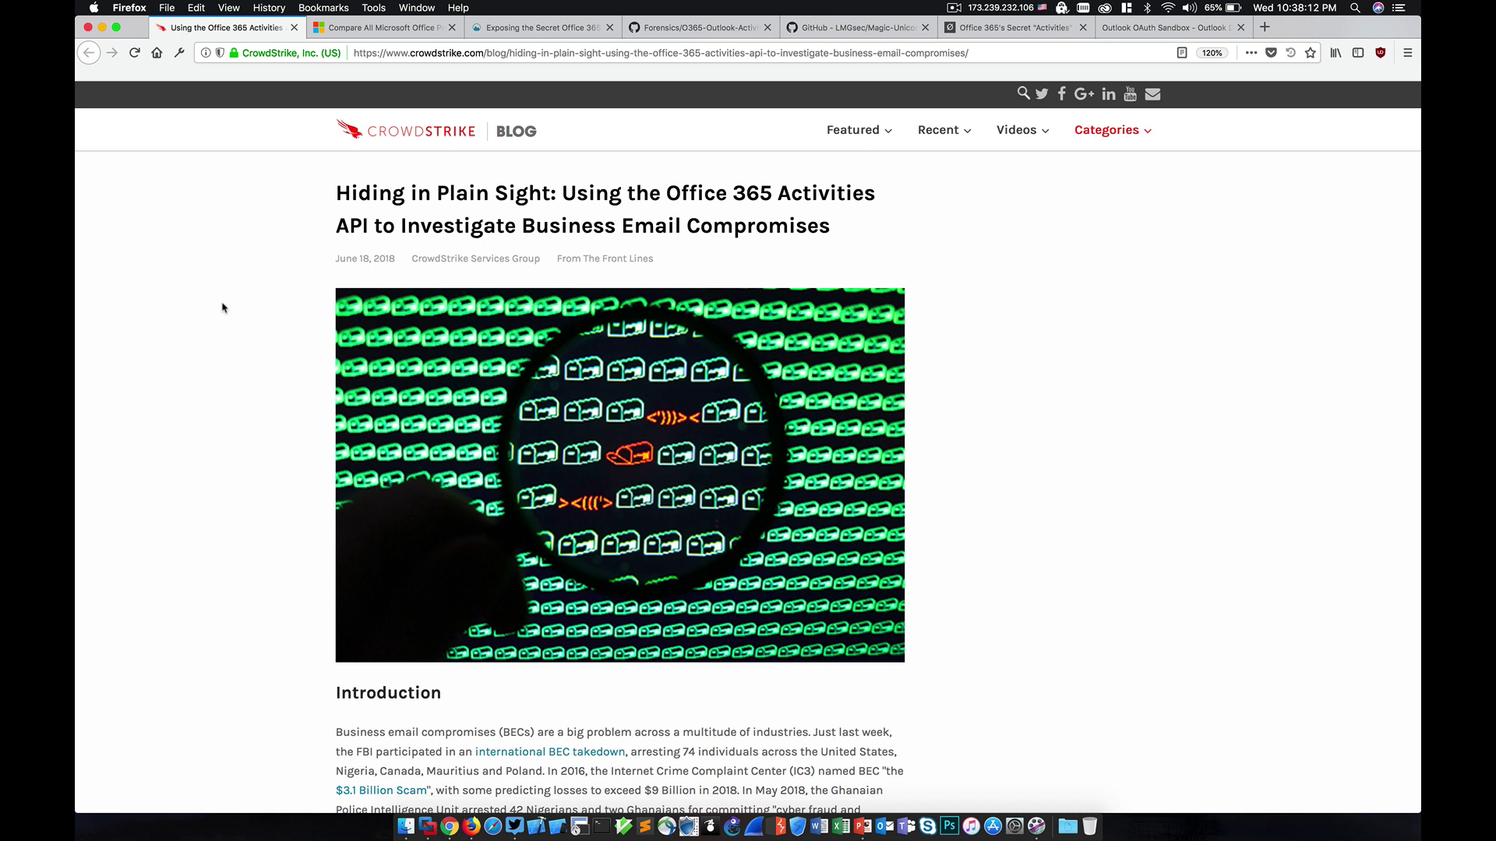
Step: Scroll the CrowdStrike article past Request Parameters to the $select and $top query examples
scroll(222, 307, down, 5)
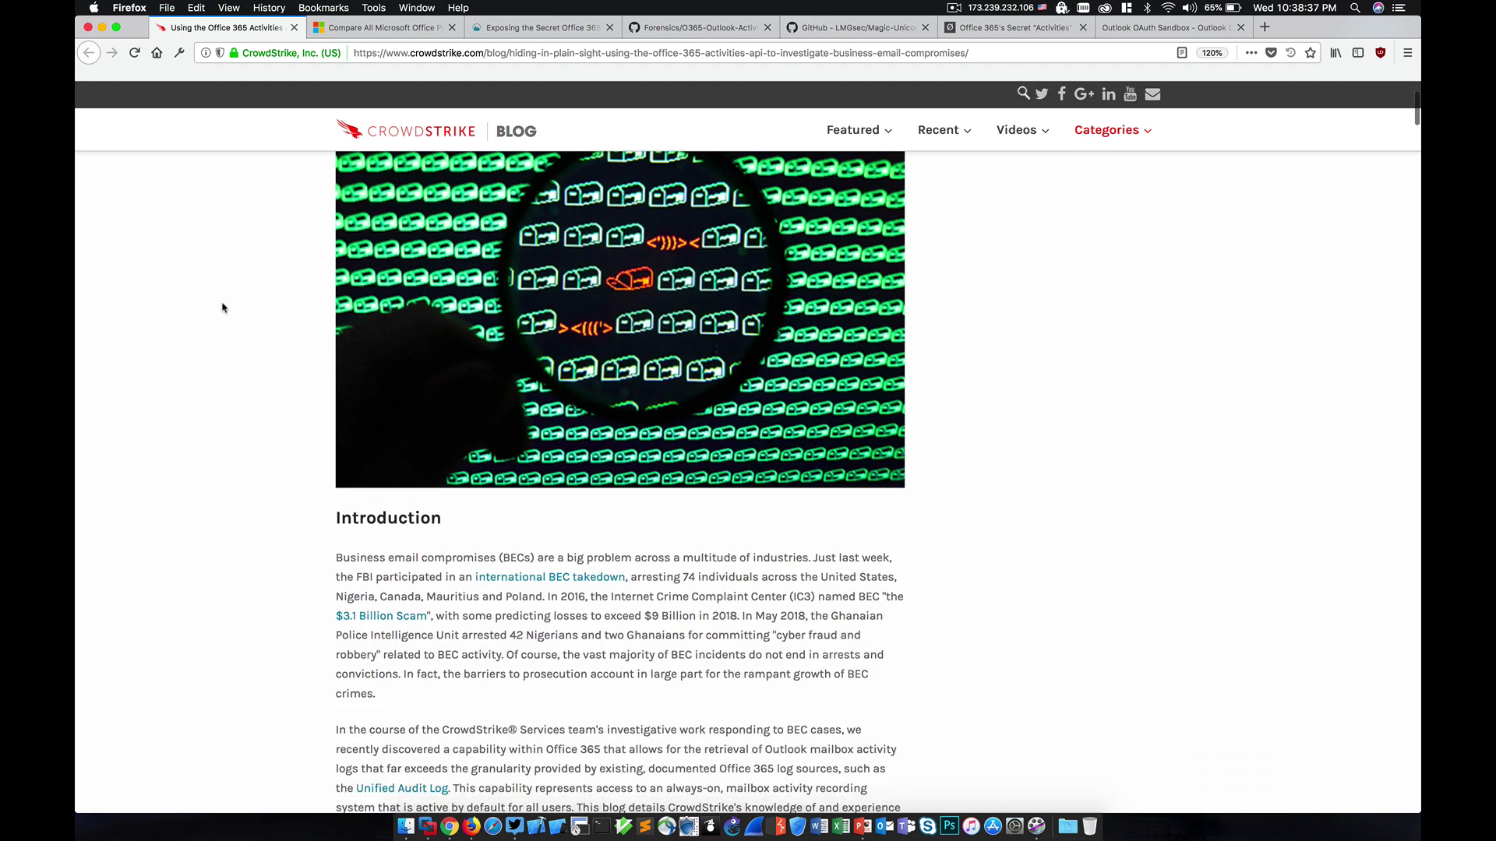
scroll(222, 308, down, 7)
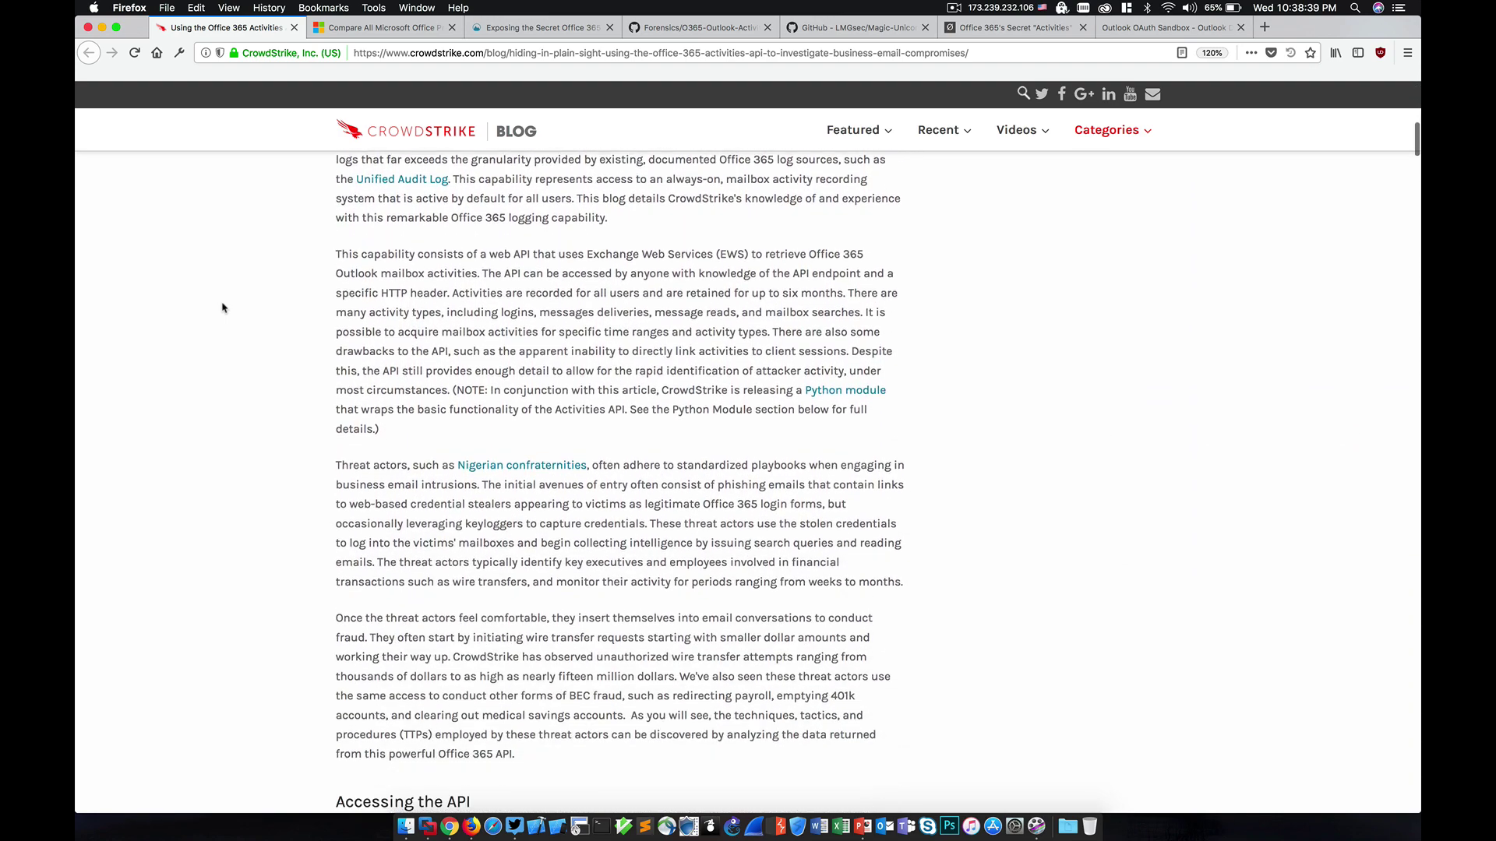
scroll(222, 308, down, 4)
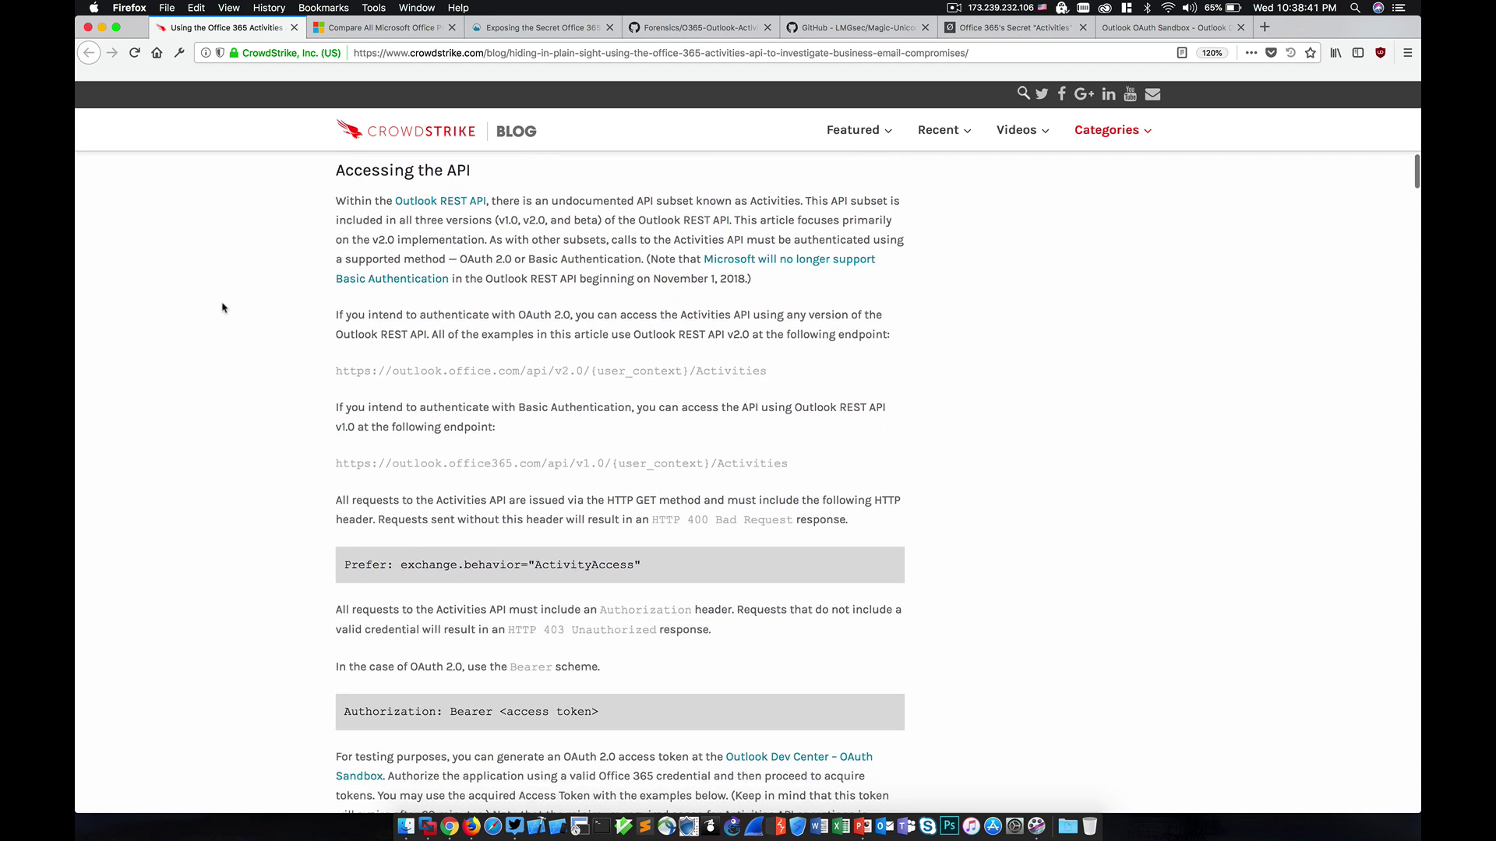
scroll(222, 308, down, 5)
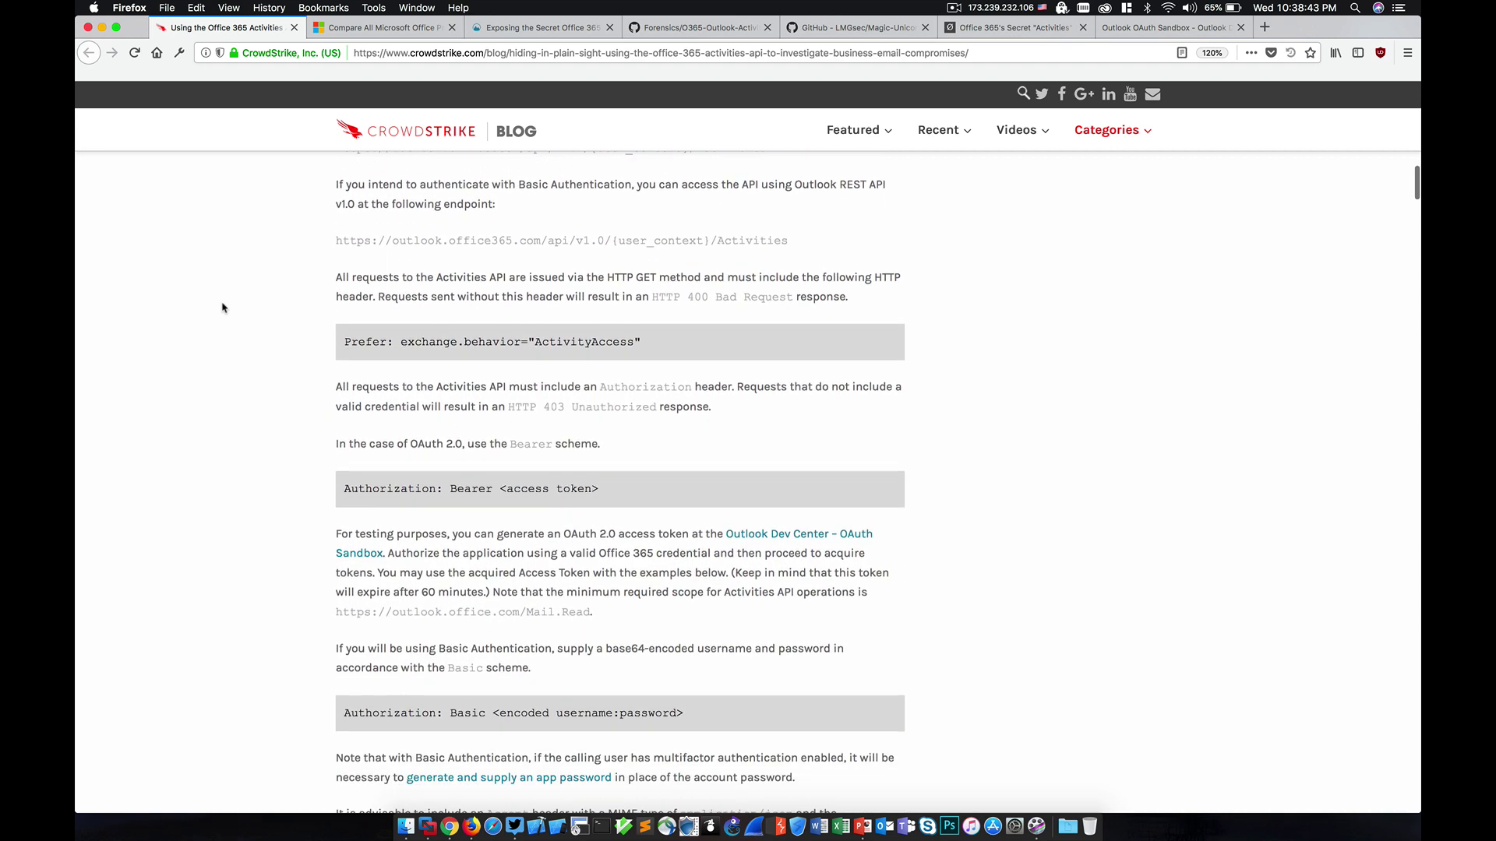
scroll(222, 308, down, 6)
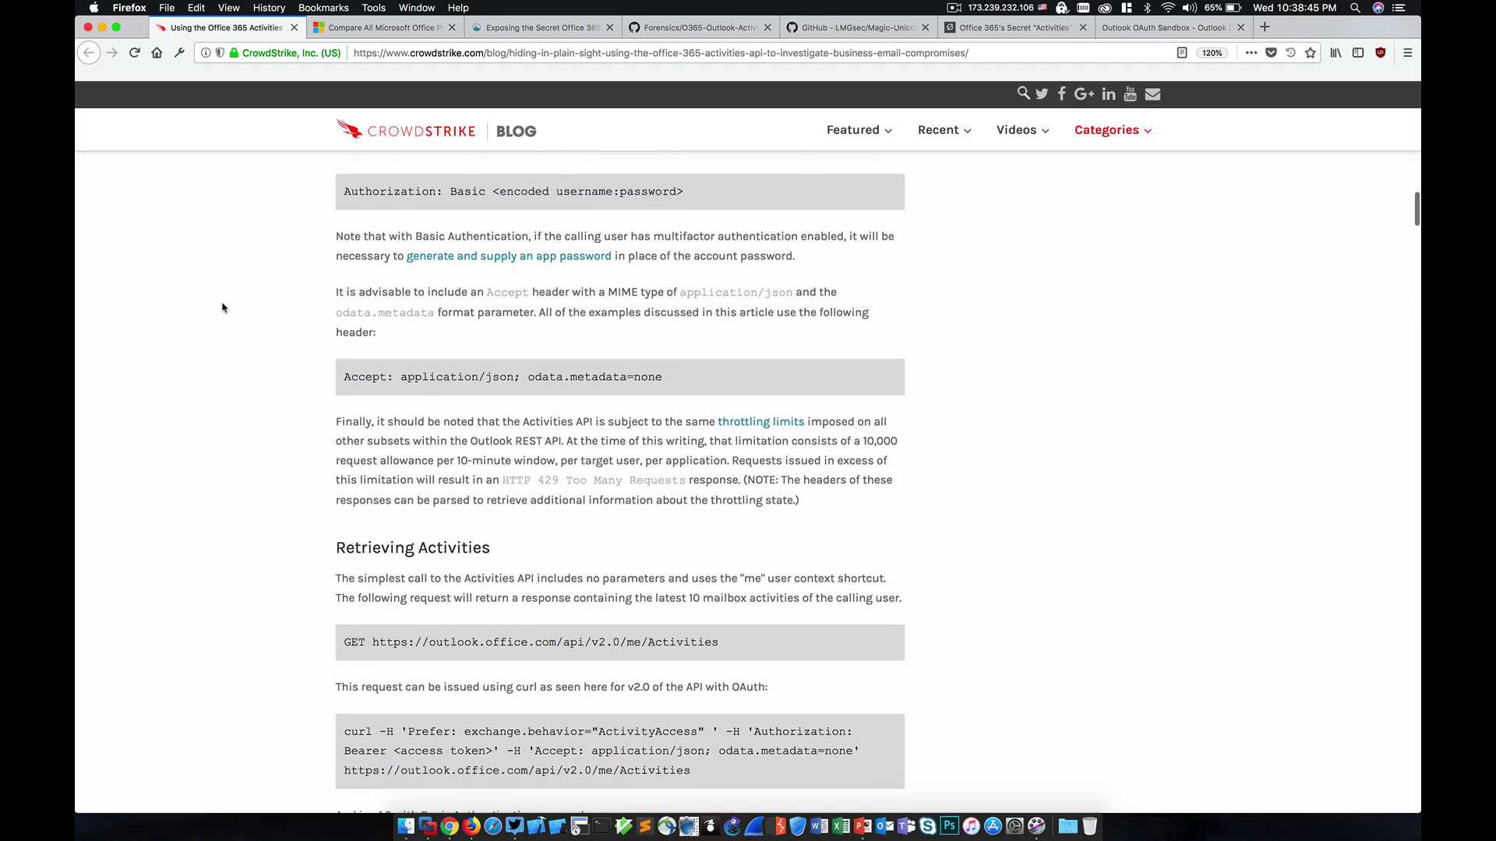
scroll(222, 308, down, 5)
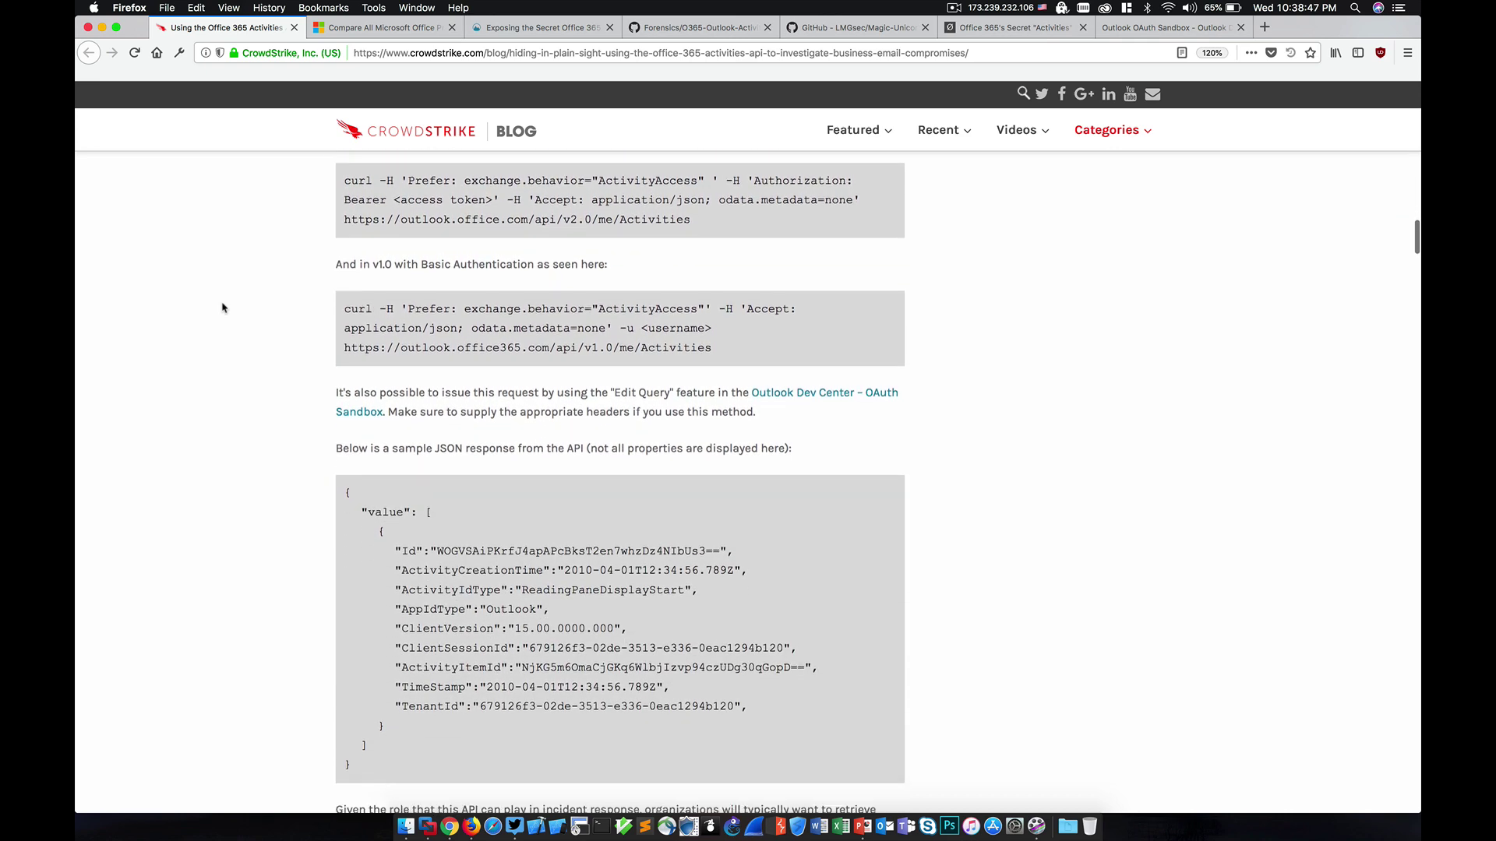
scroll(222, 308, down, 5)
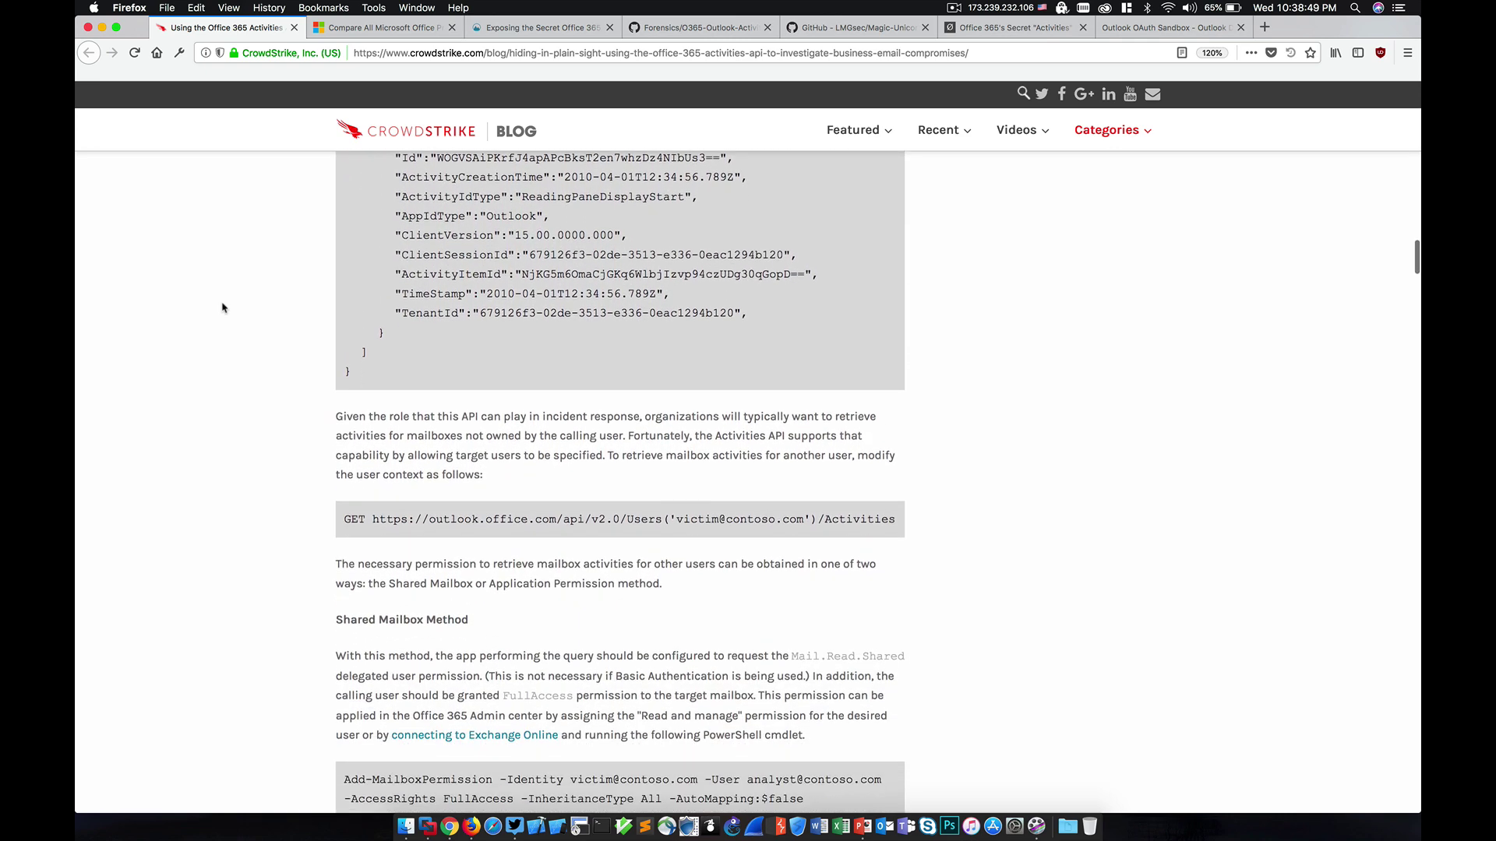
scroll(222, 308, down, 8)
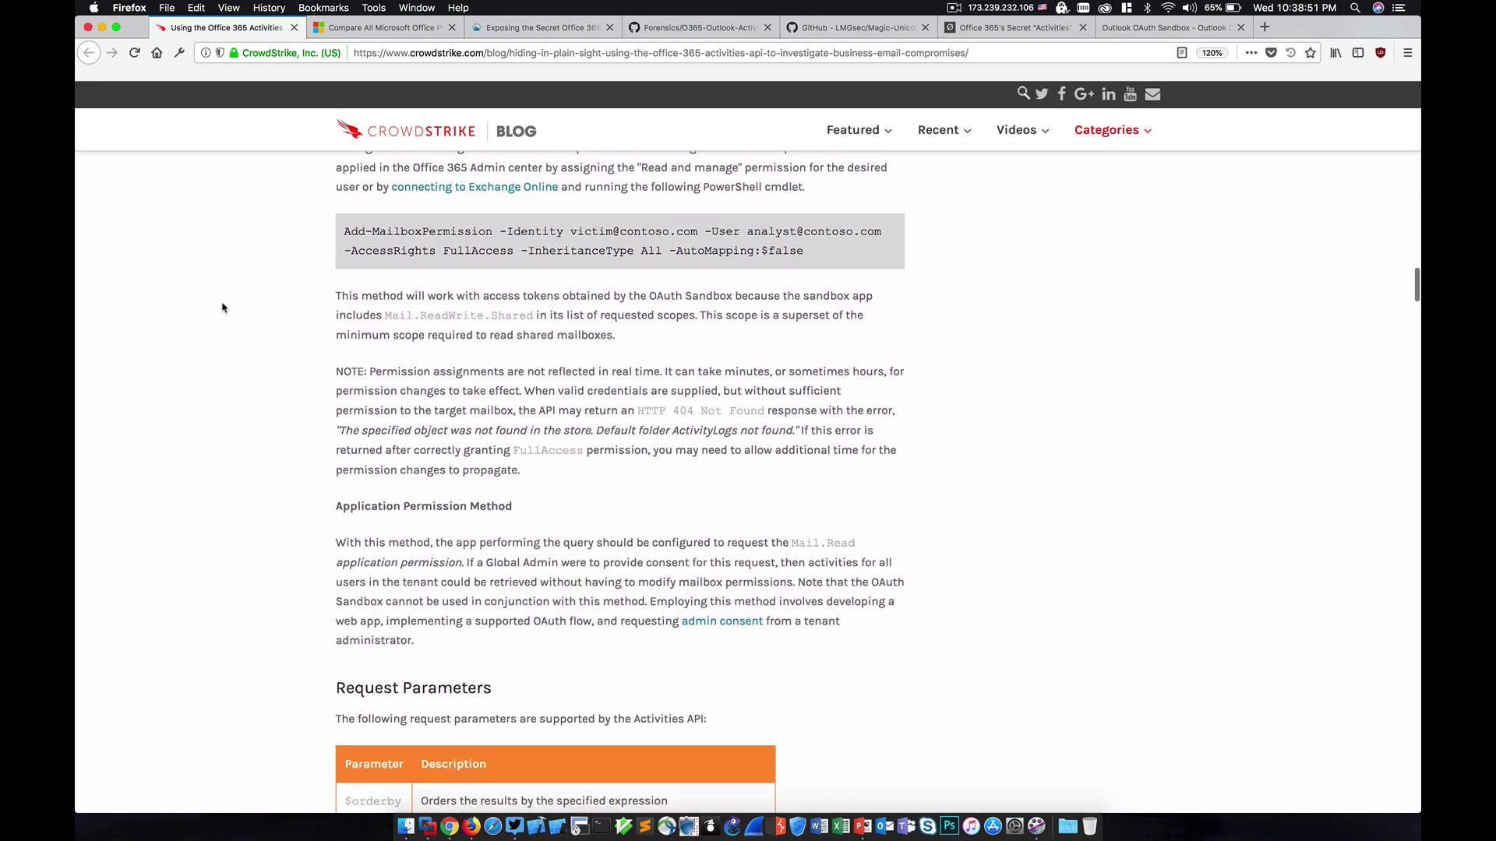
scroll(222, 307, down, 9)
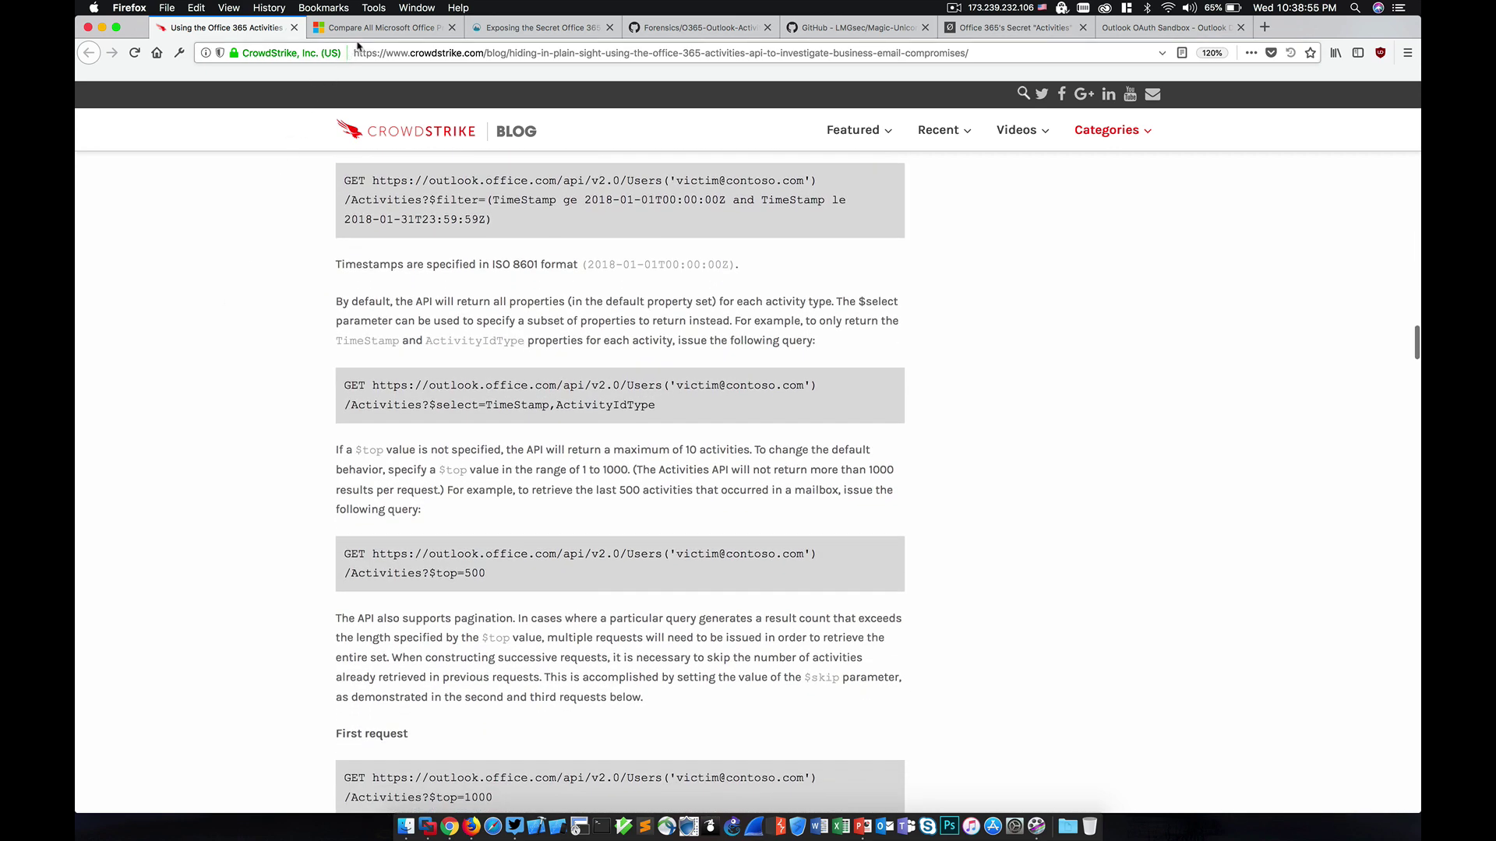
Step: Switch to Microsoft's Office 365 plan comparison listing ProPlus, E1, E3 and E5 prices
click(366, 29)
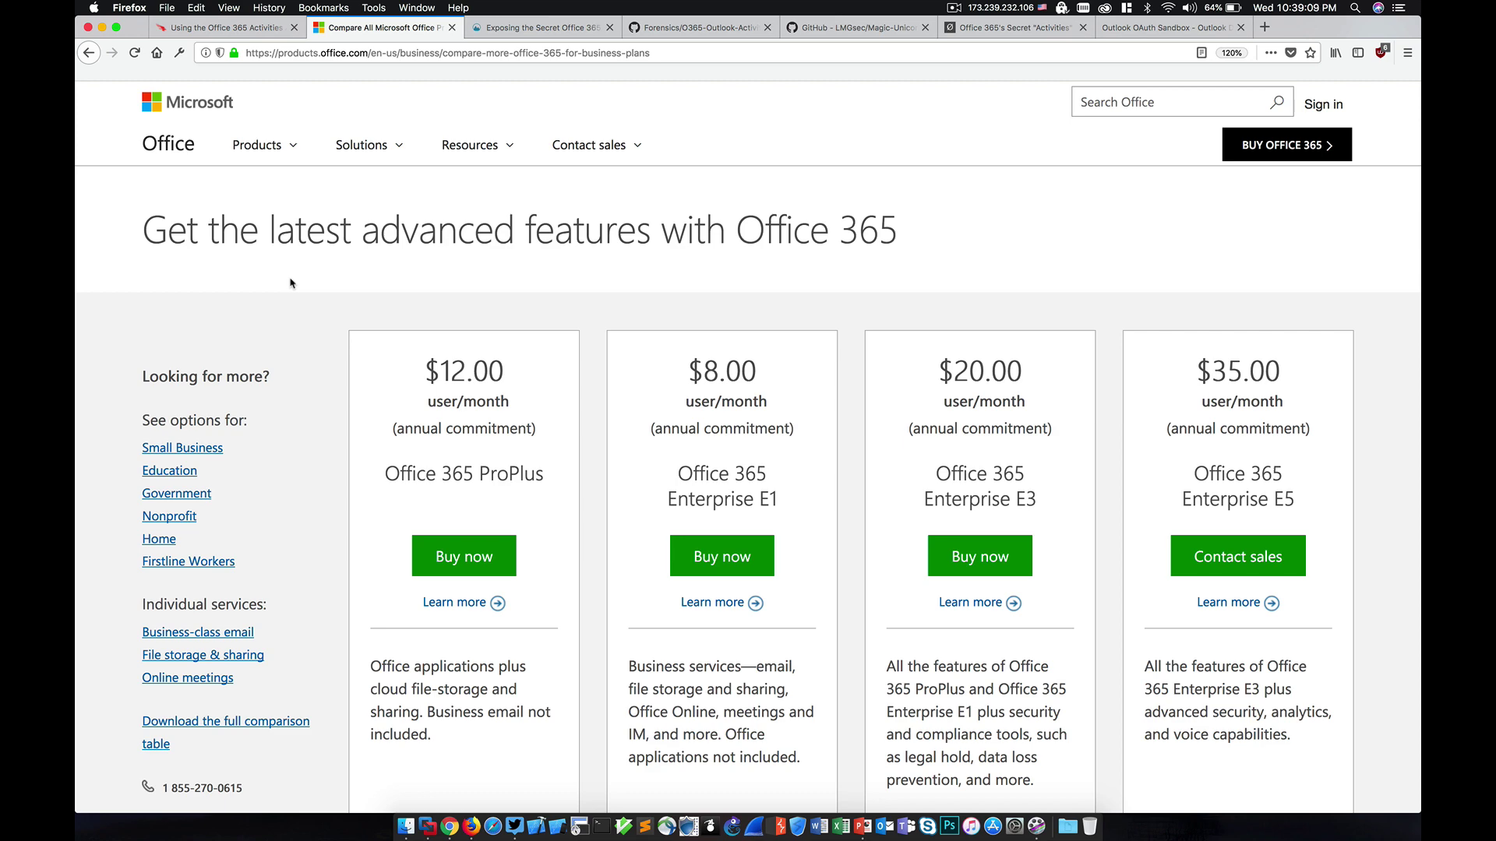
Step: Return to the CrowdStrike article and scroll down to its Activity Types section
click(224, 28)
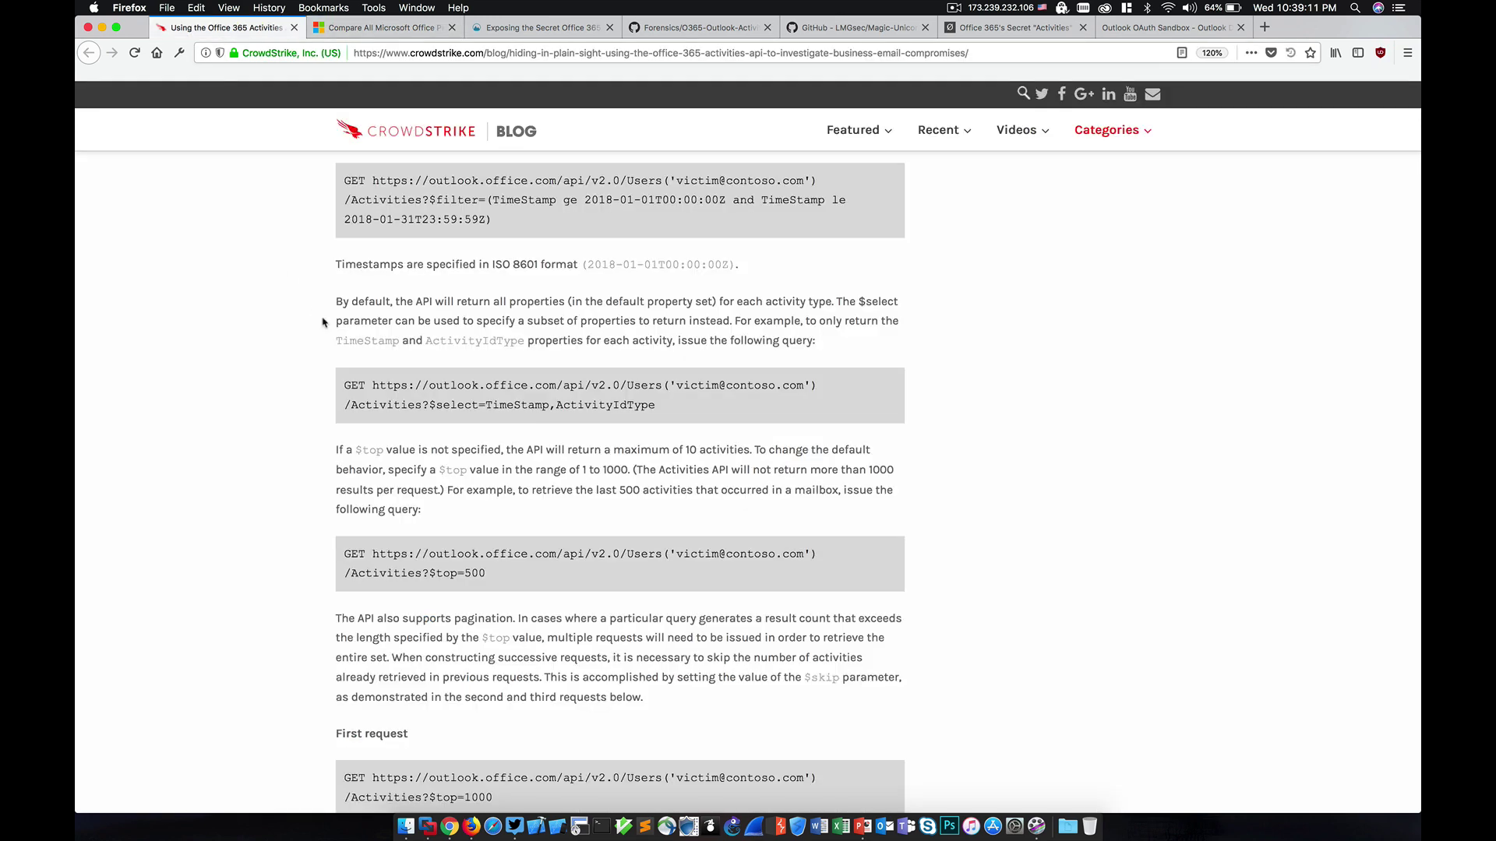
scroll(324, 323, down, 3)
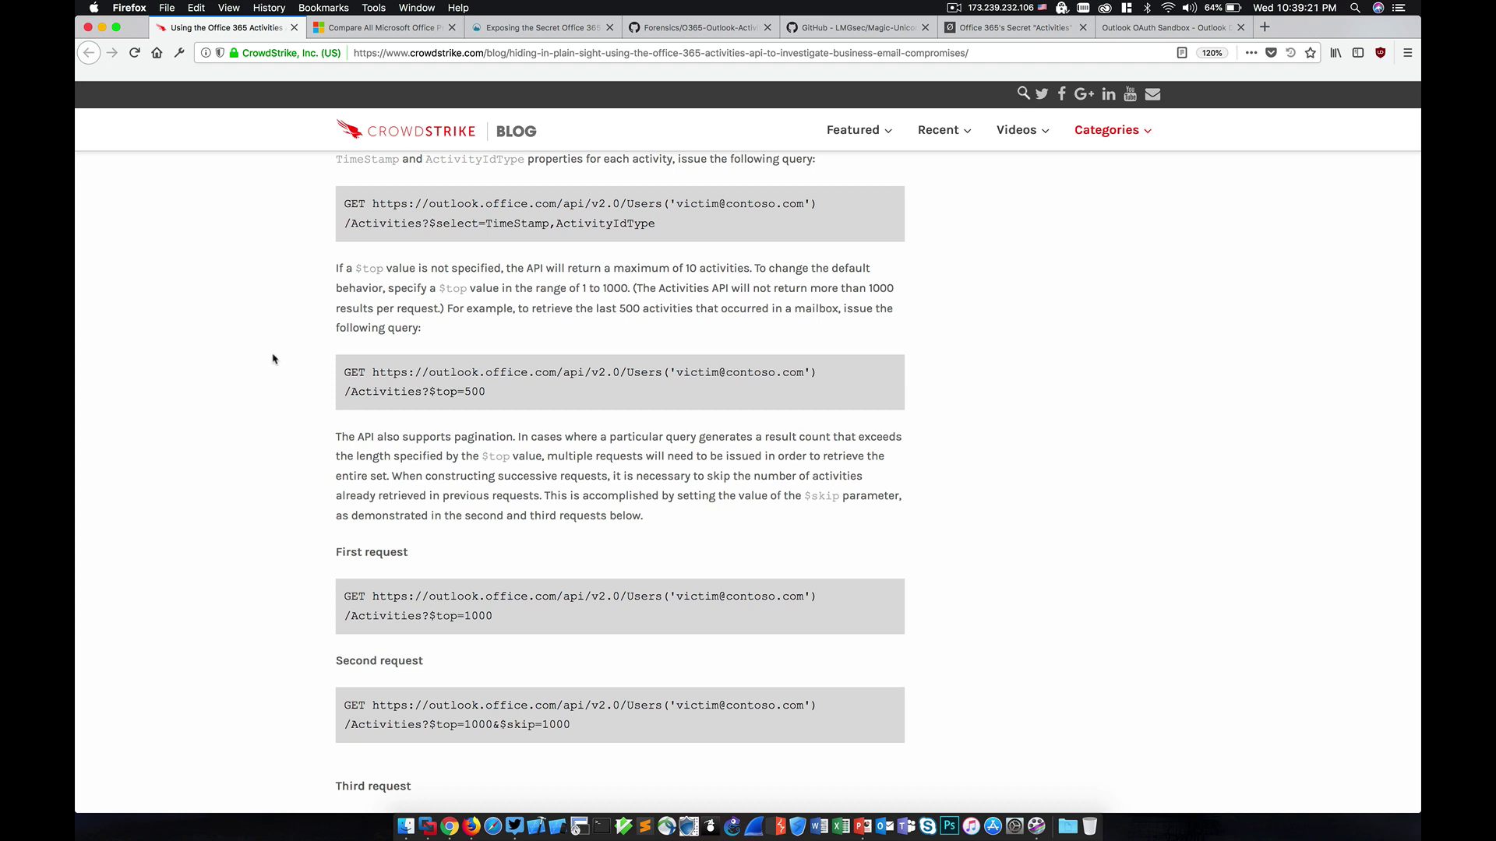
scroll(273, 359, down, 8)
scroll(273, 359, down, 1)
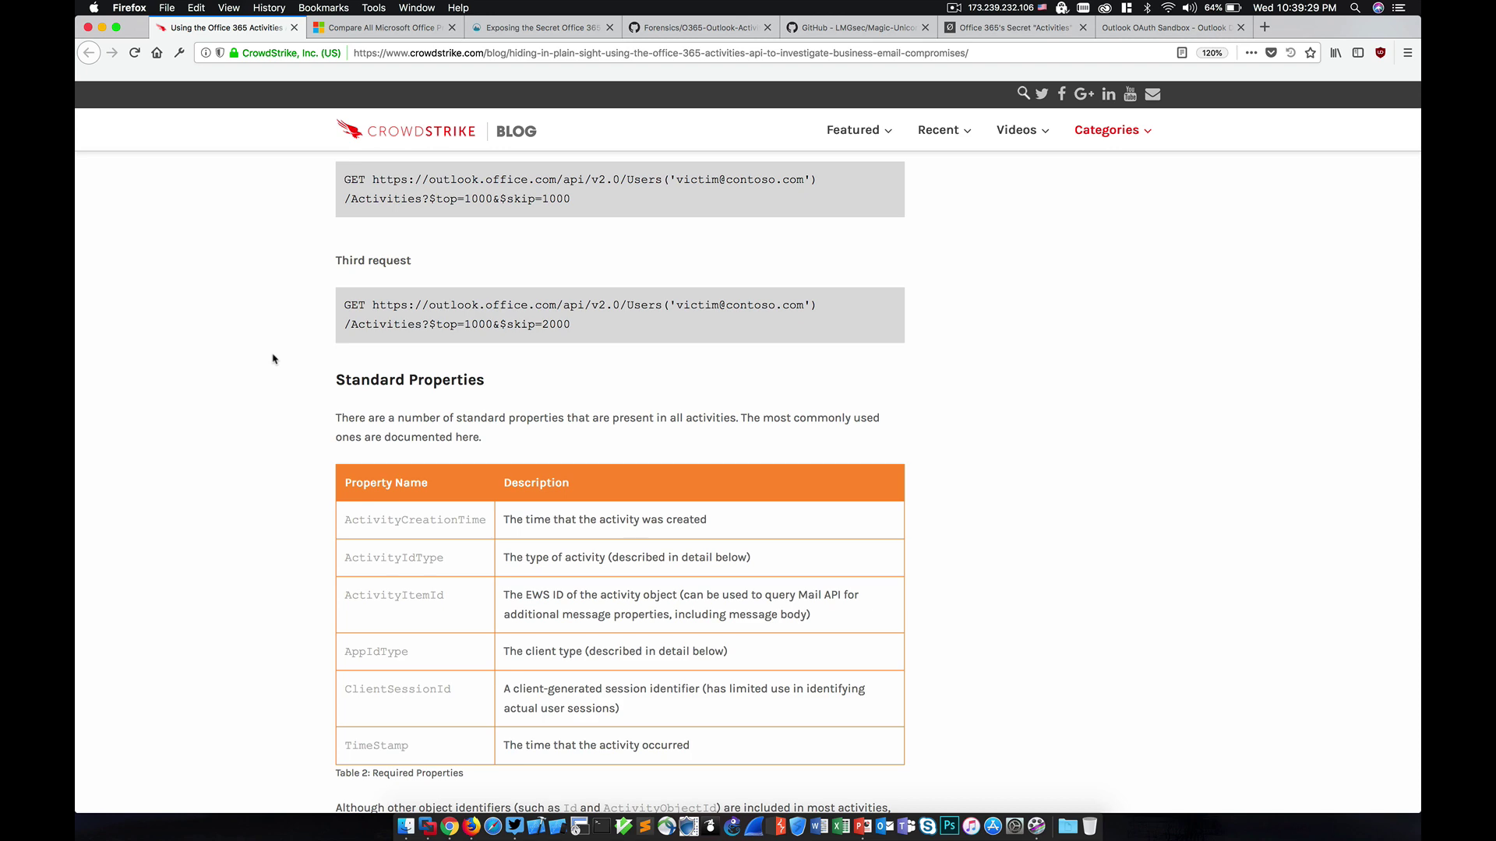
scroll(273, 359, down, 10)
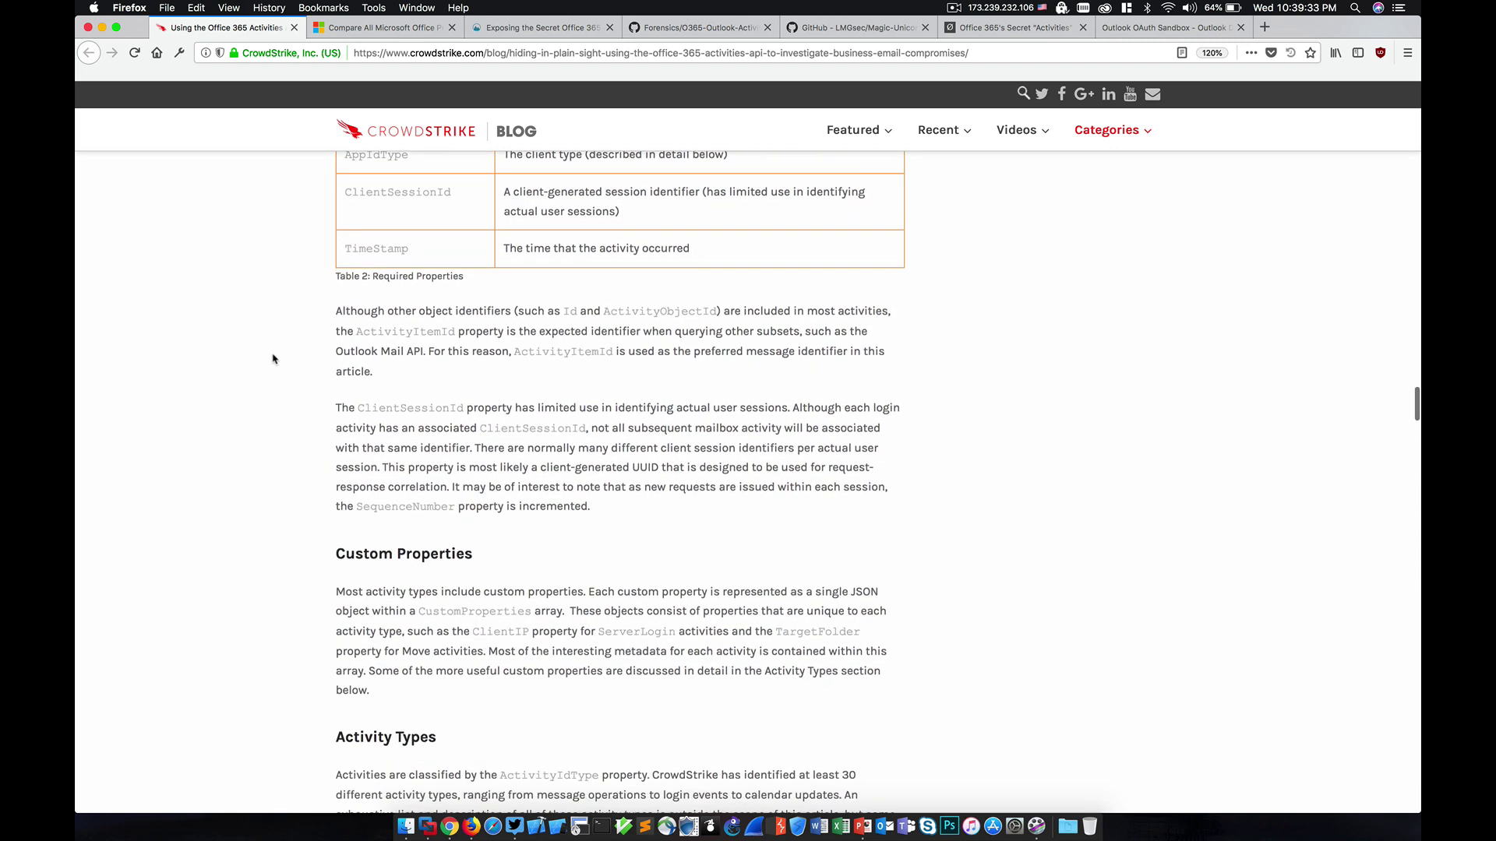
scroll(272, 359, down, 6)
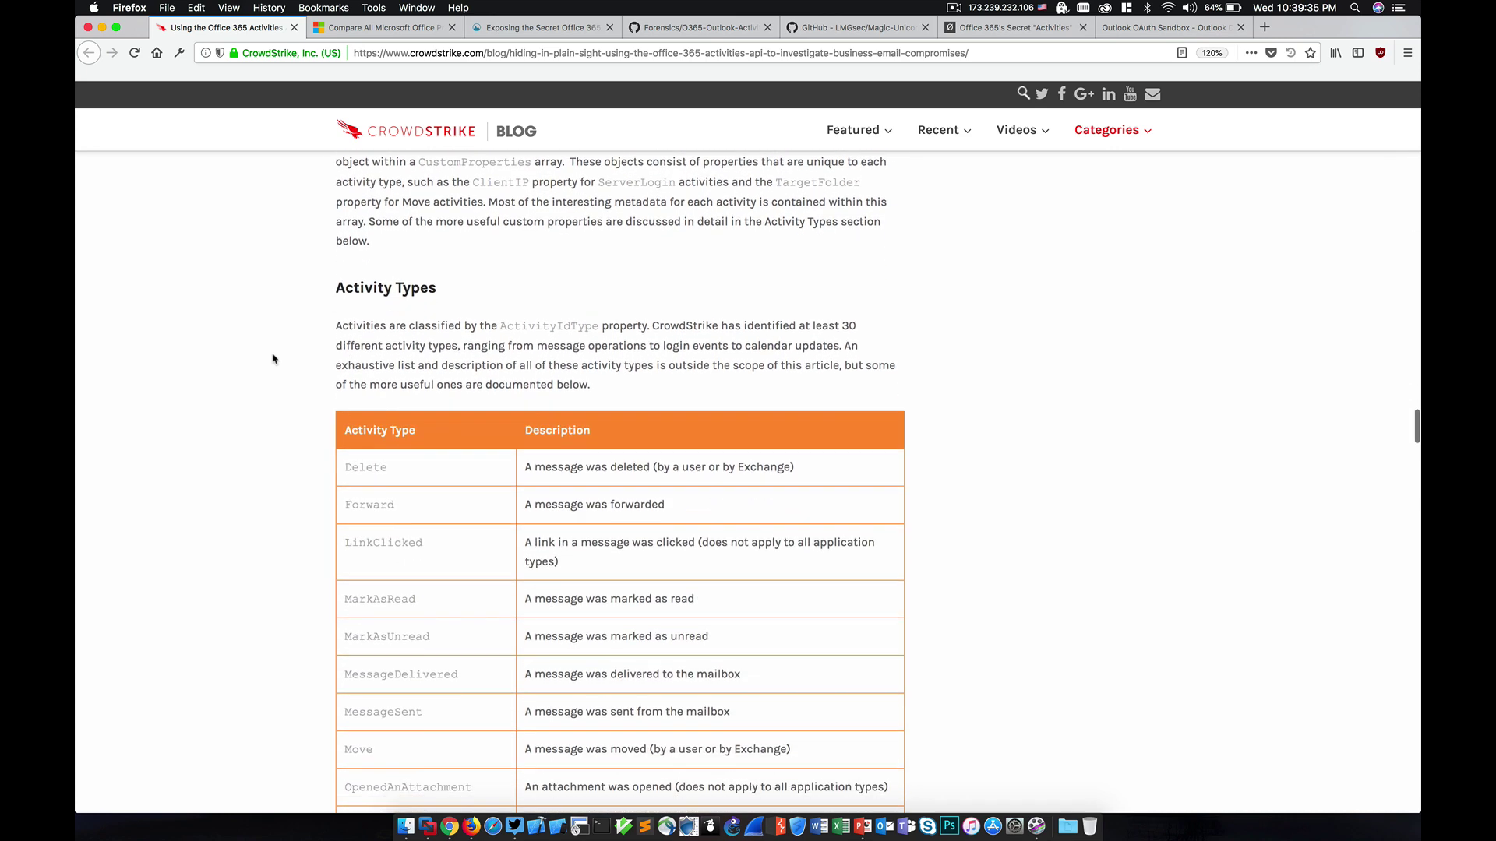
scroll(273, 359, down, 2)
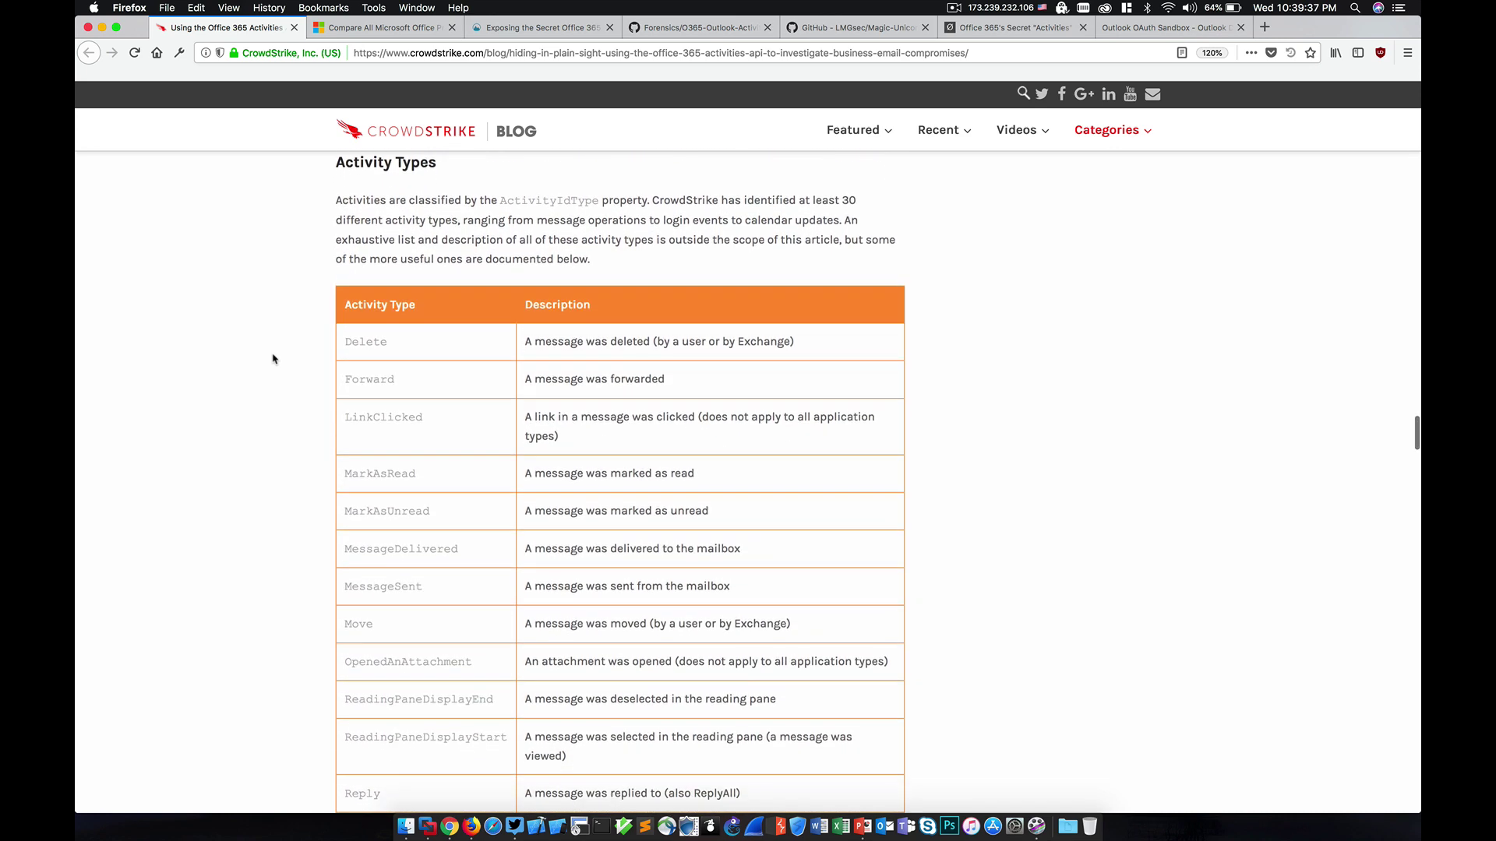
Step: Continue to the Application Types table listing Exchange, IMAP4, Lync, Outlook and POP3
scroll(272, 359, down, 2)
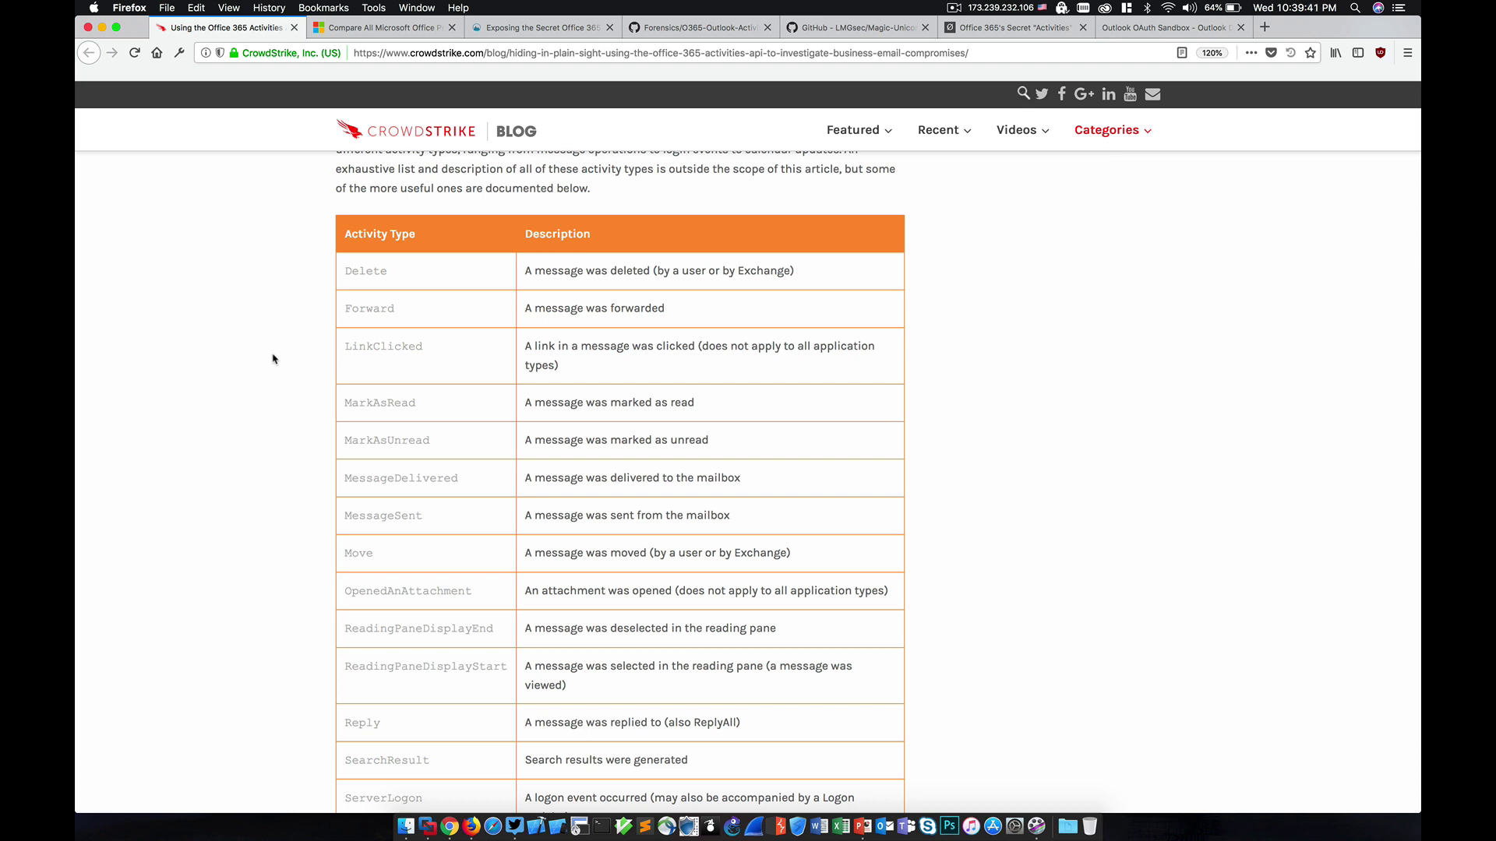
scroll(273, 360, down, 3)
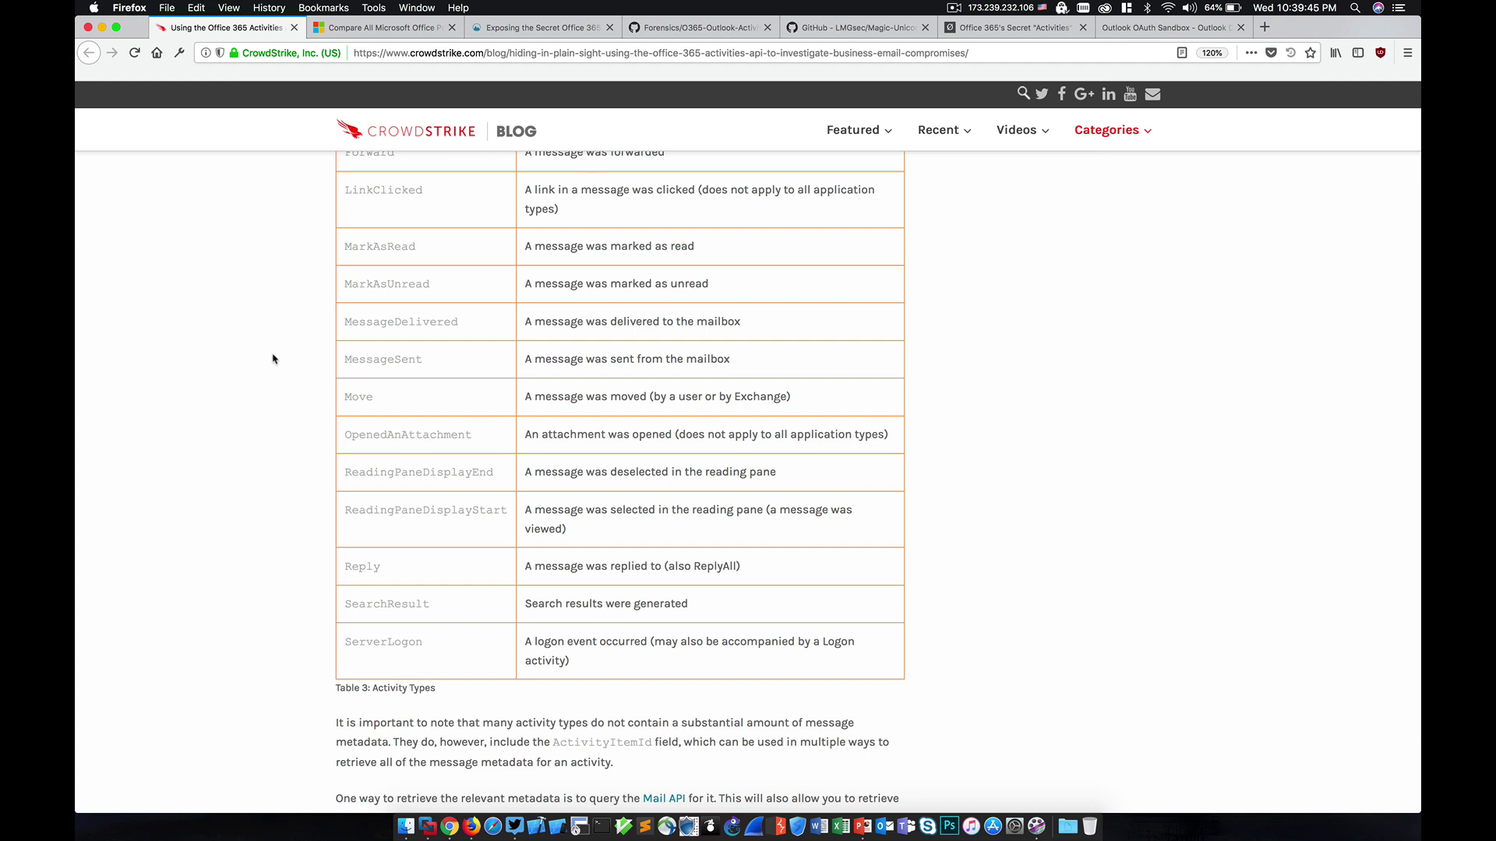
scroll(273, 359, down, 5)
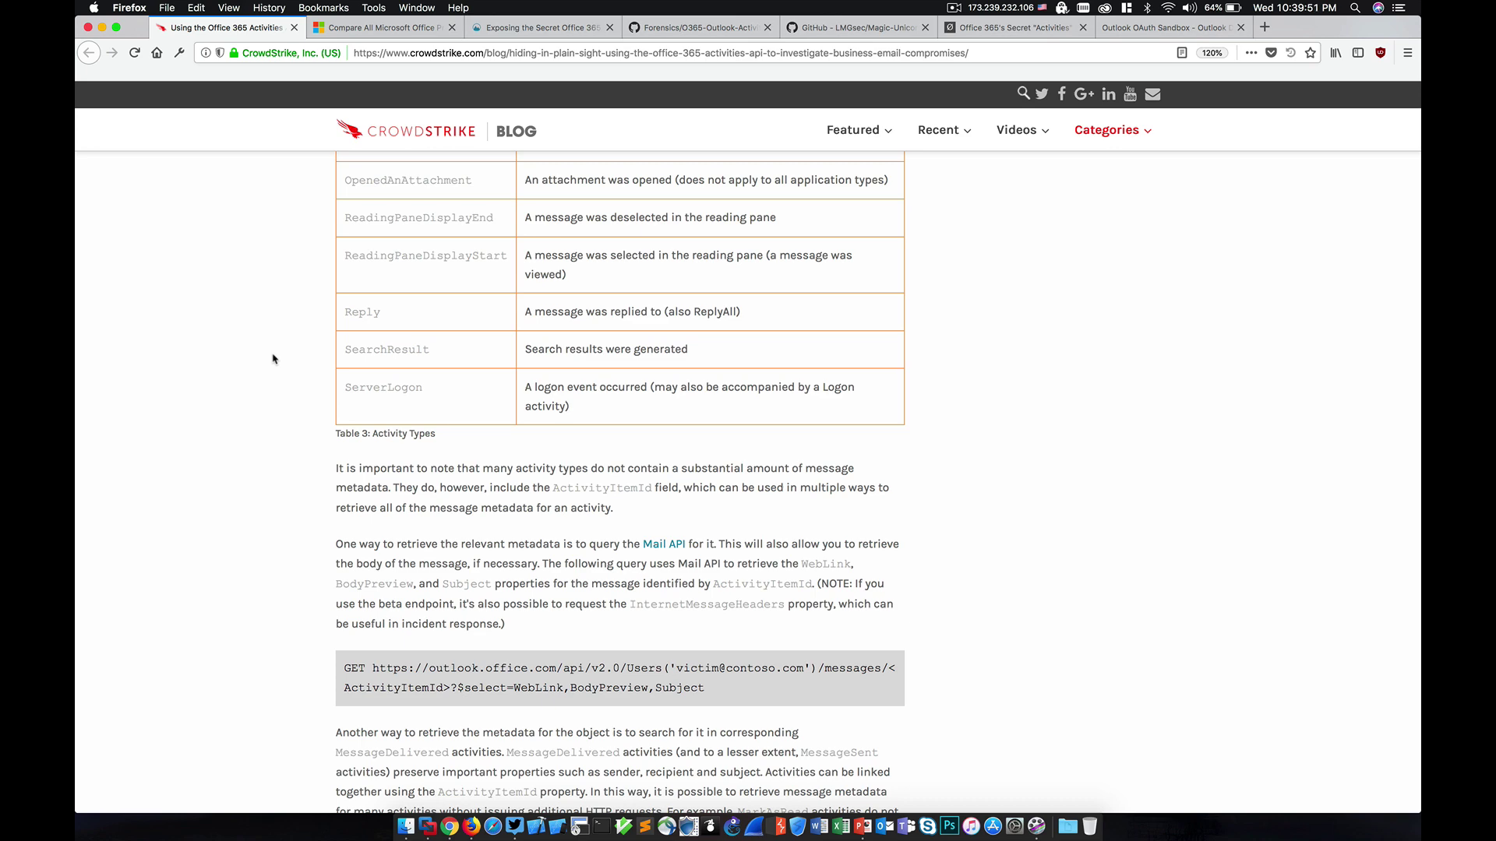
scroll(273, 360, down, 5)
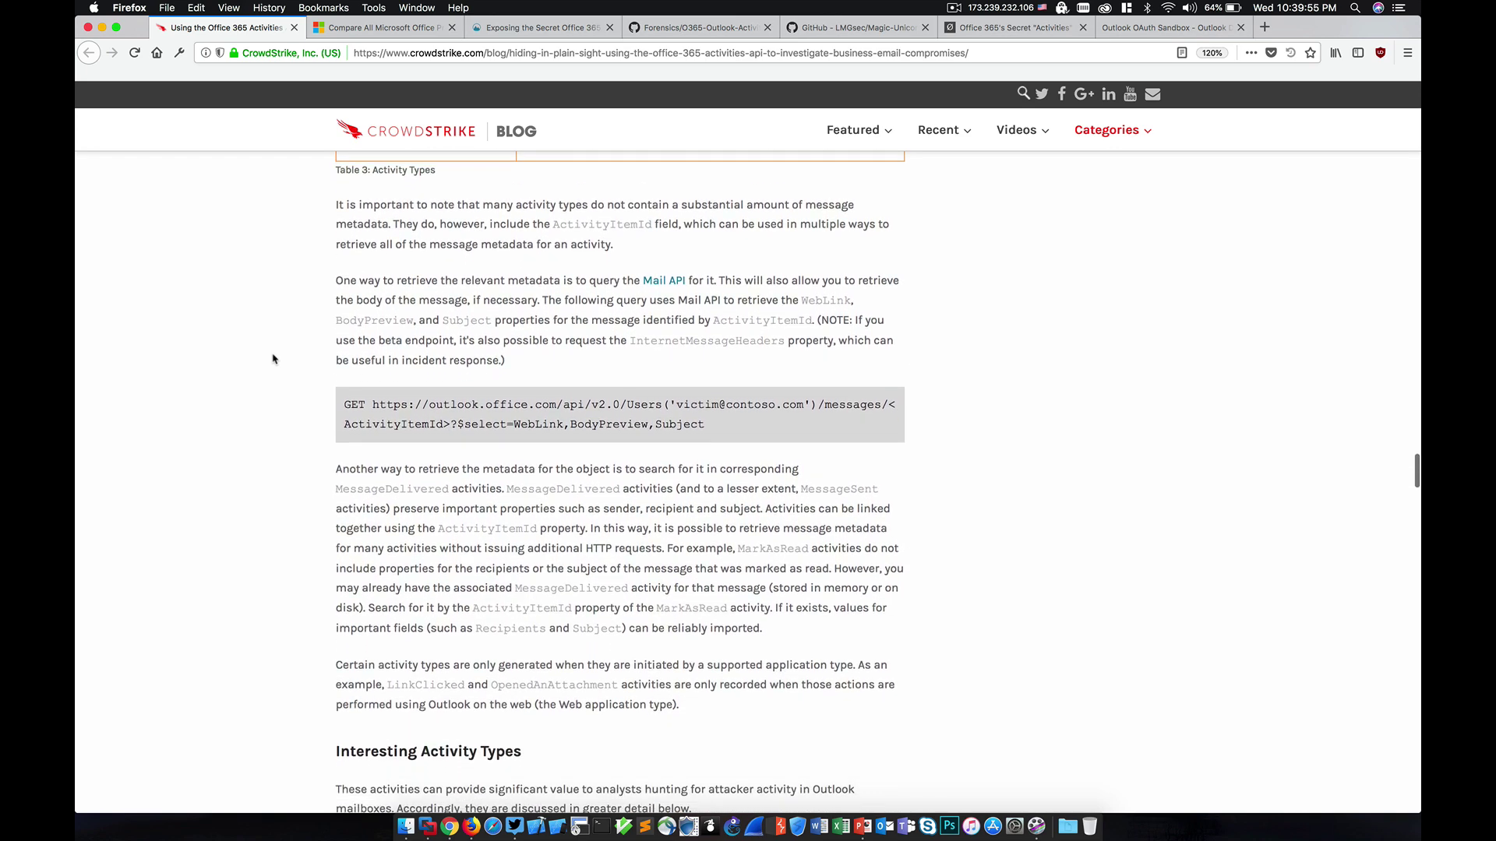
scroll(273, 359, down, 3)
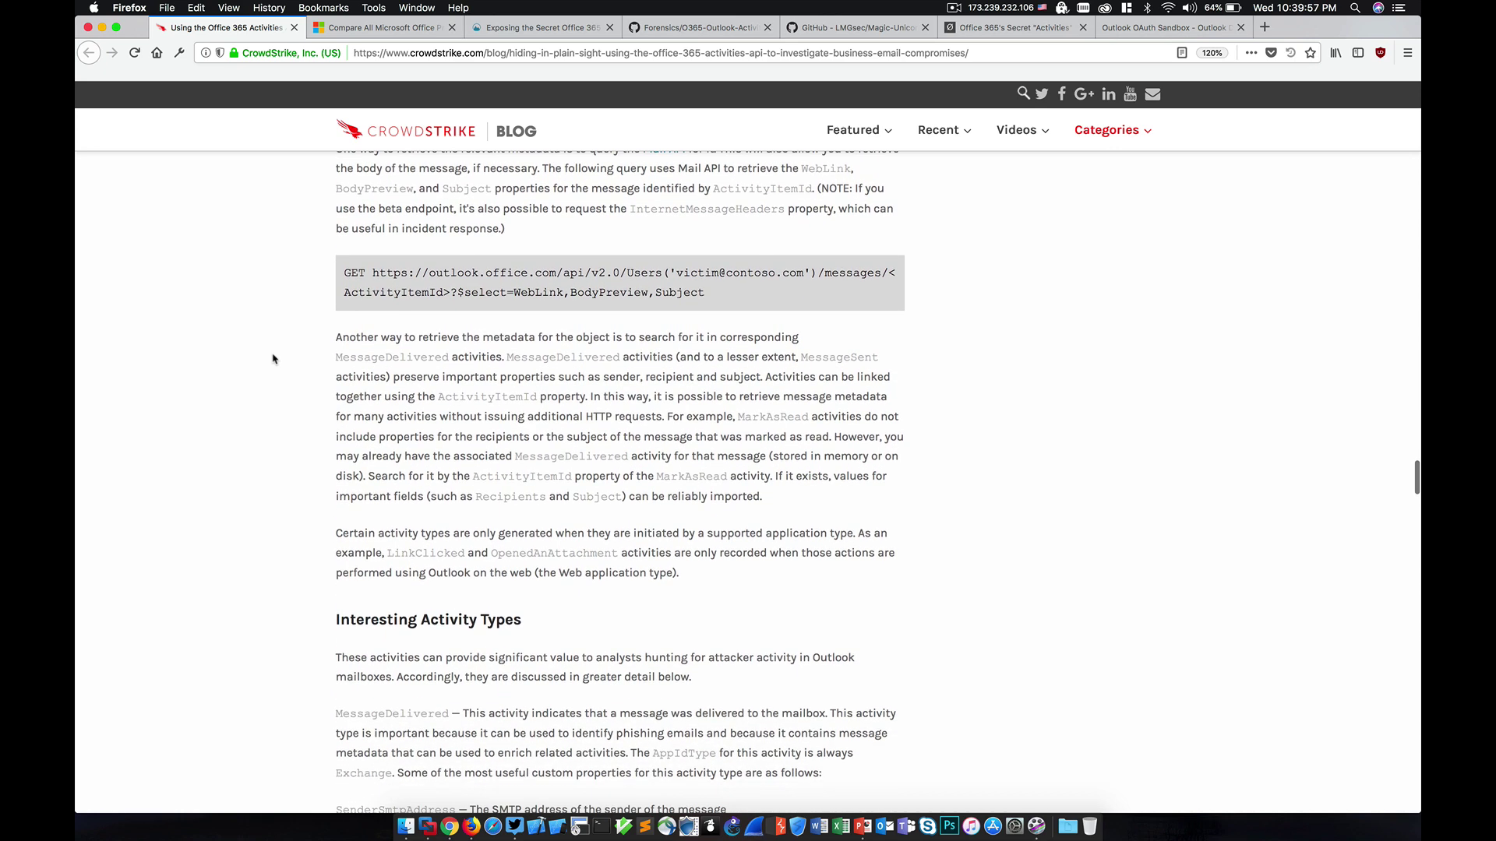
scroll(272, 359, down, 17)
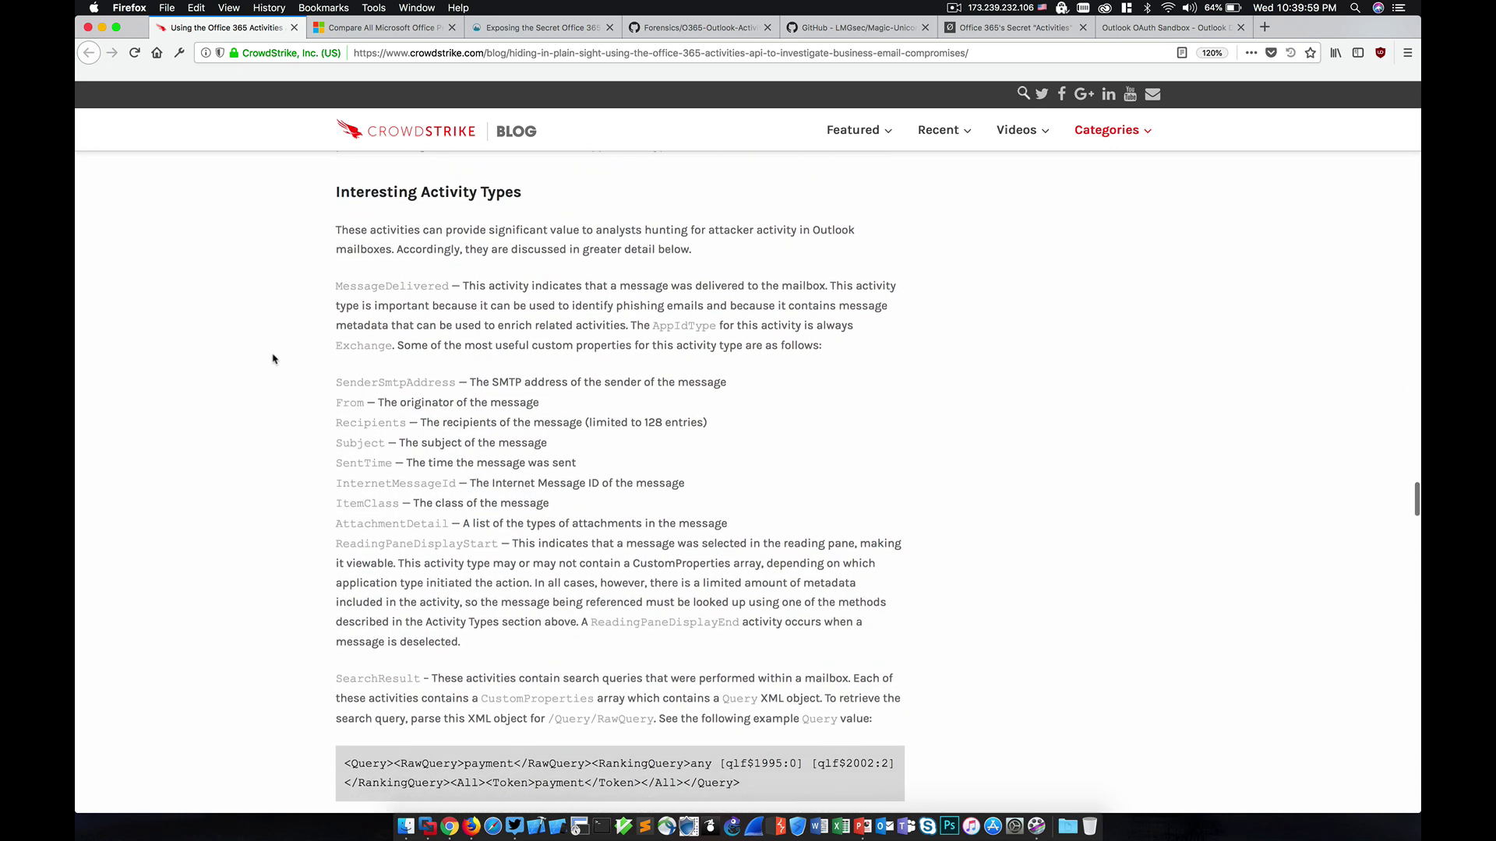
scroll(272, 360, down, 7)
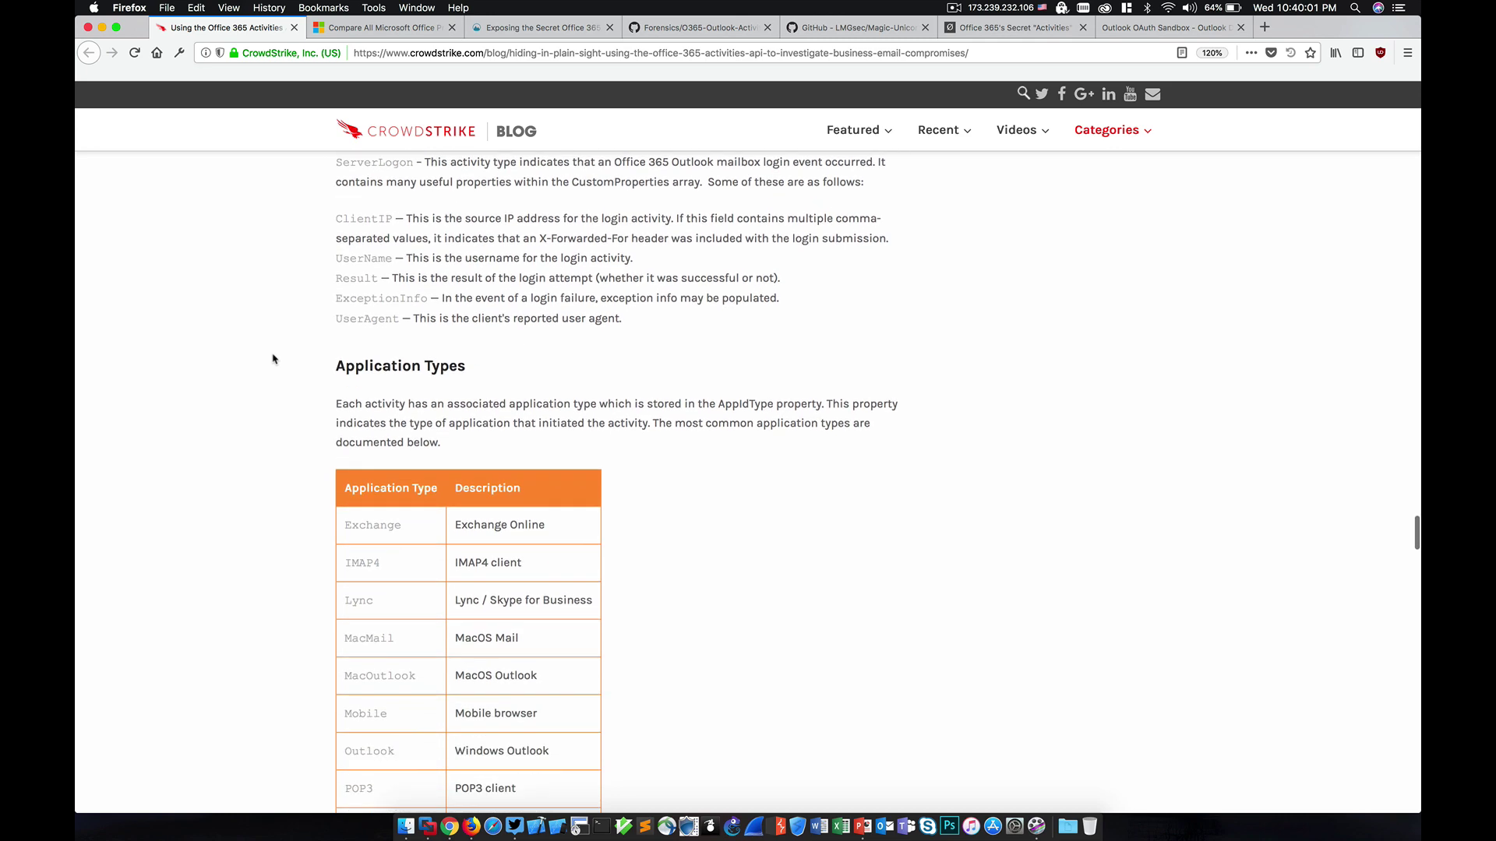
scroll(272, 359, up, 4)
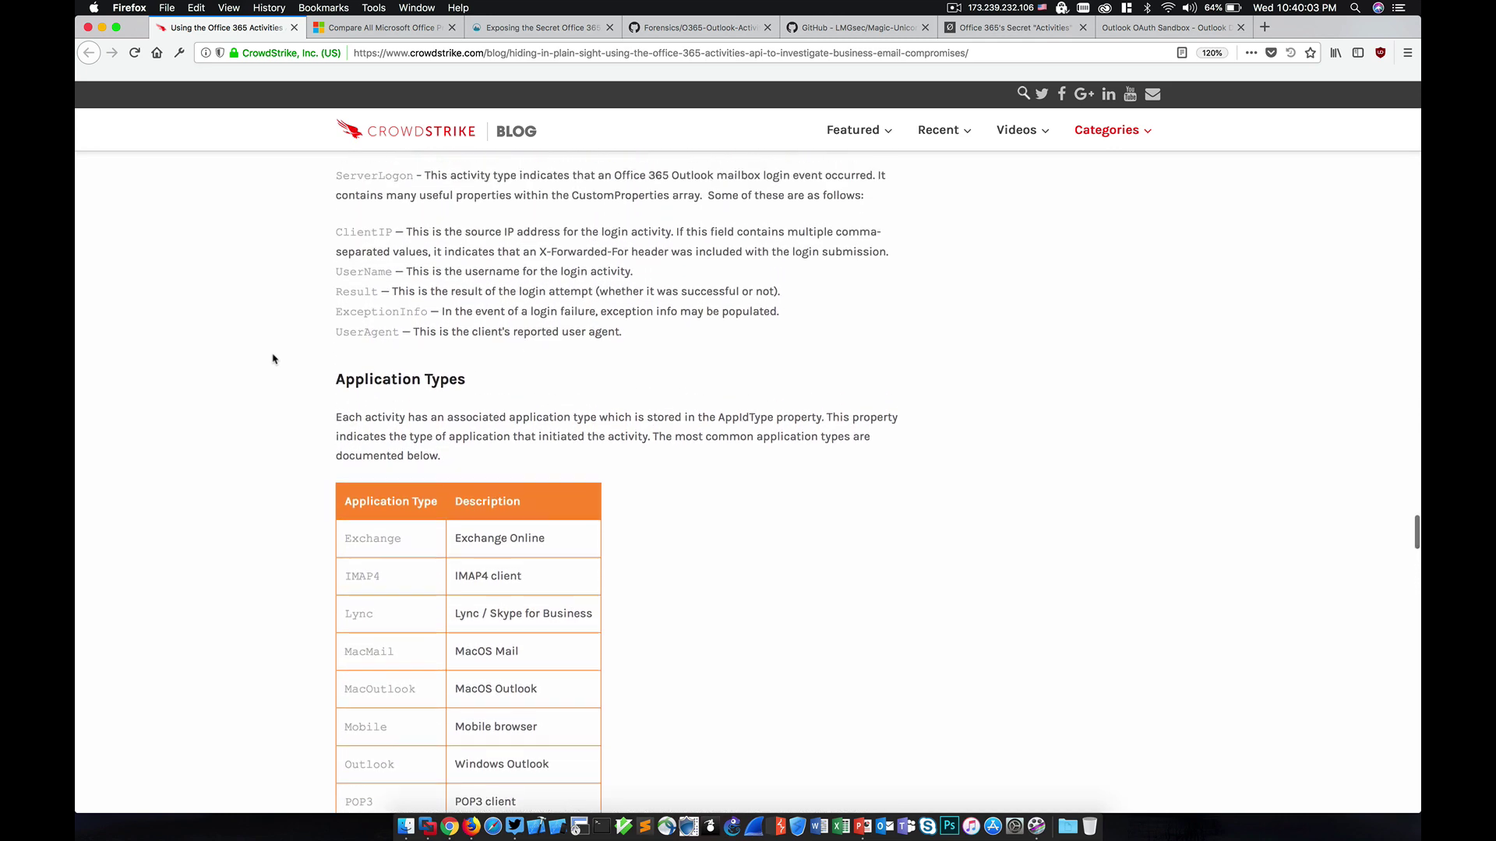
key(ctrl+Tab)
key(ctrl+Tab)
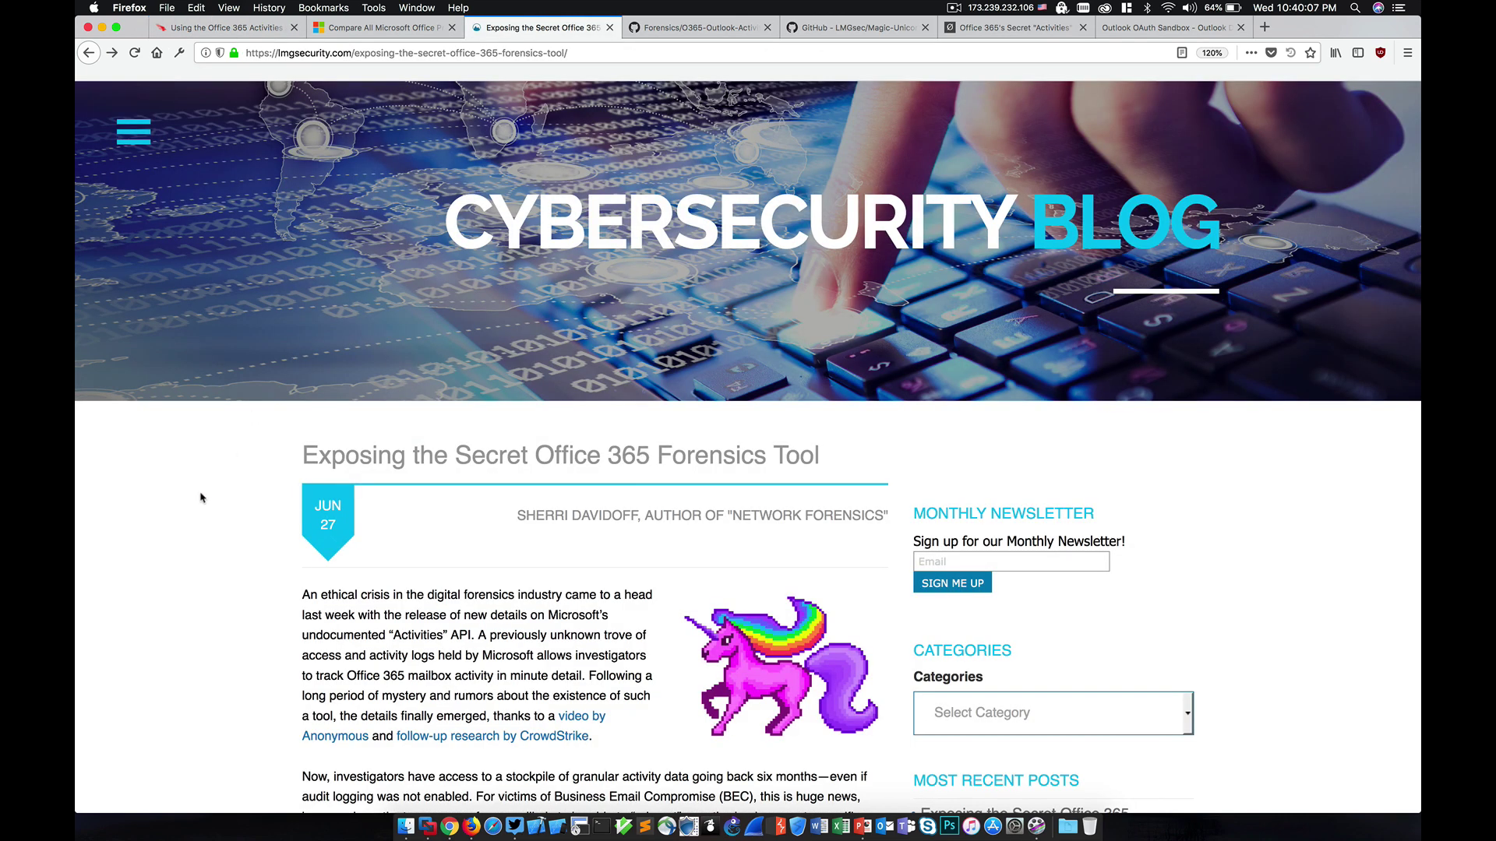
scroll(201, 499, down, 1)
scroll(201, 499, down, 3)
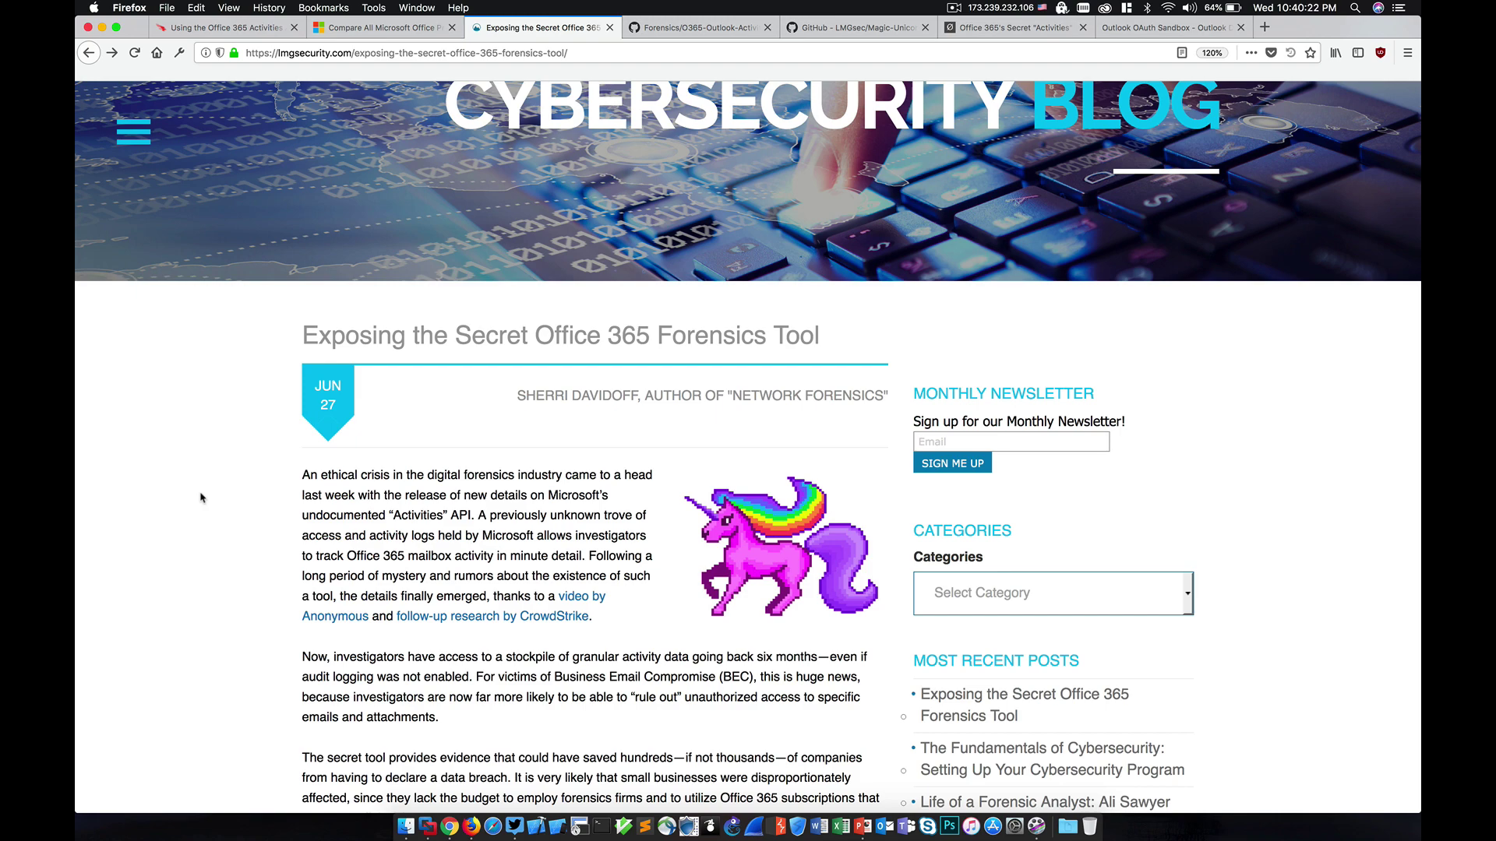
scroll(200, 497, down, 5)
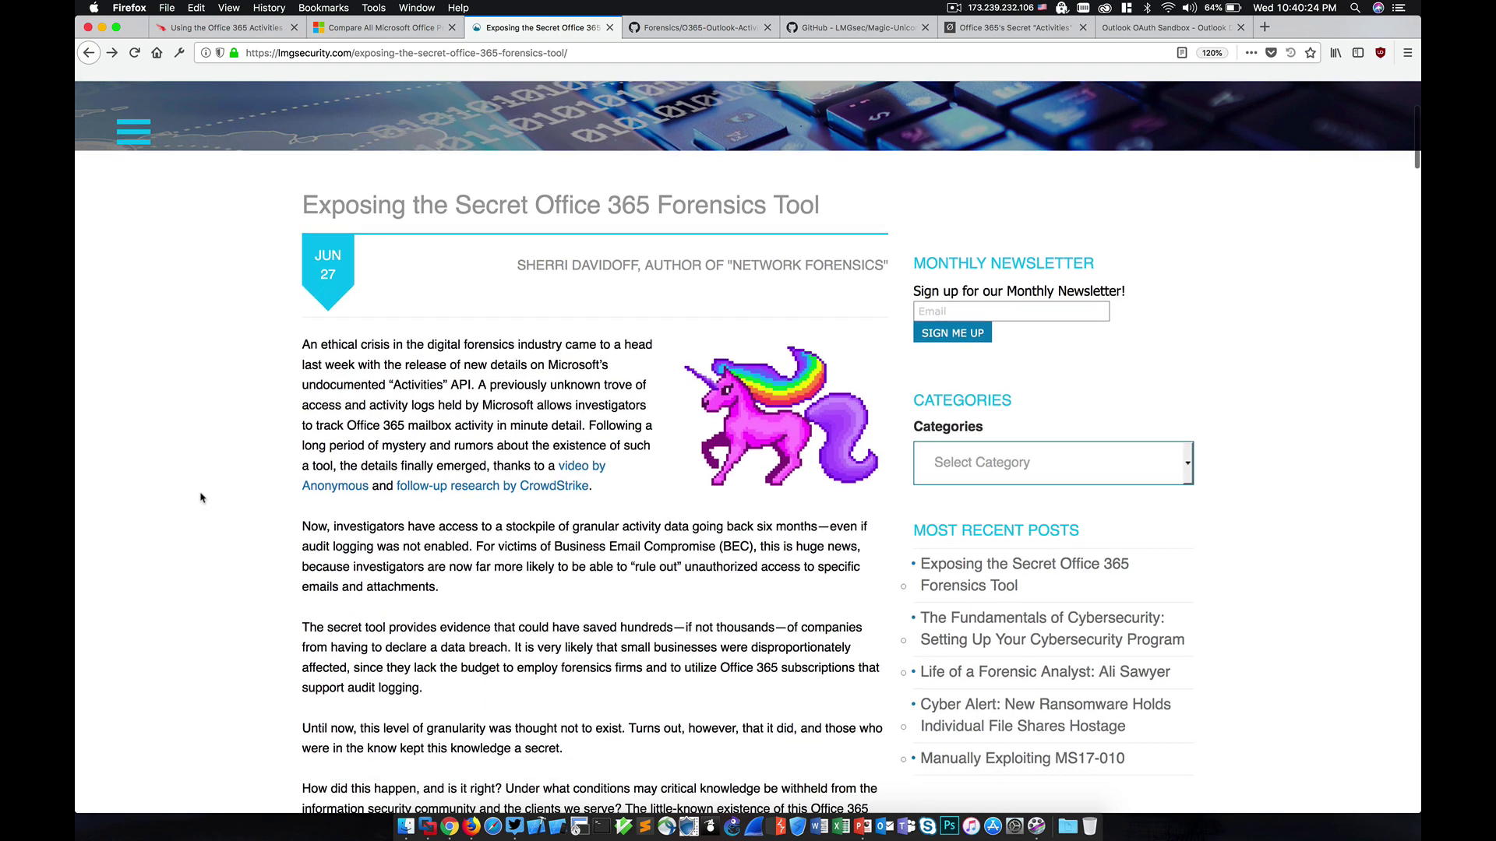
scroll(201, 497, down, 3)
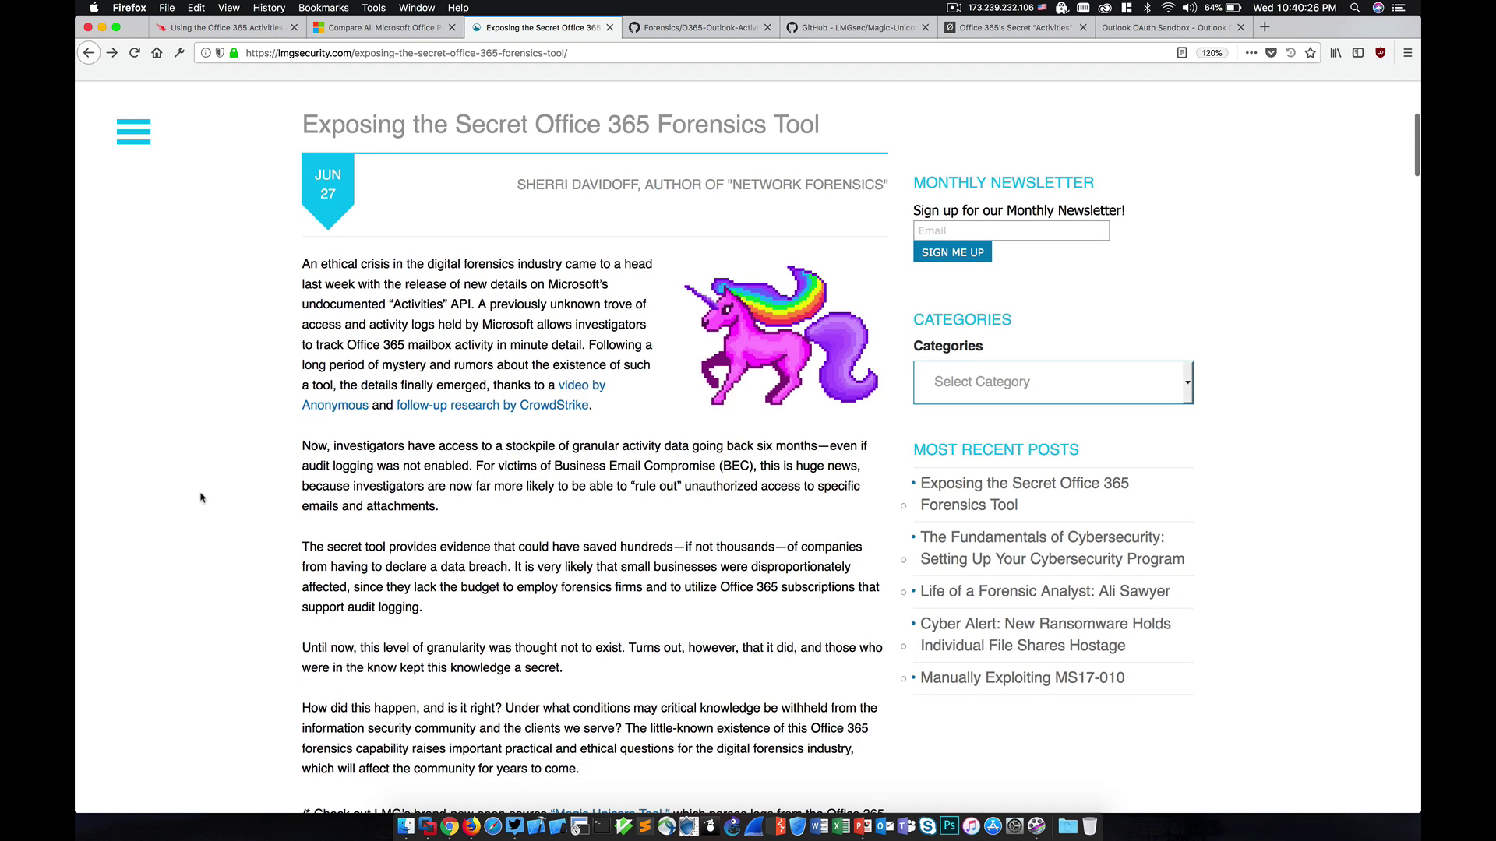
scroll(201, 497, down, 3)
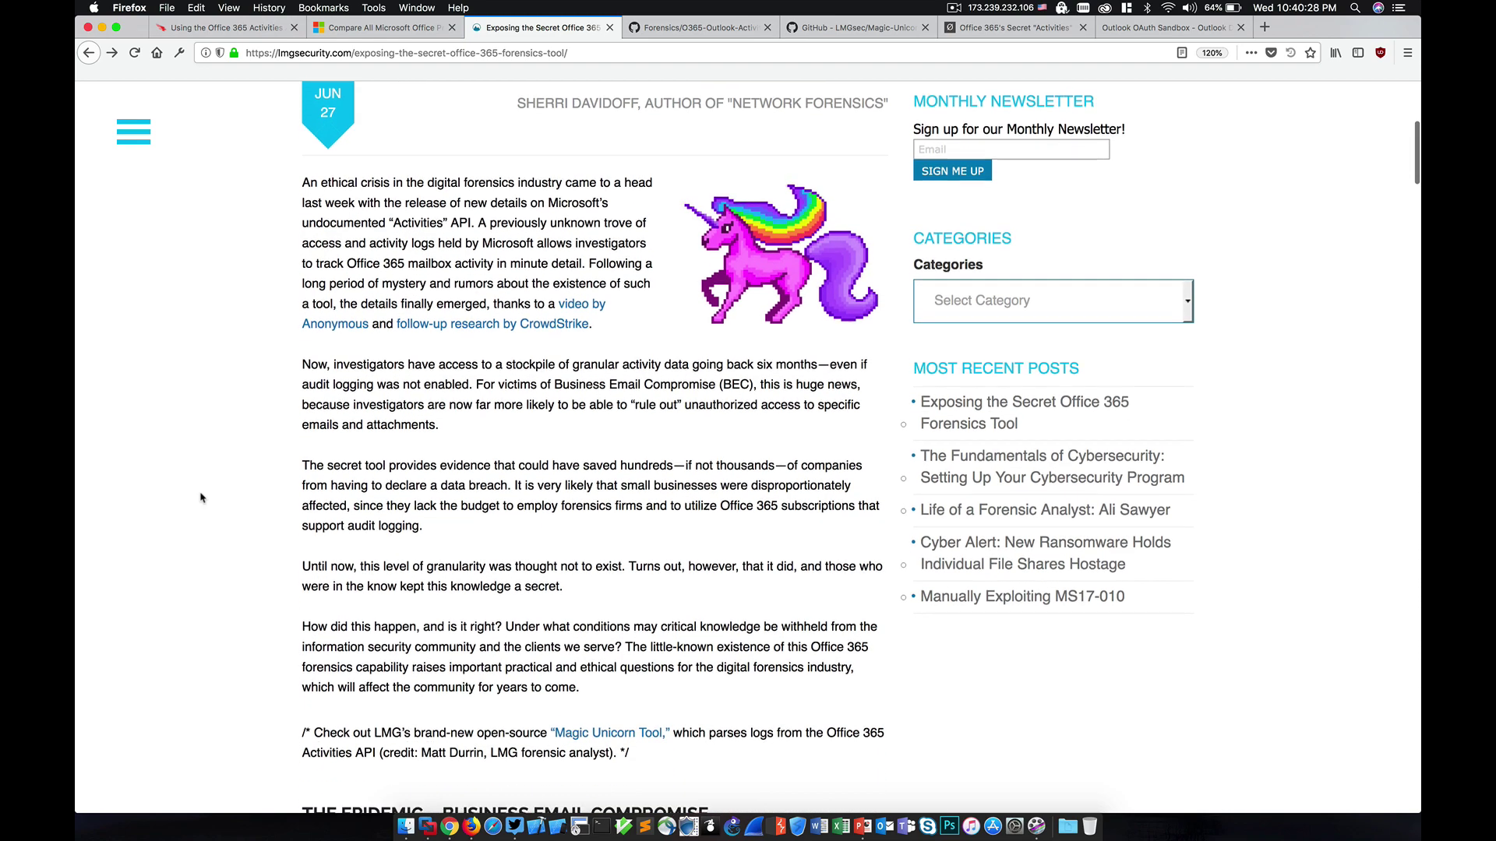
scroll(200, 497, down, 2)
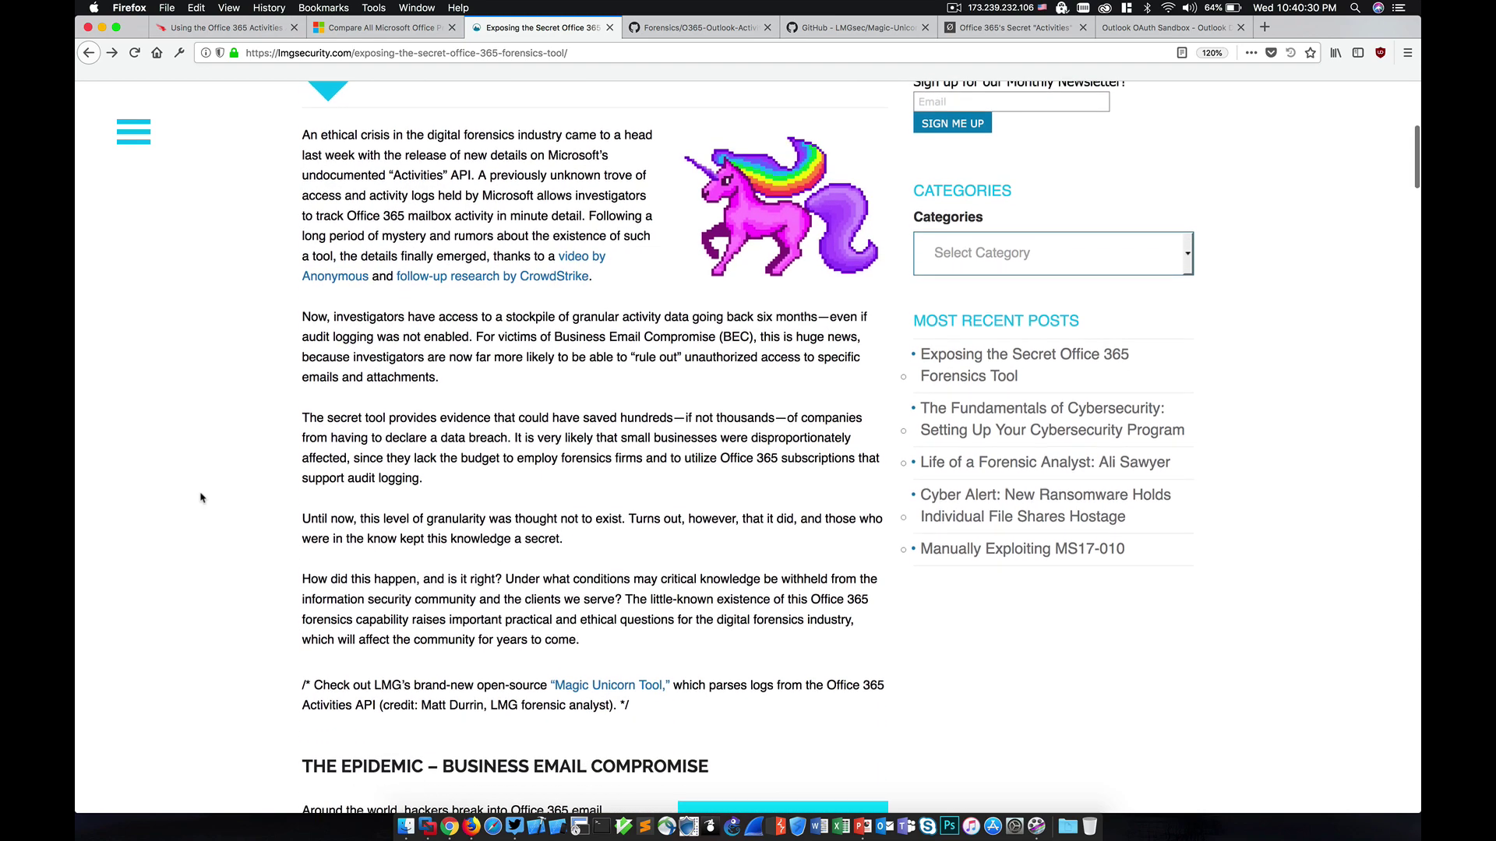
scroll(200, 497, down, 1)
scroll(200, 497, down, 2)
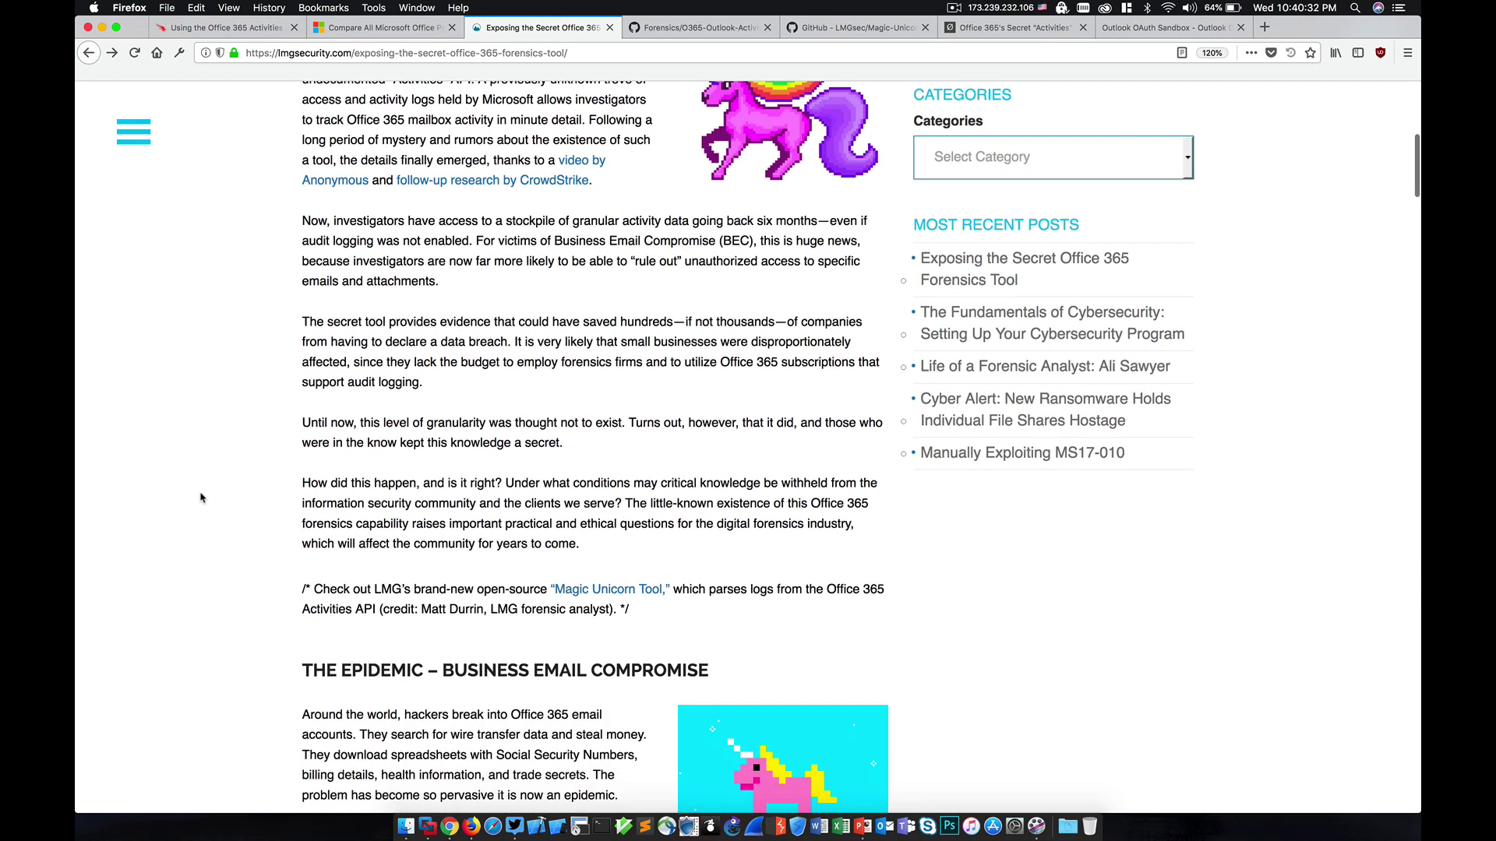
scroll(200, 497, down, 3)
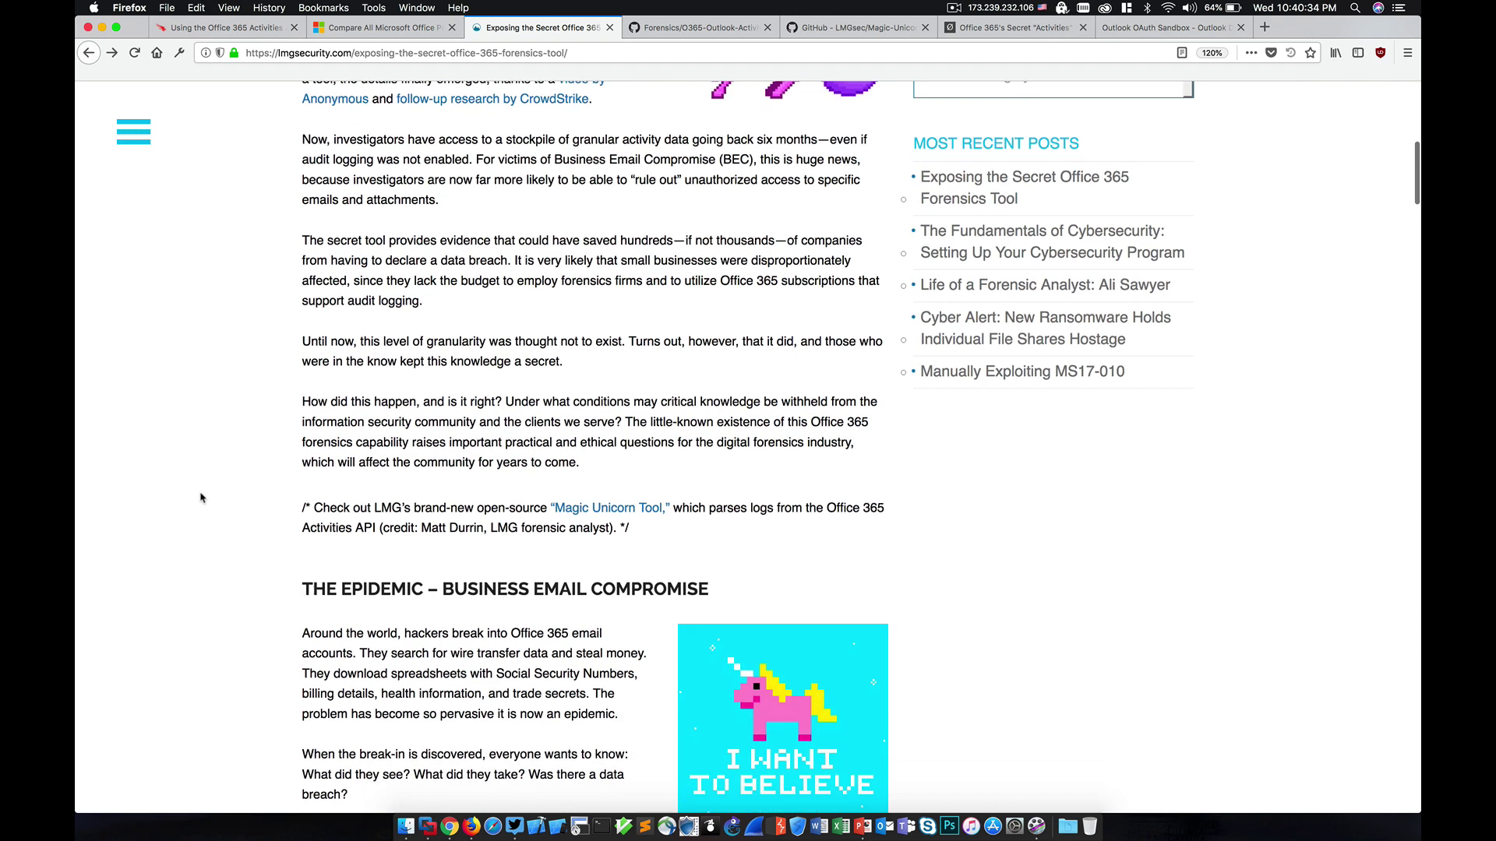
scroll(201, 497, down, 1)
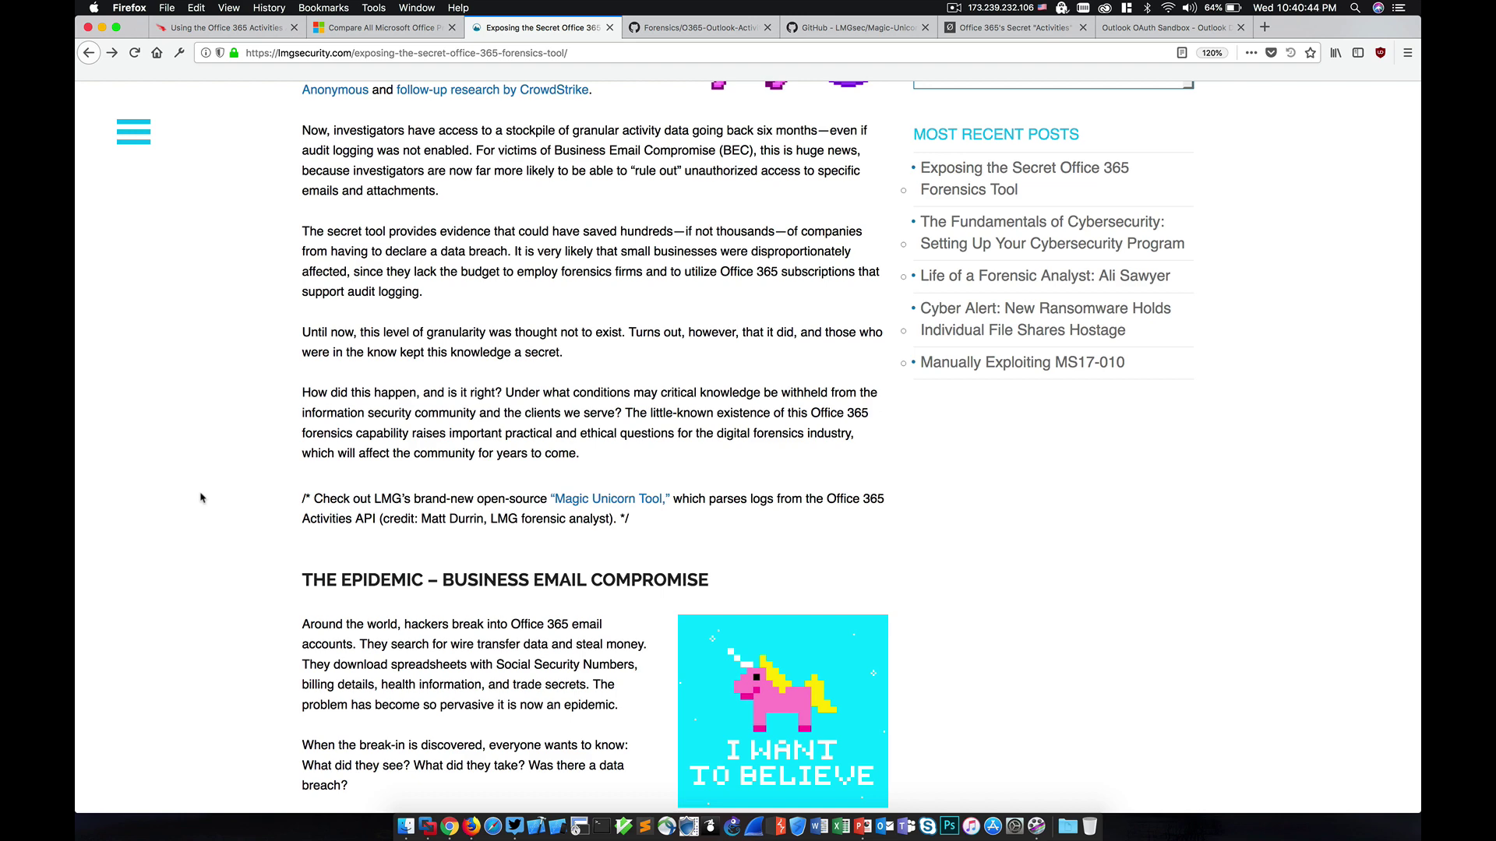
scroll(200, 498, down, 5)
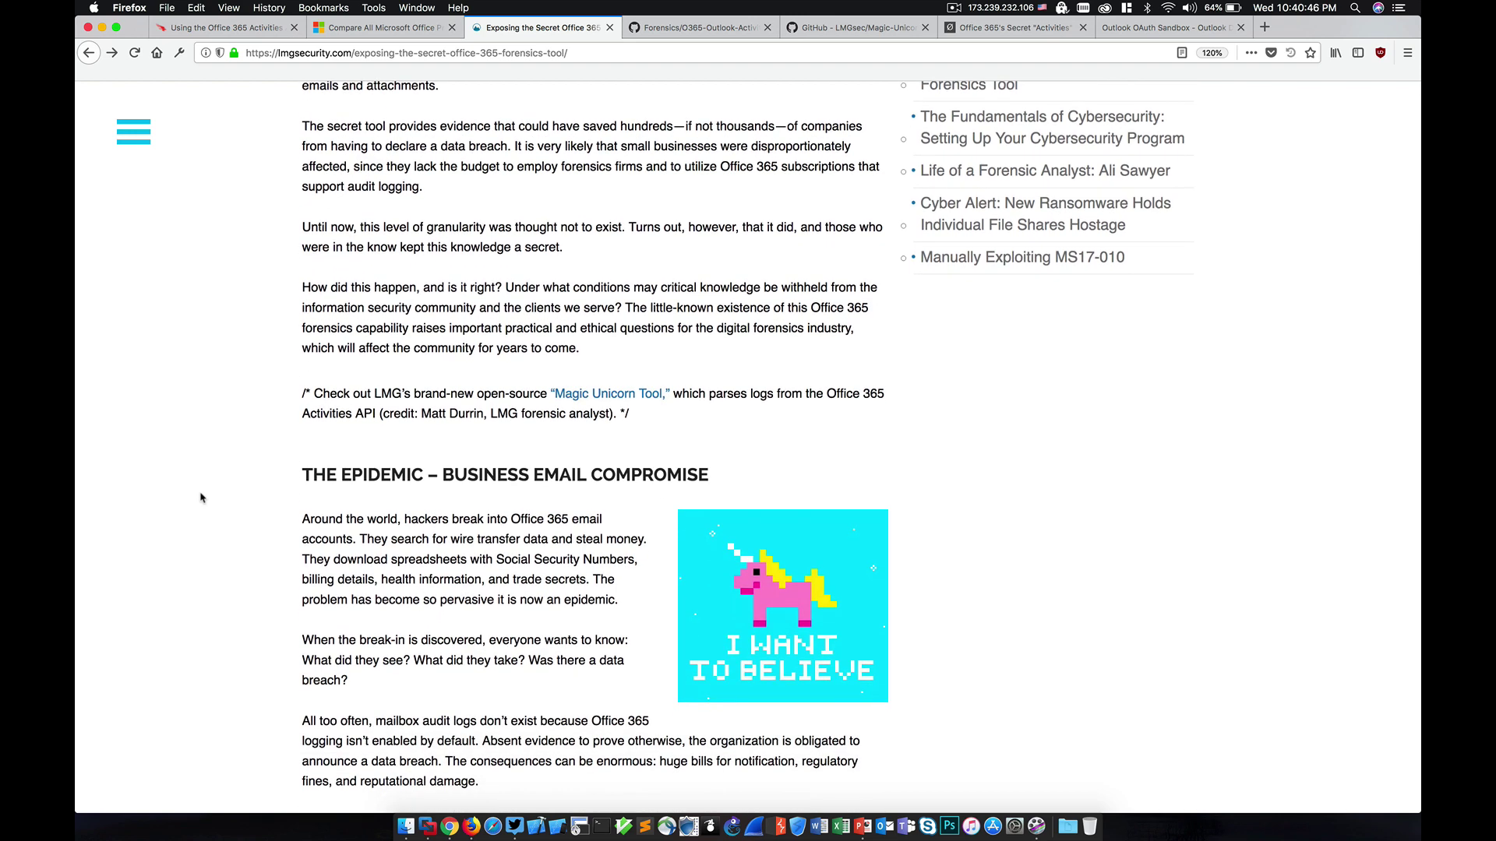
scroll(201, 497, down, 3)
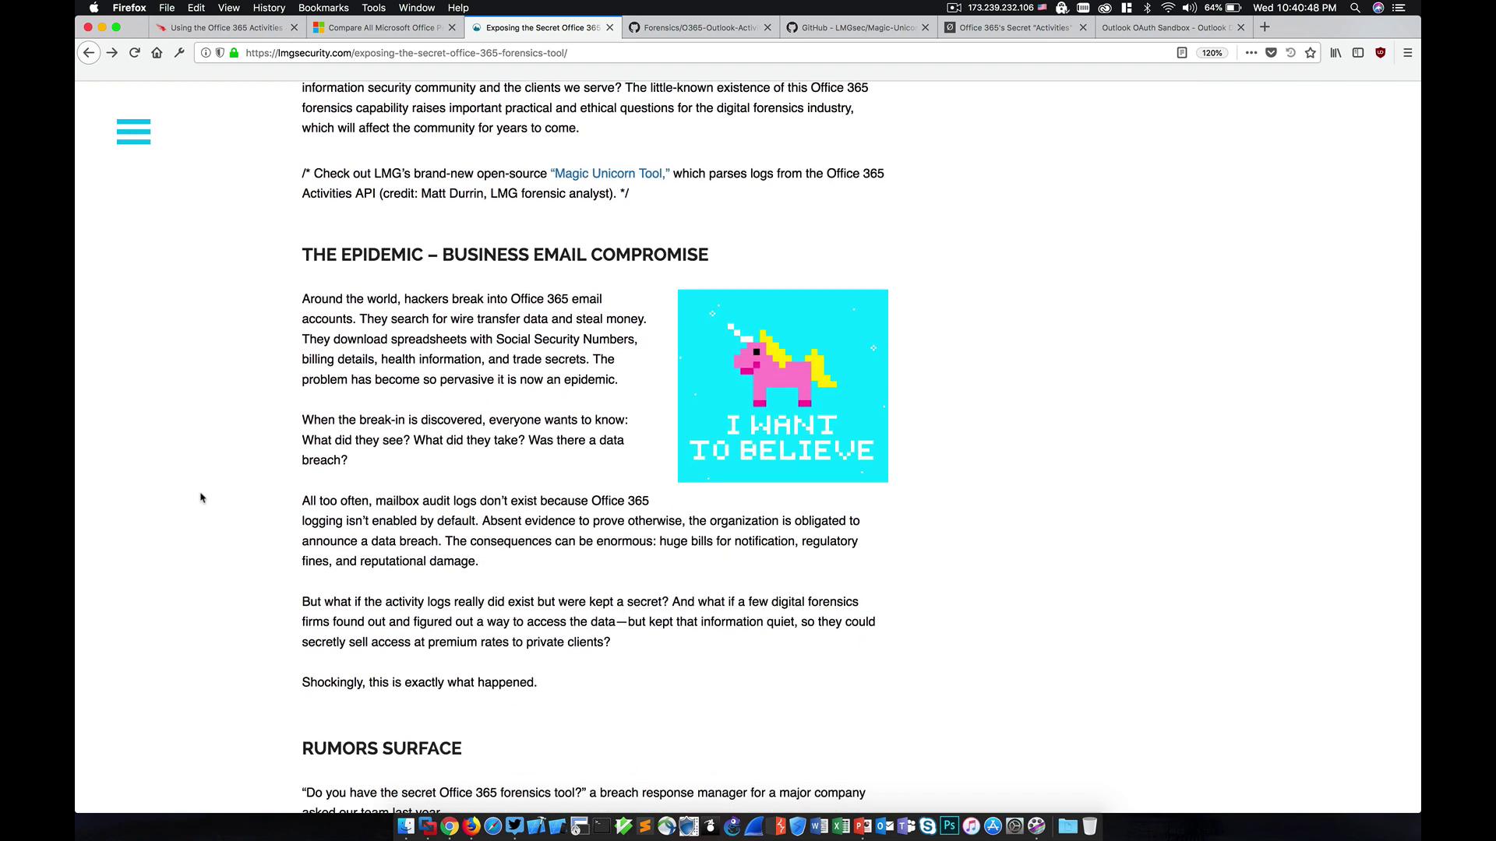
scroll(200, 498, down, 15)
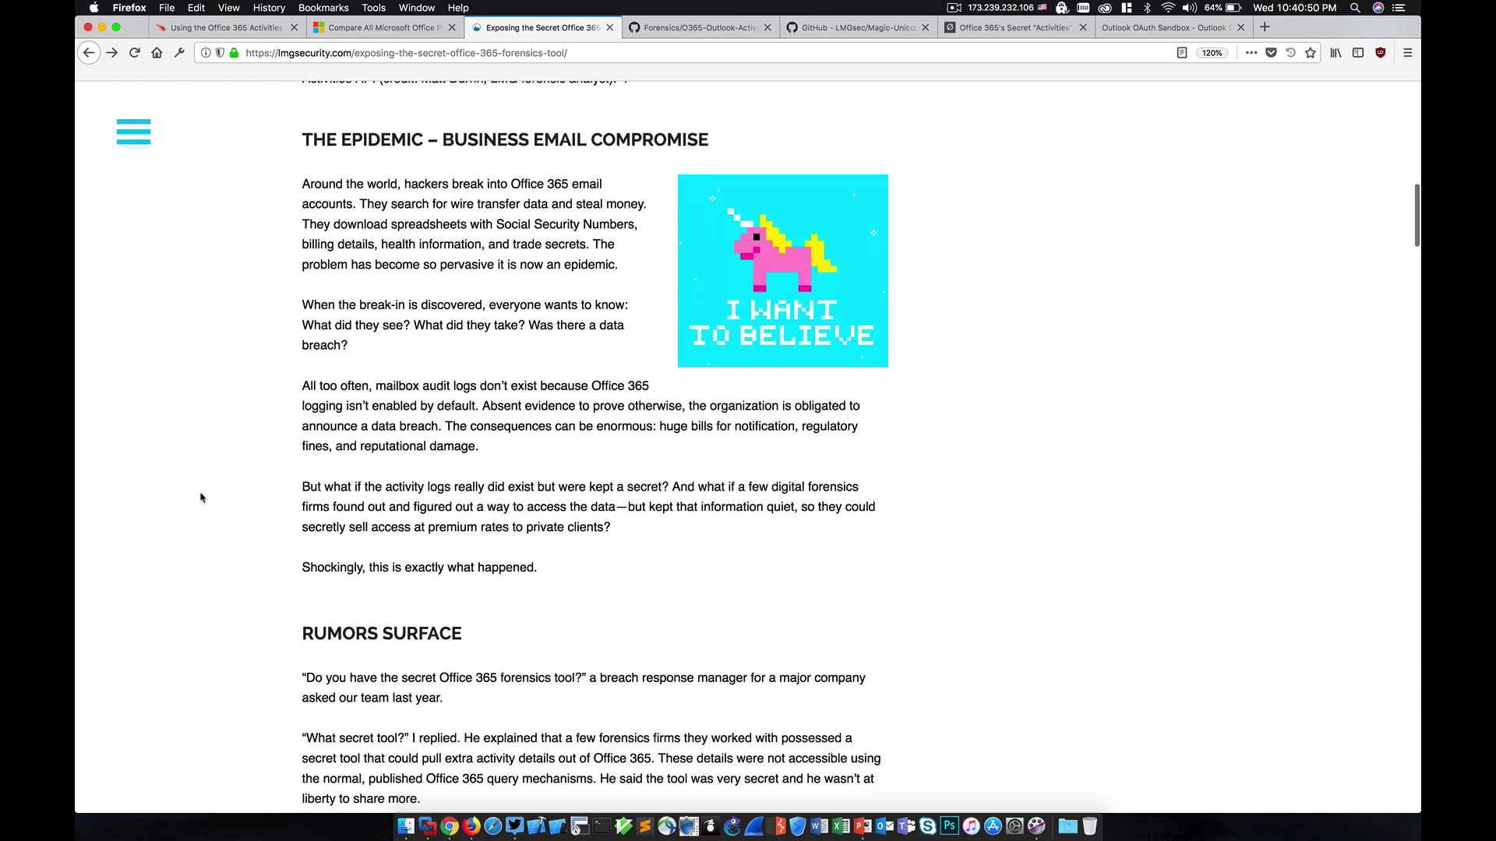
scroll(200, 497, down, 14)
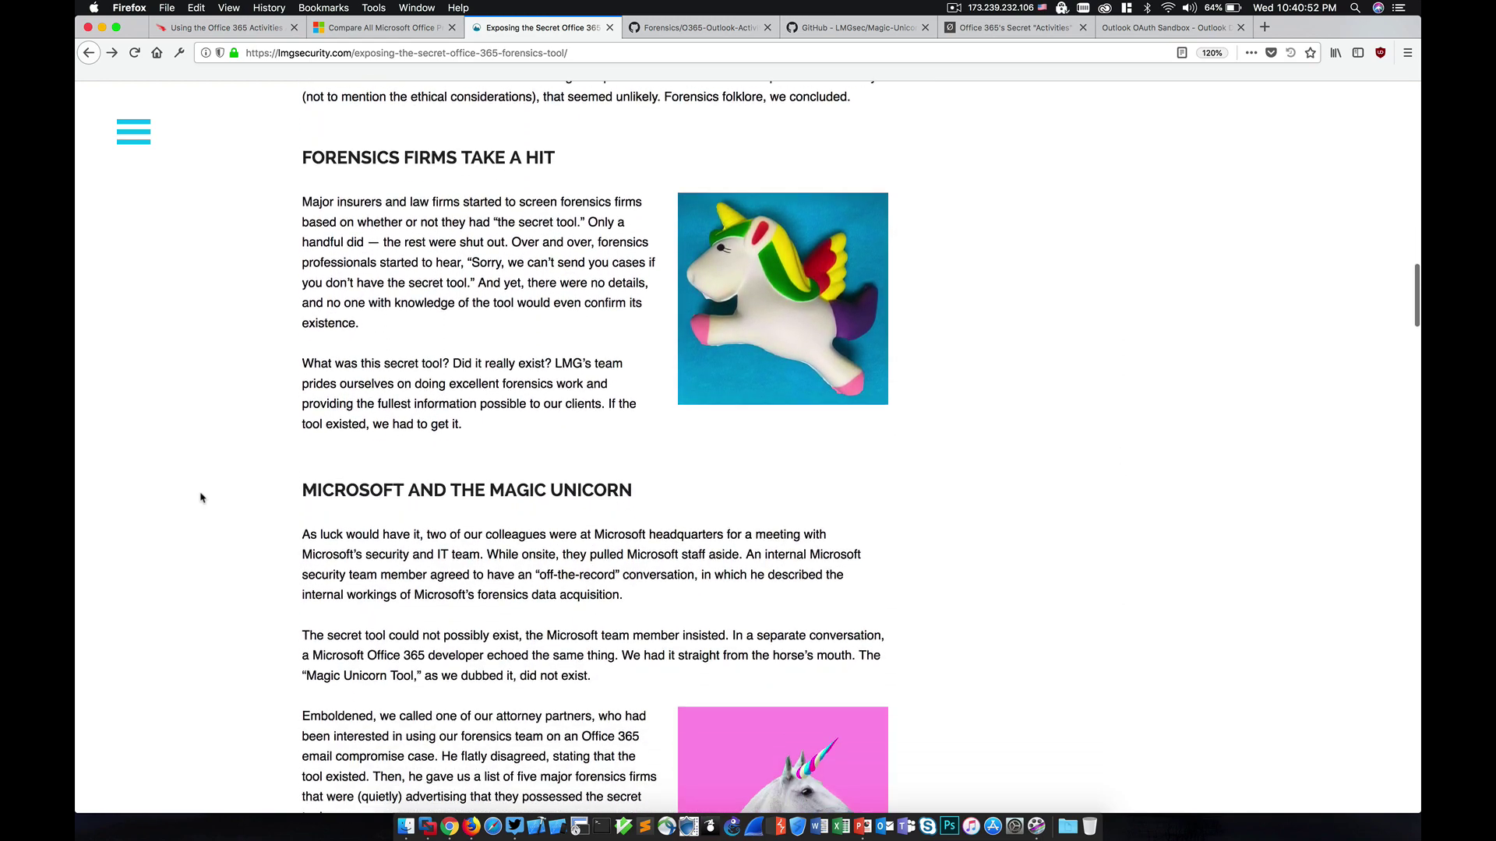
scroll(200, 497, down, 3)
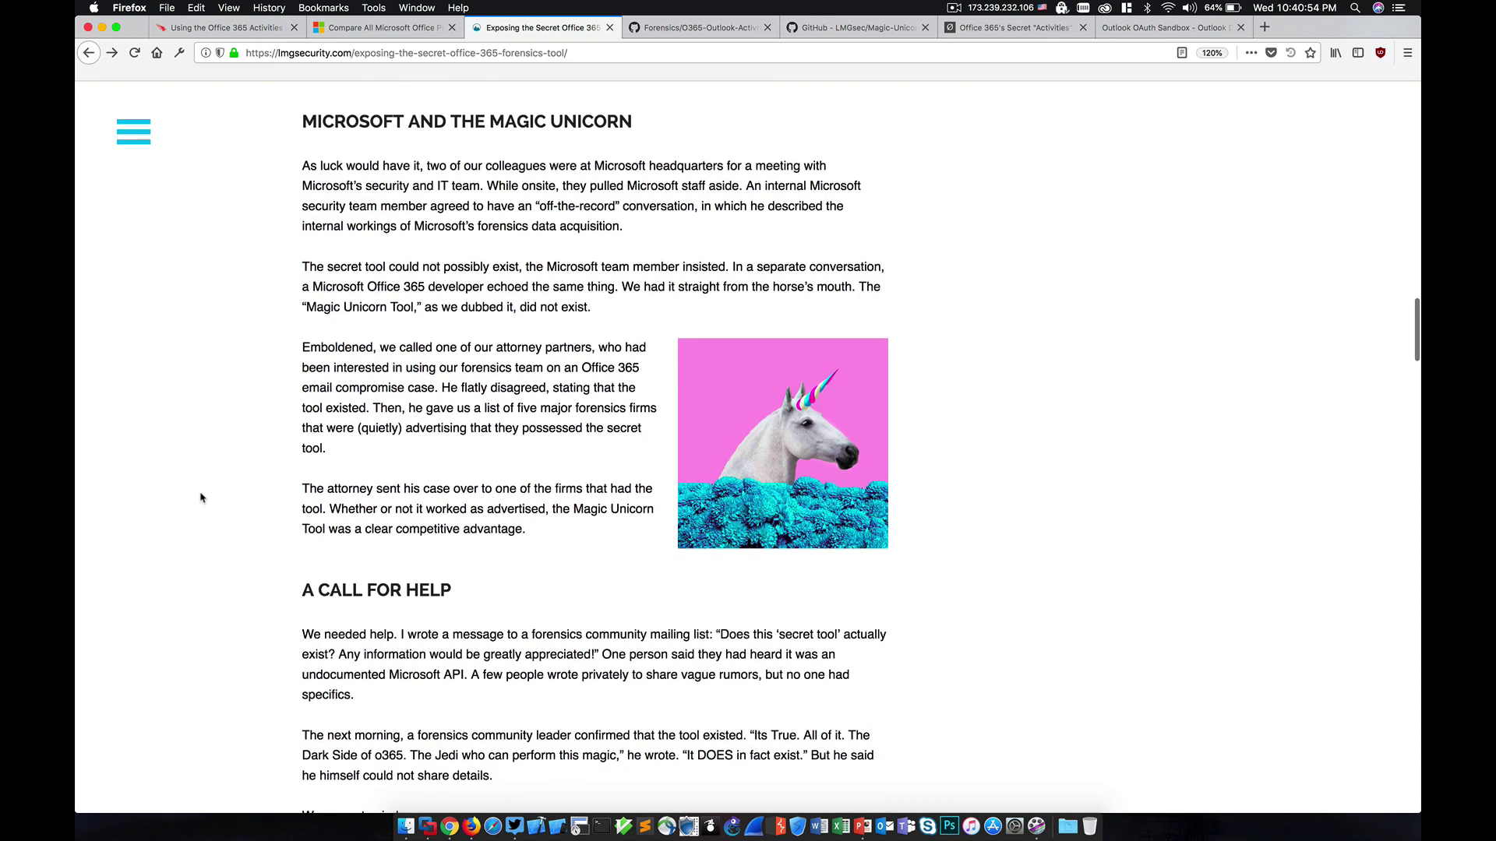
scroll(200, 498, down, 12)
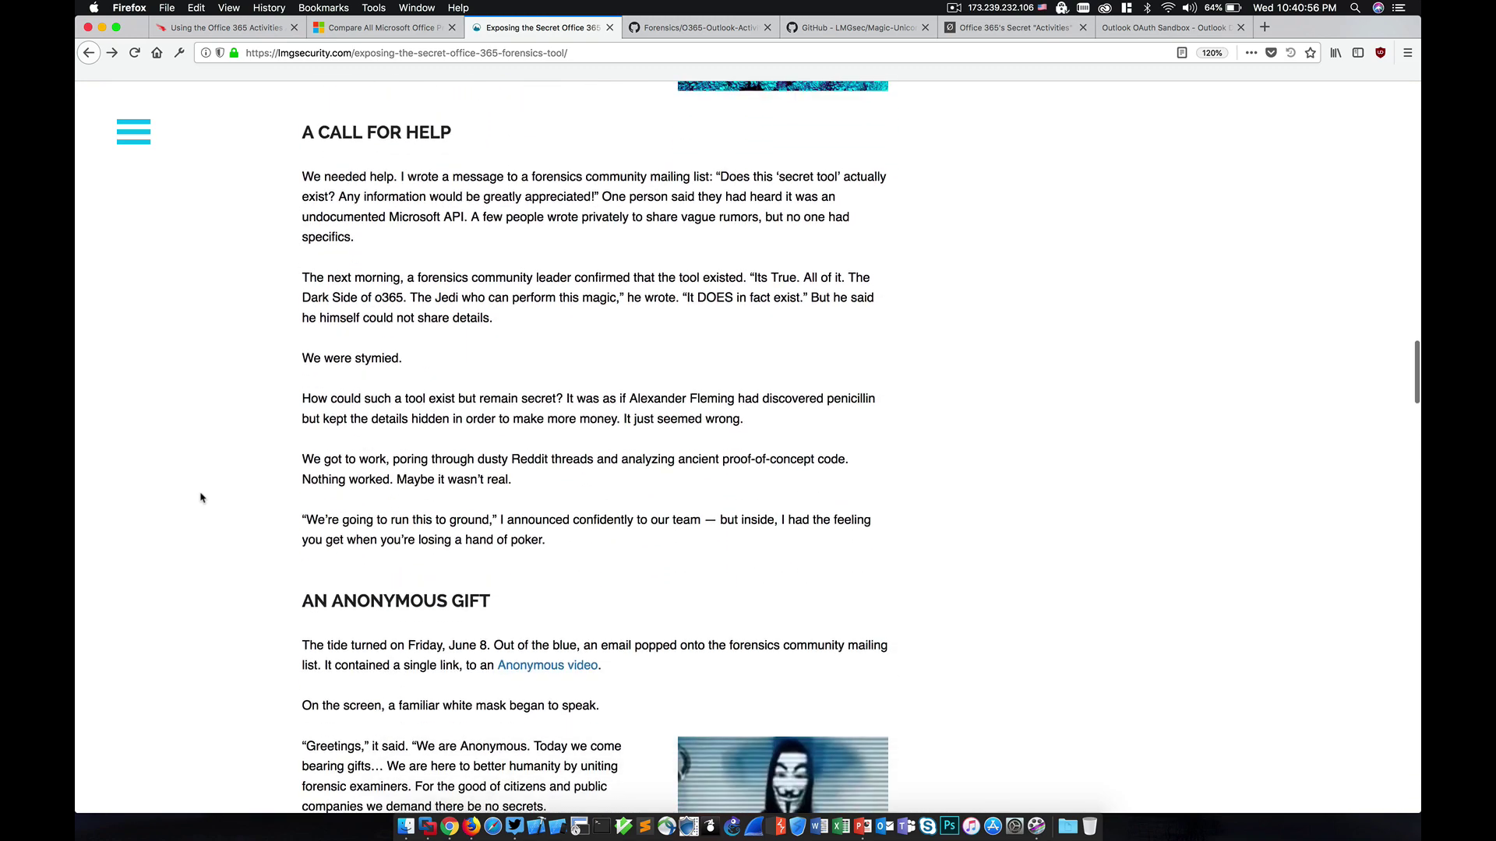
scroll(201, 498, down, 20)
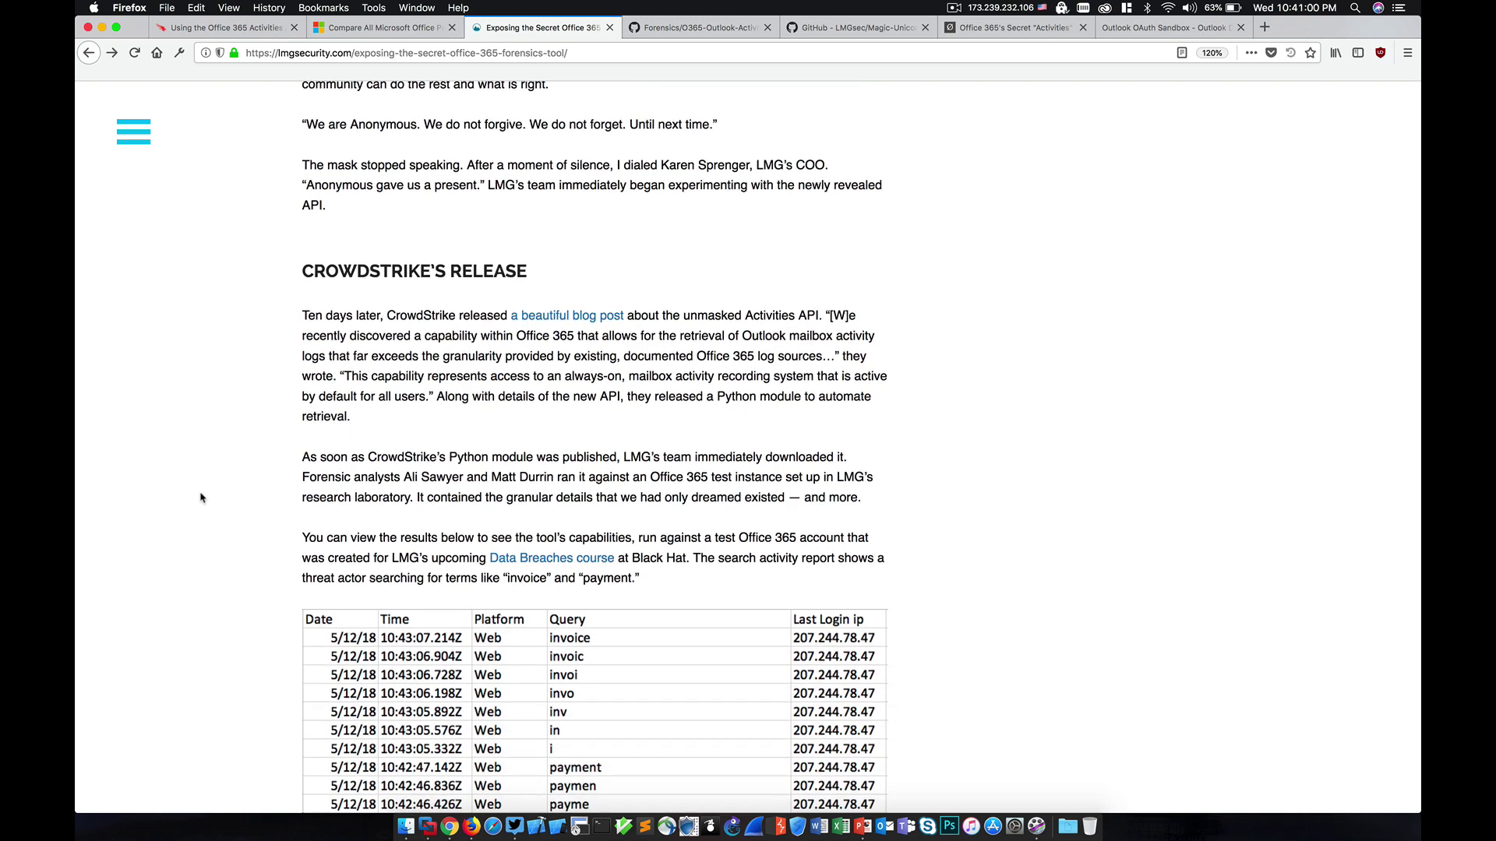
scroll(201, 497, down, 5)
scroll(200, 498, down, 8)
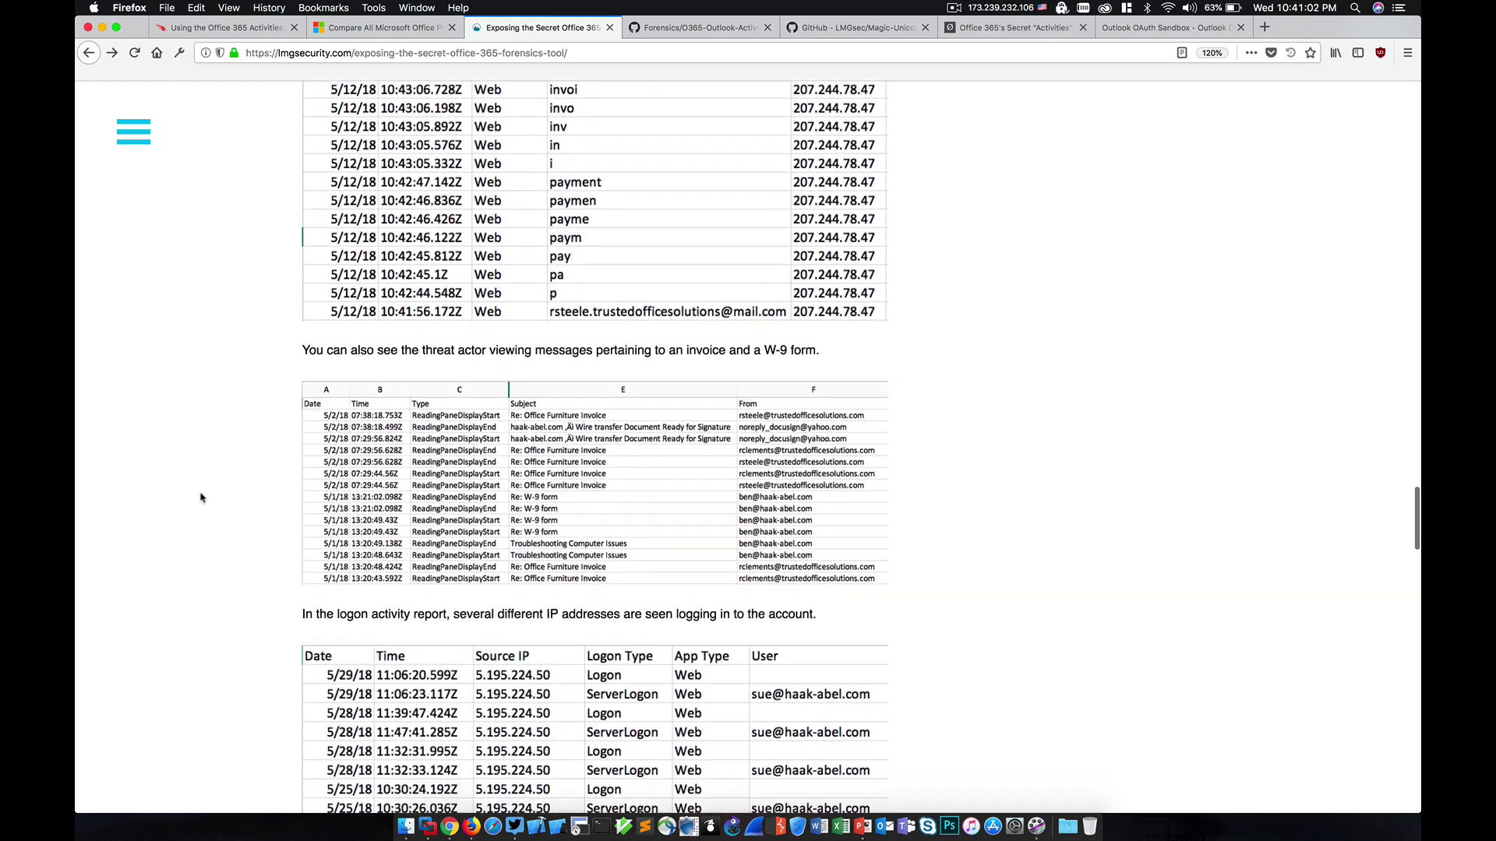
scroll(200, 498, down, 16)
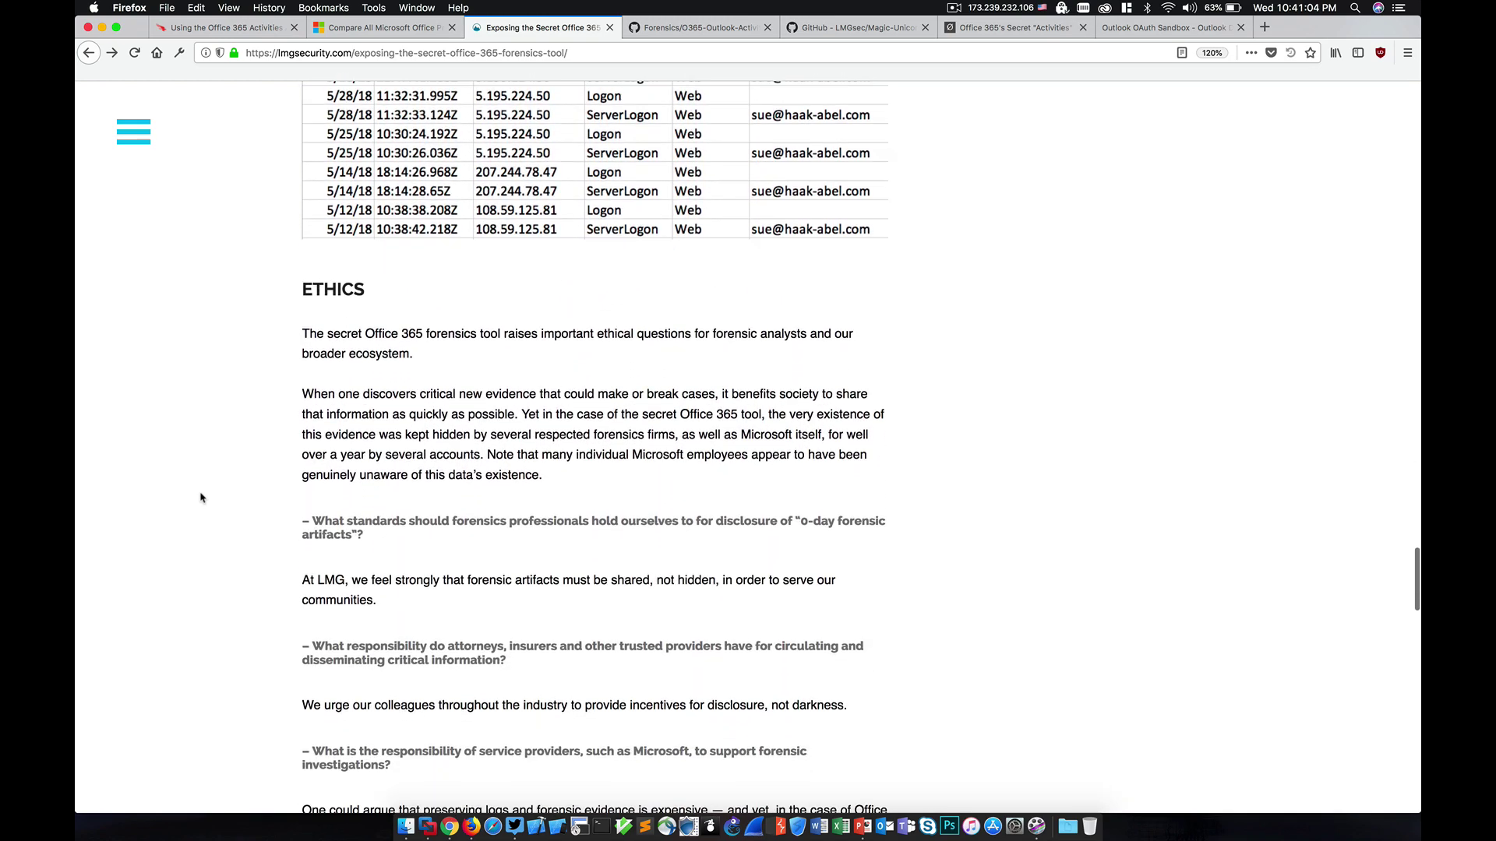
scroll(200, 498, down, 3)
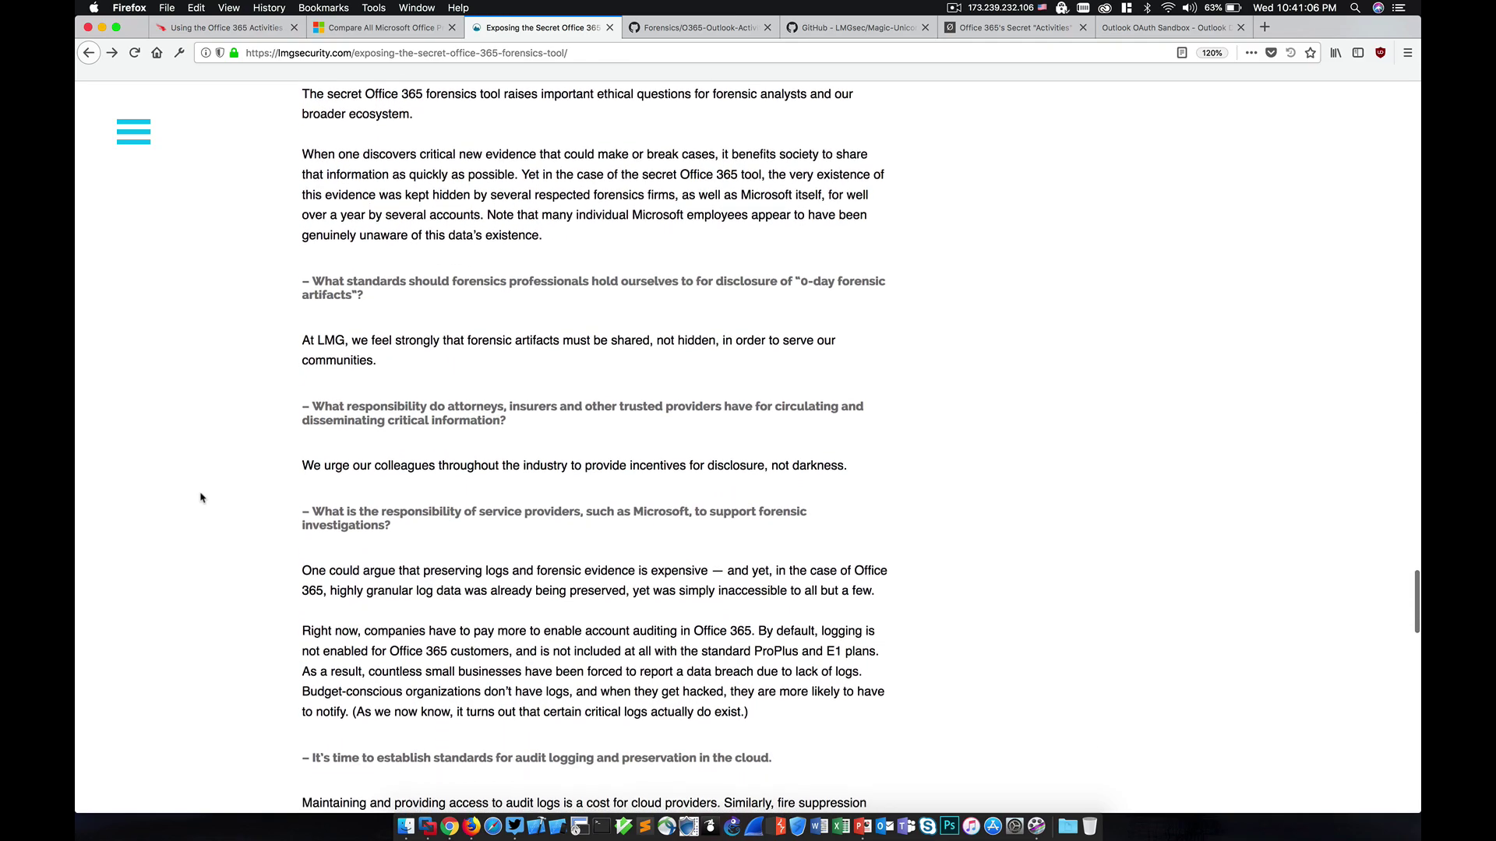
scroll(200, 498, down, 12)
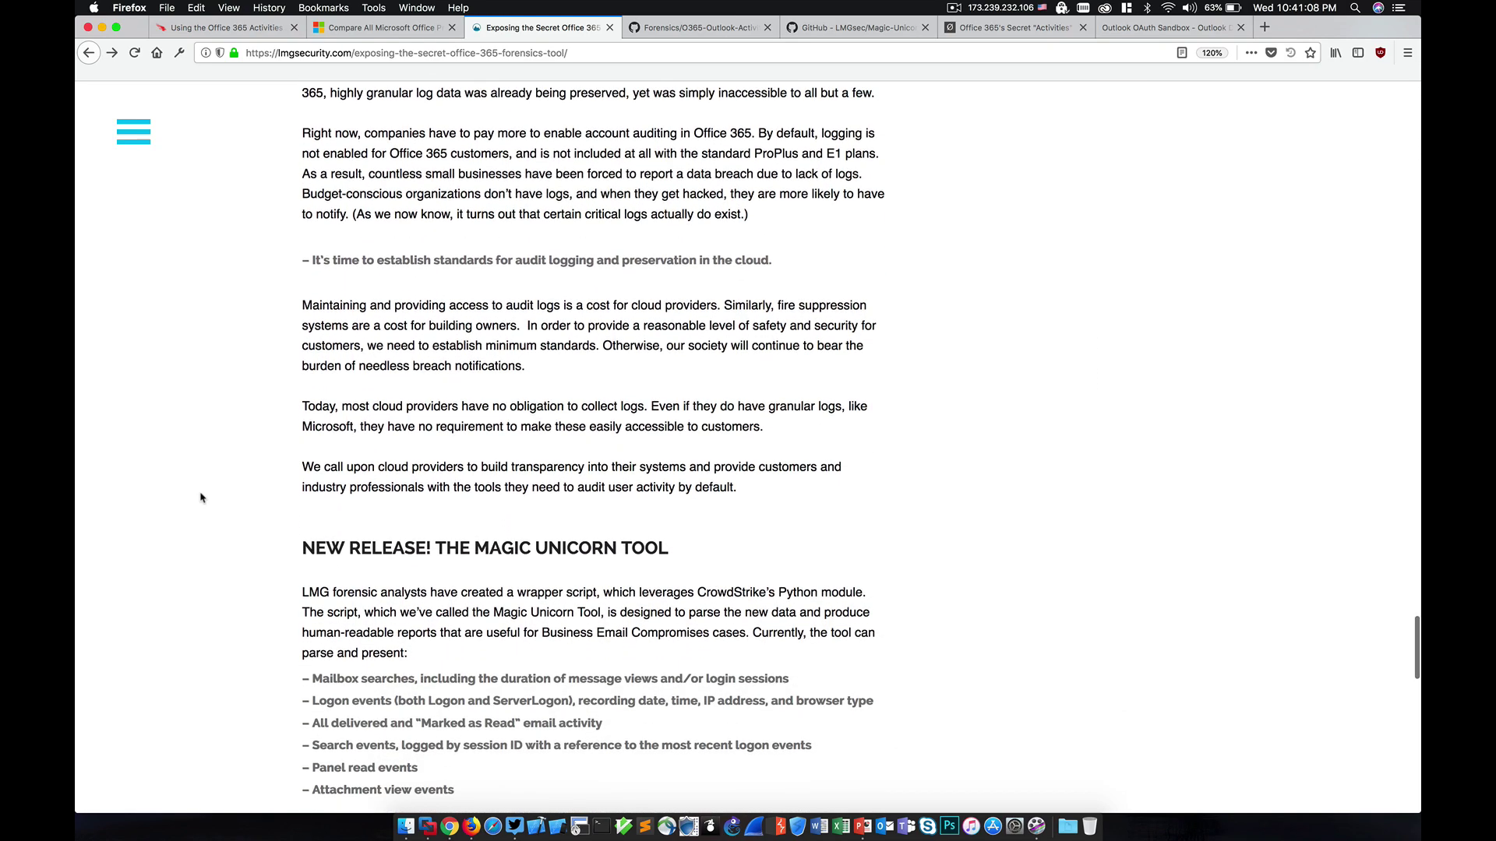
scroll(200, 498, down, 10)
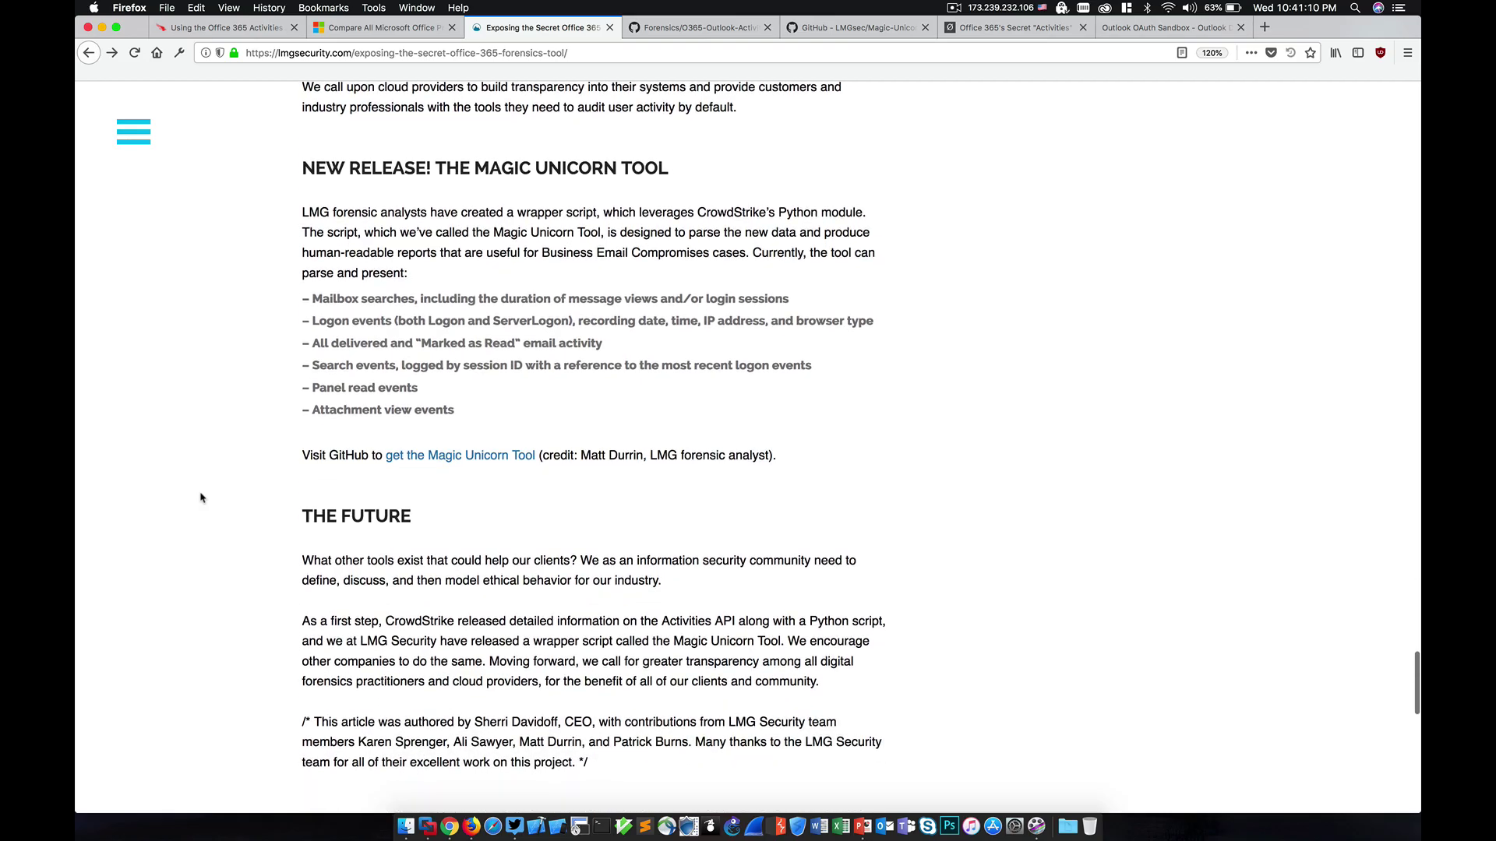
scroll(200, 497, down, 7)
scroll(200, 498, up, 11)
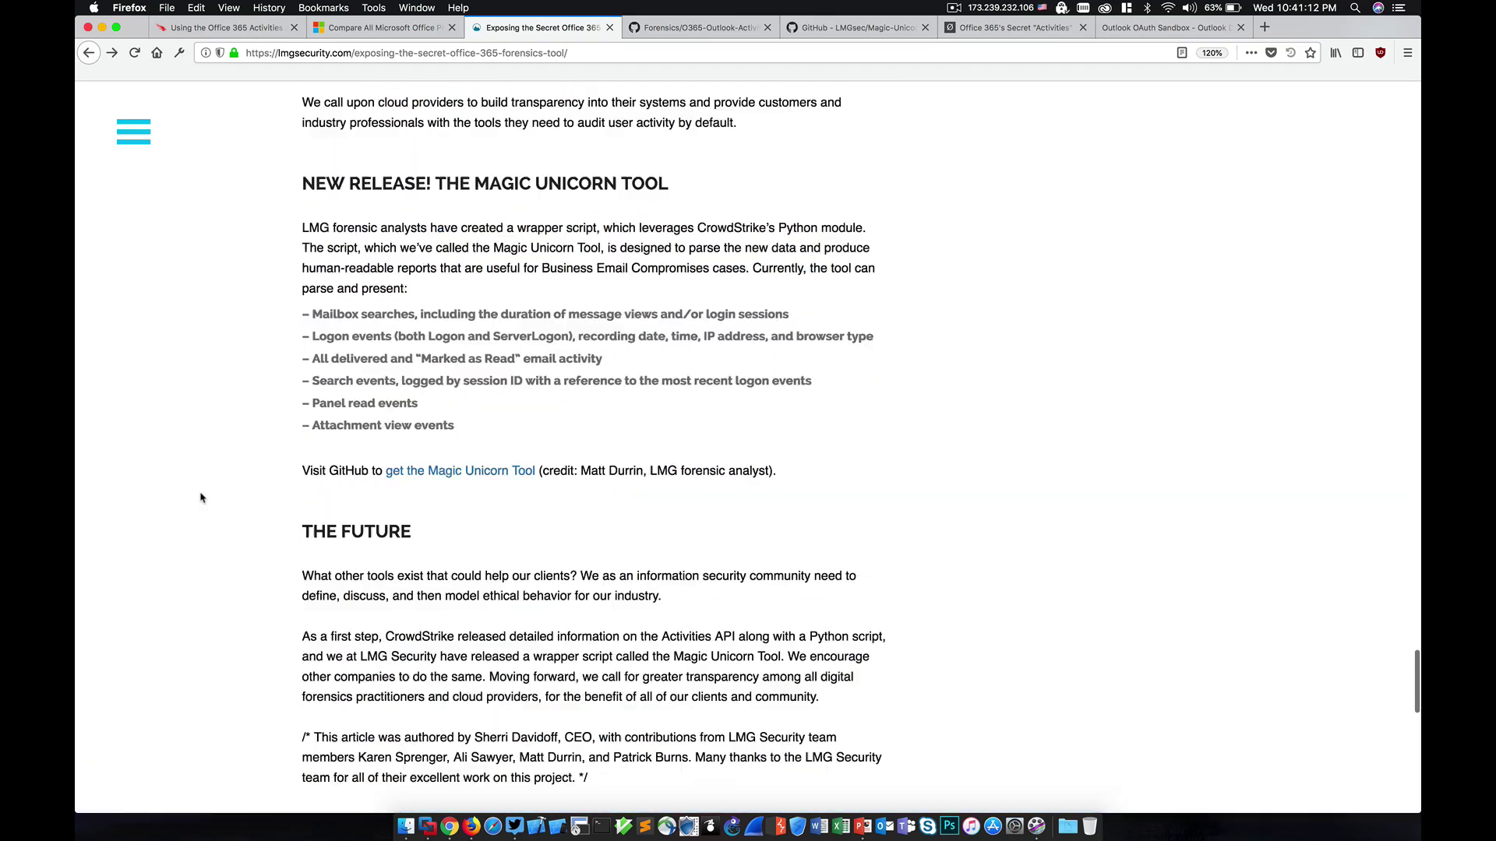
scroll(200, 498, up, 20)
scroll(200, 497, up, 20)
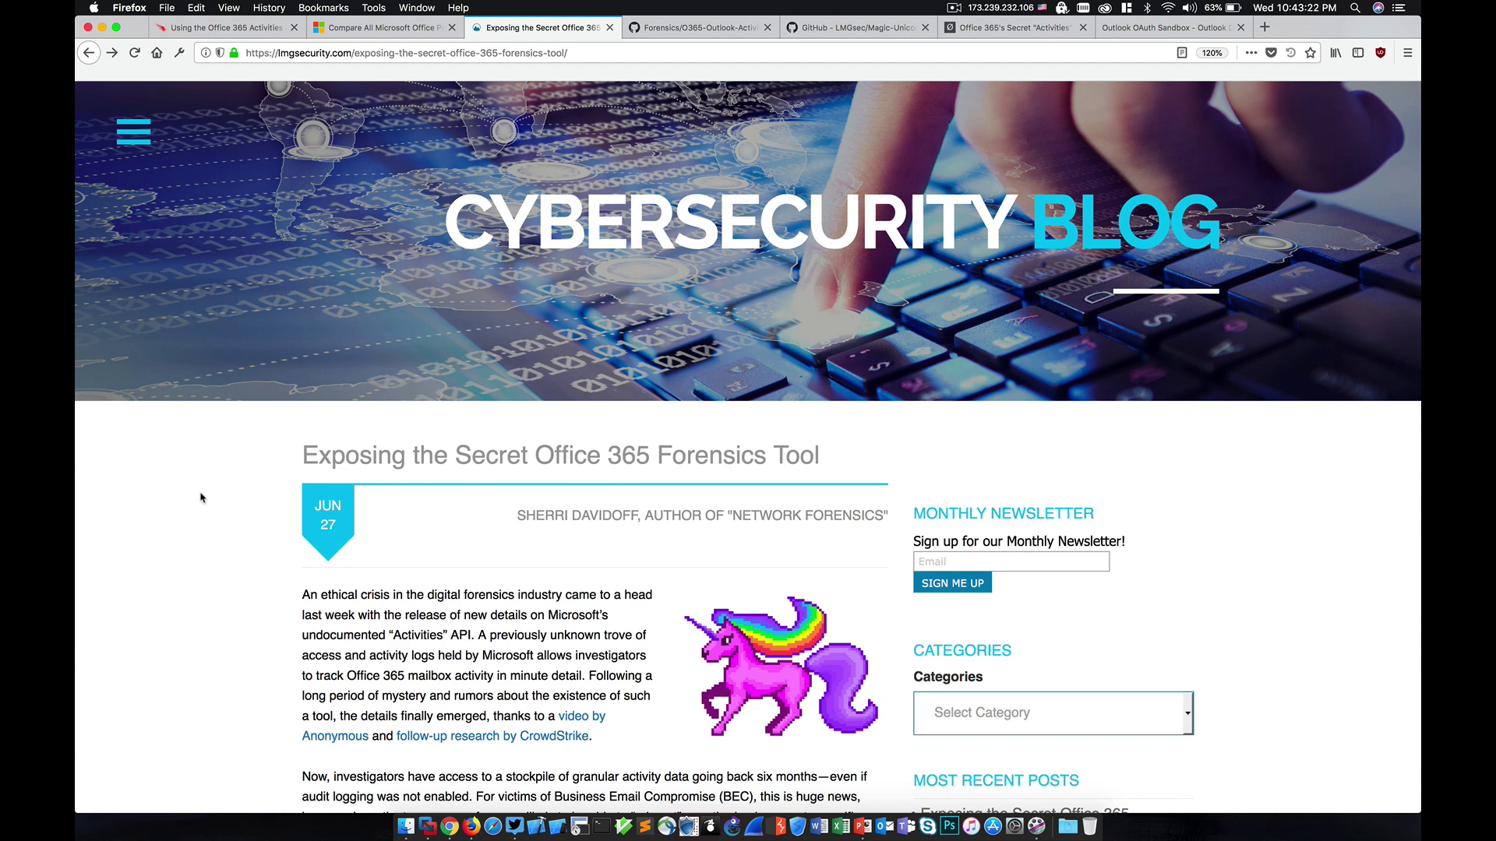
scroll(200, 497, down, 10)
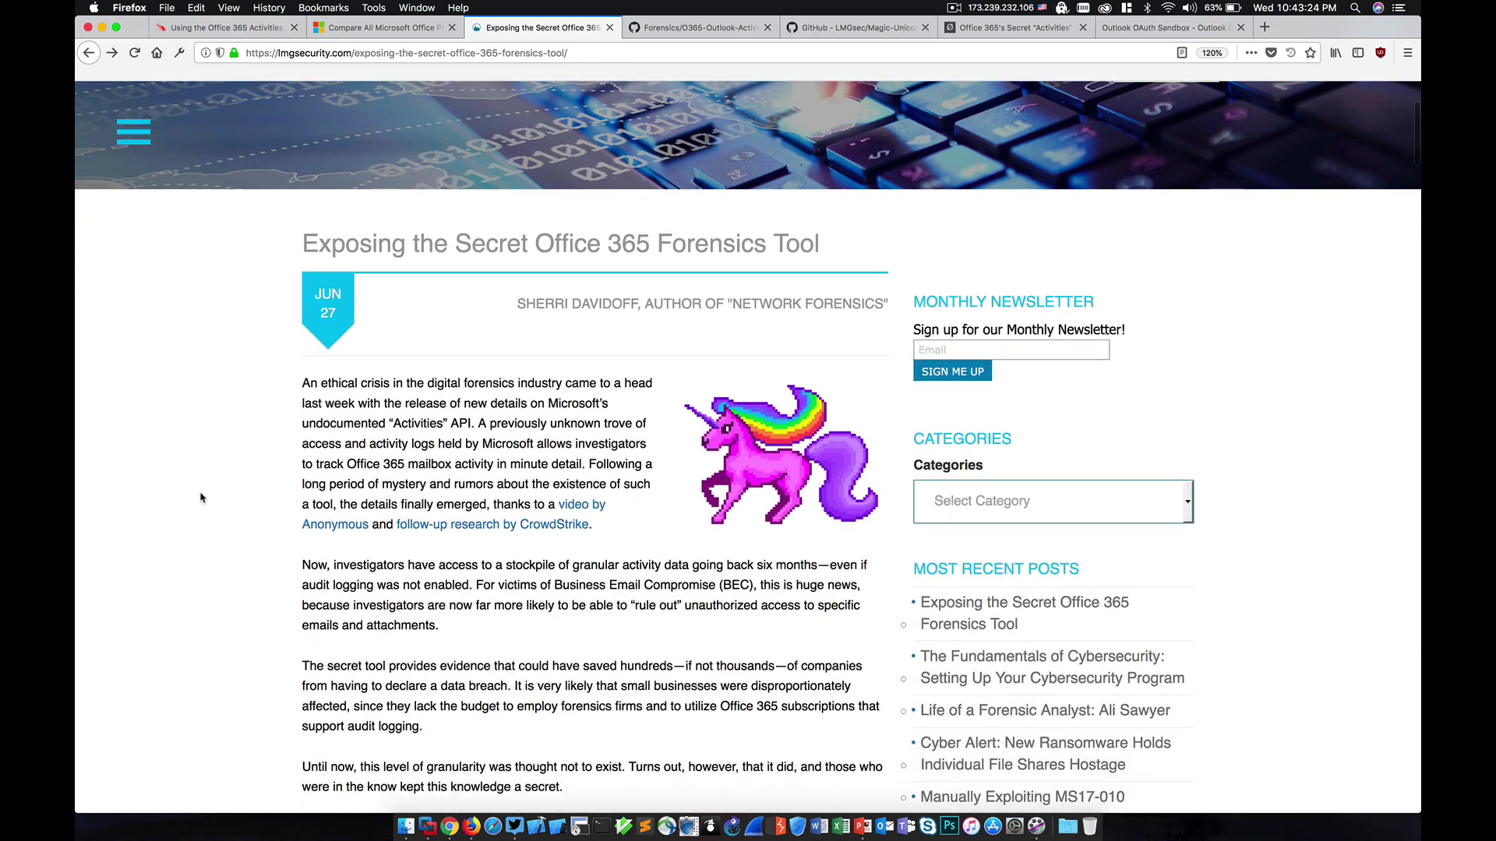
scroll(200, 497, down, 9)
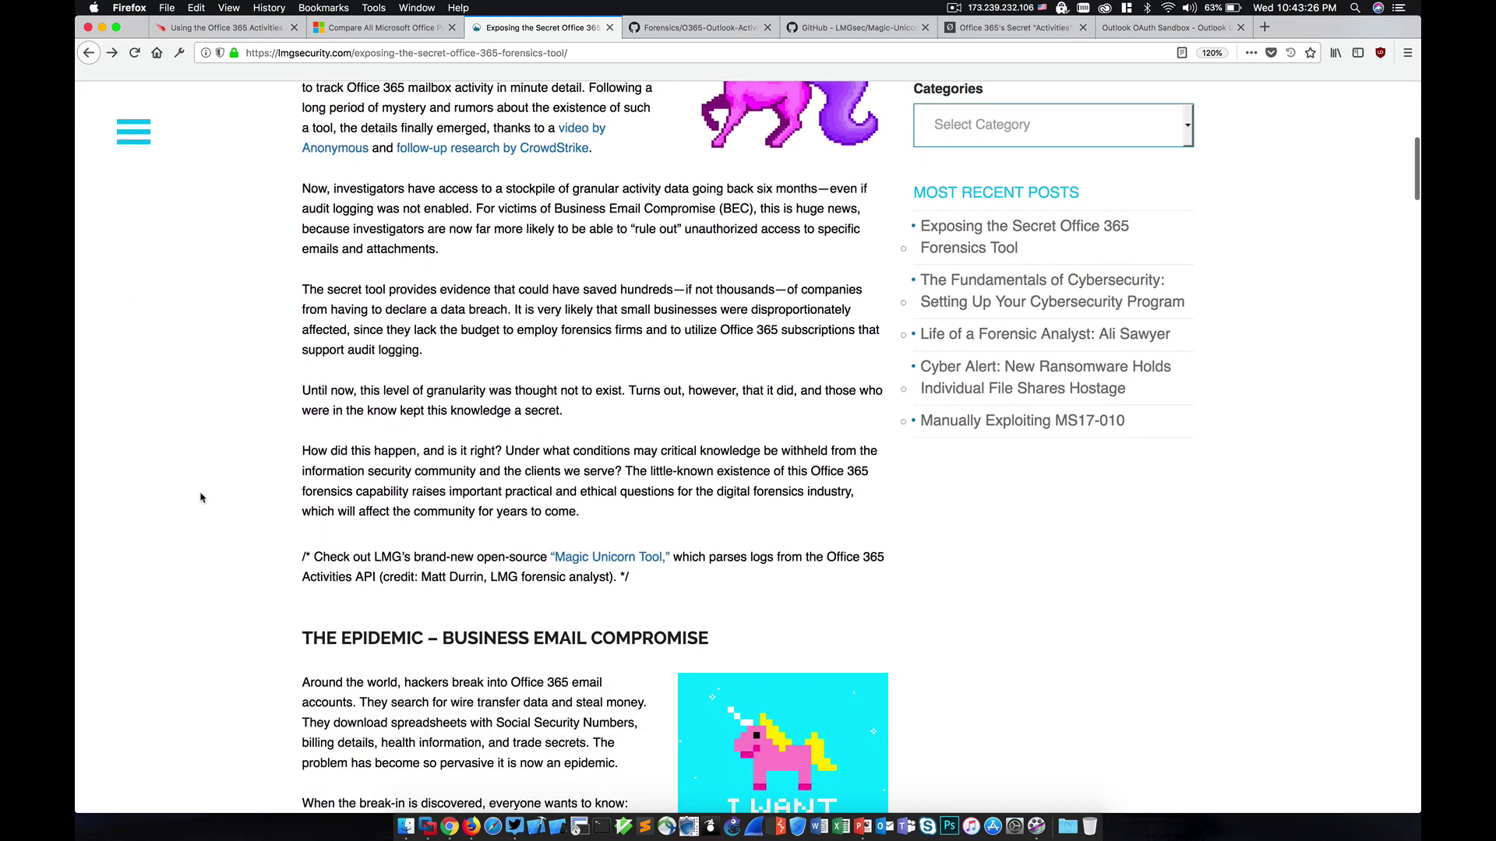
scroll(200, 497, down, 17)
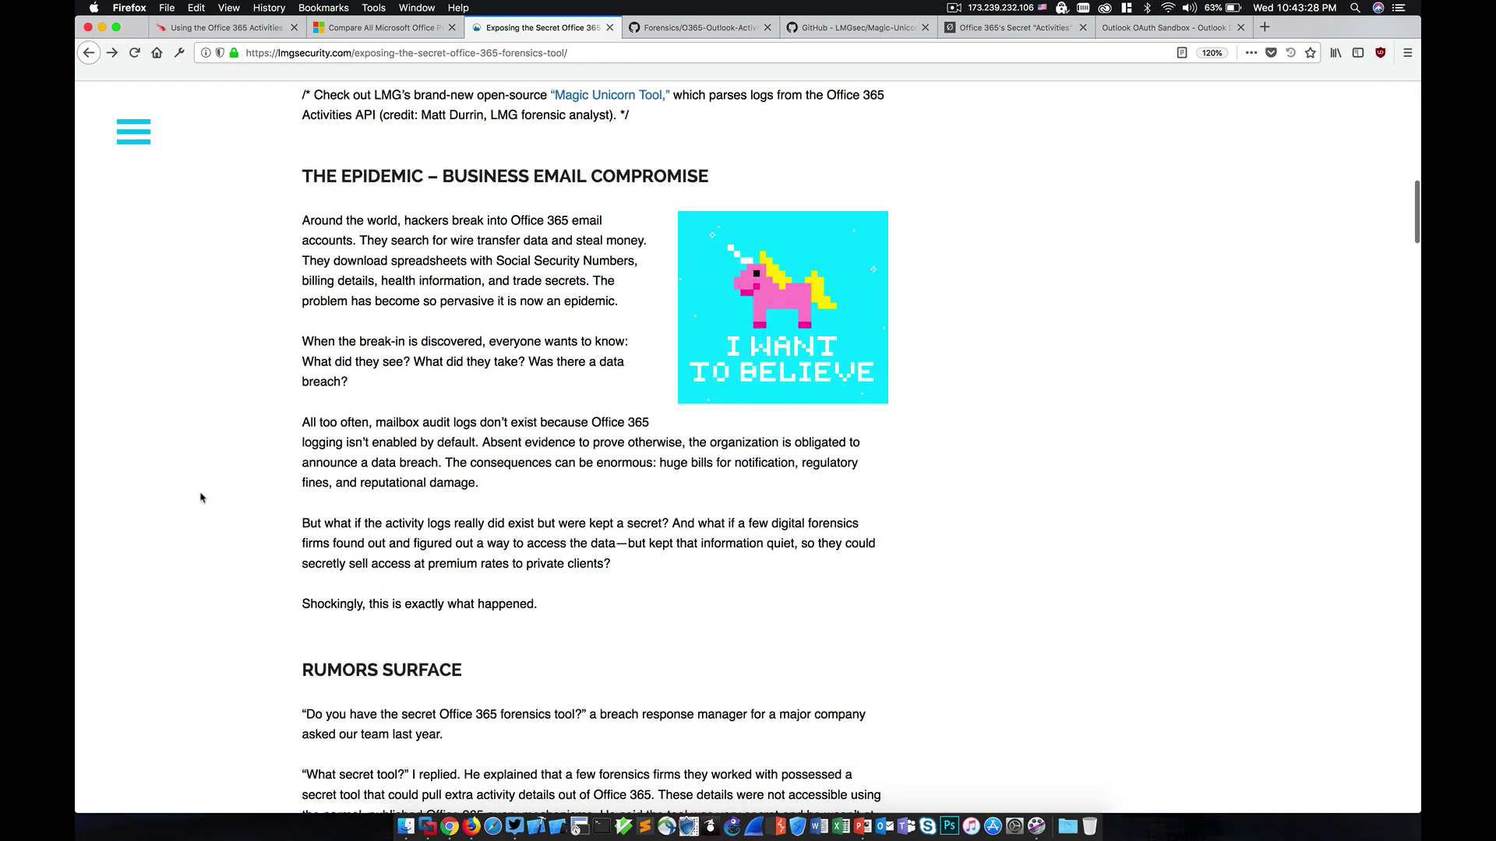
scroll(200, 497, down, 7)
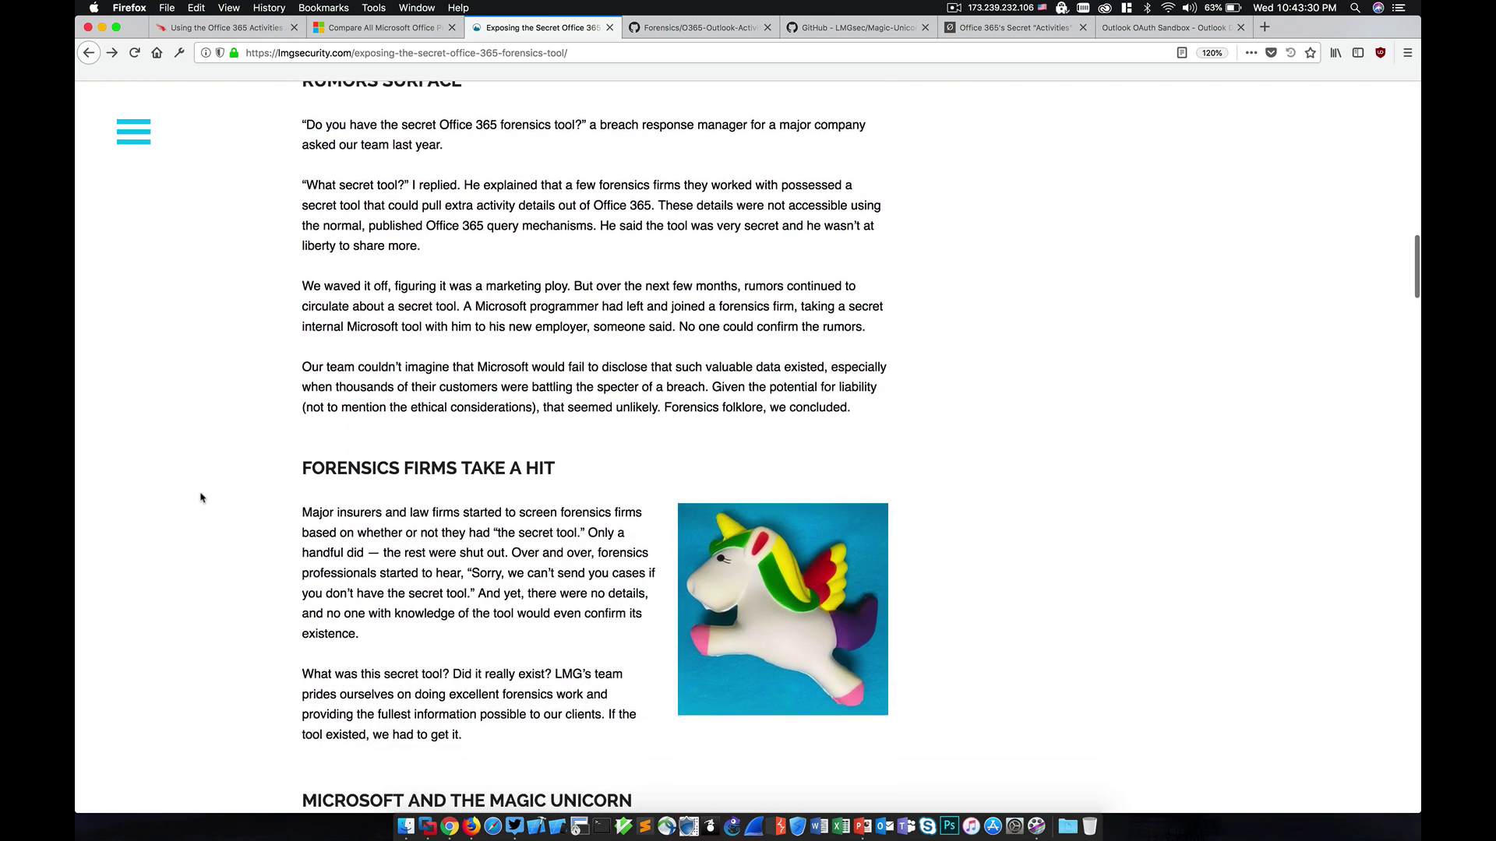
scroll(200, 497, up, 20)
scroll(200, 497, up, 8)
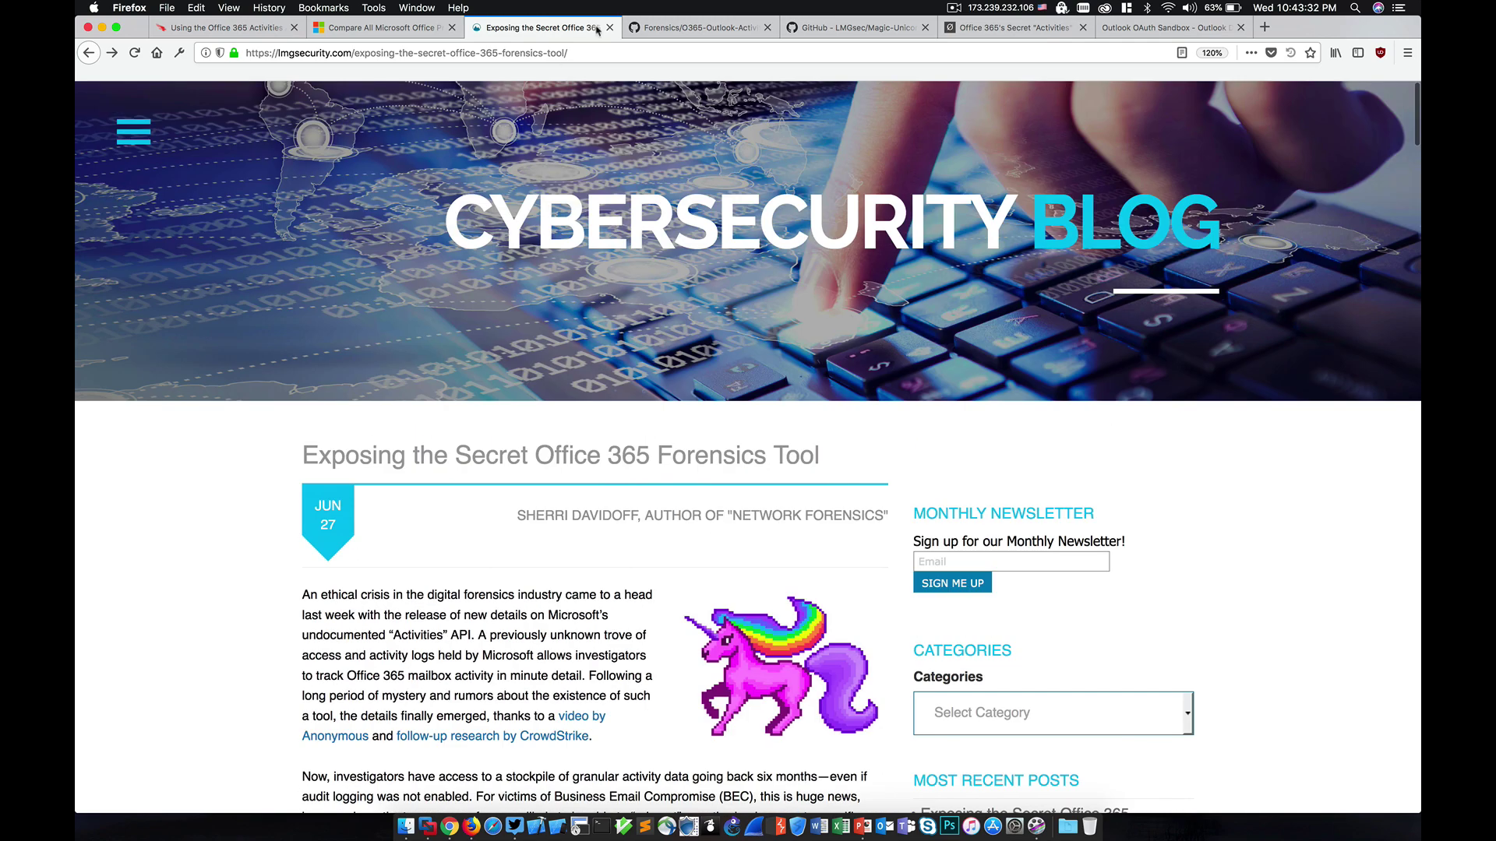
click(685, 25)
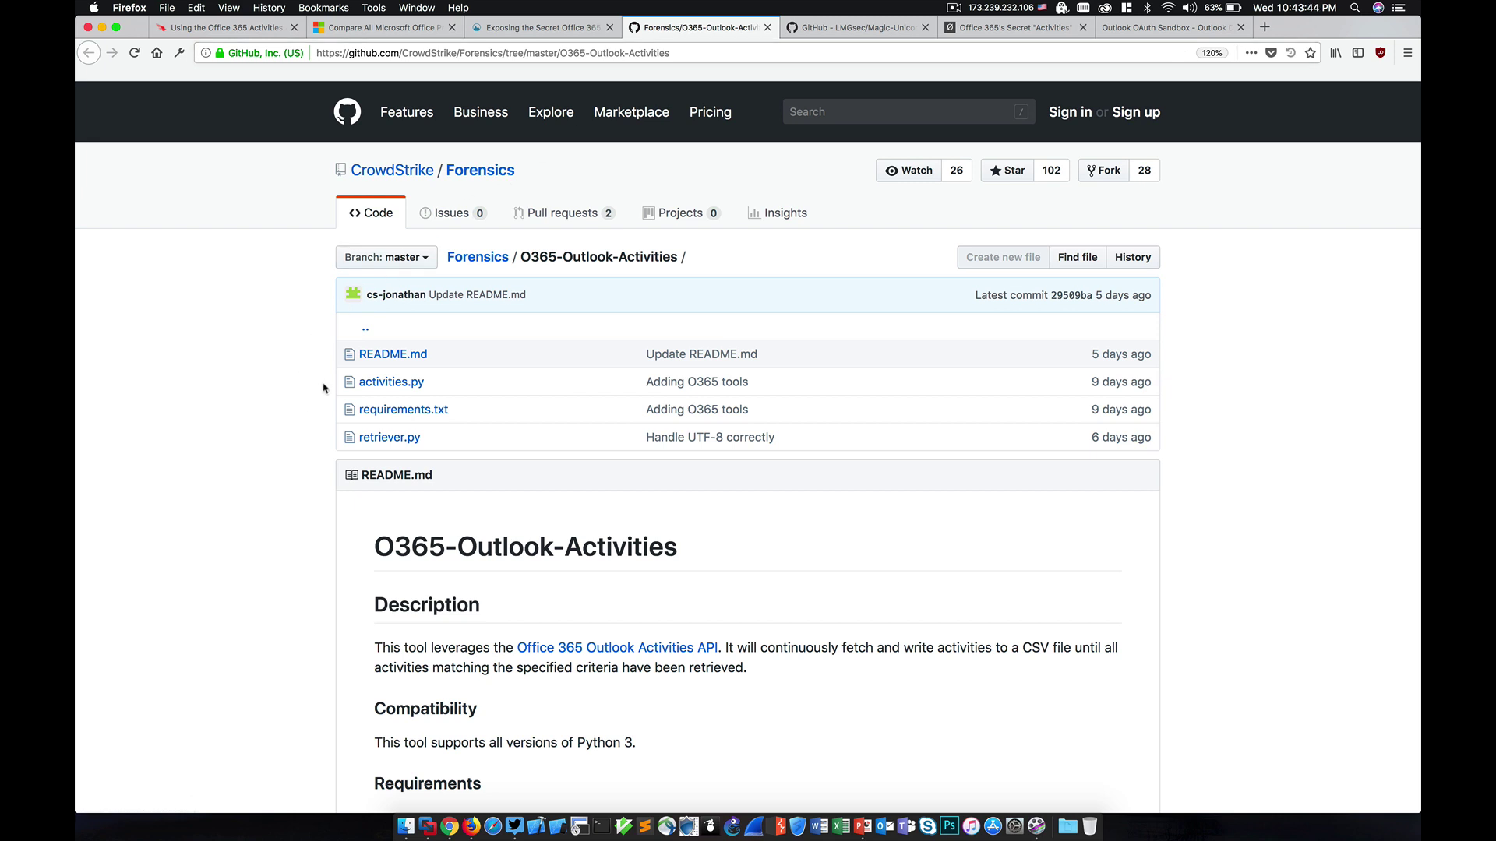
scroll(298, 465, down, 5)
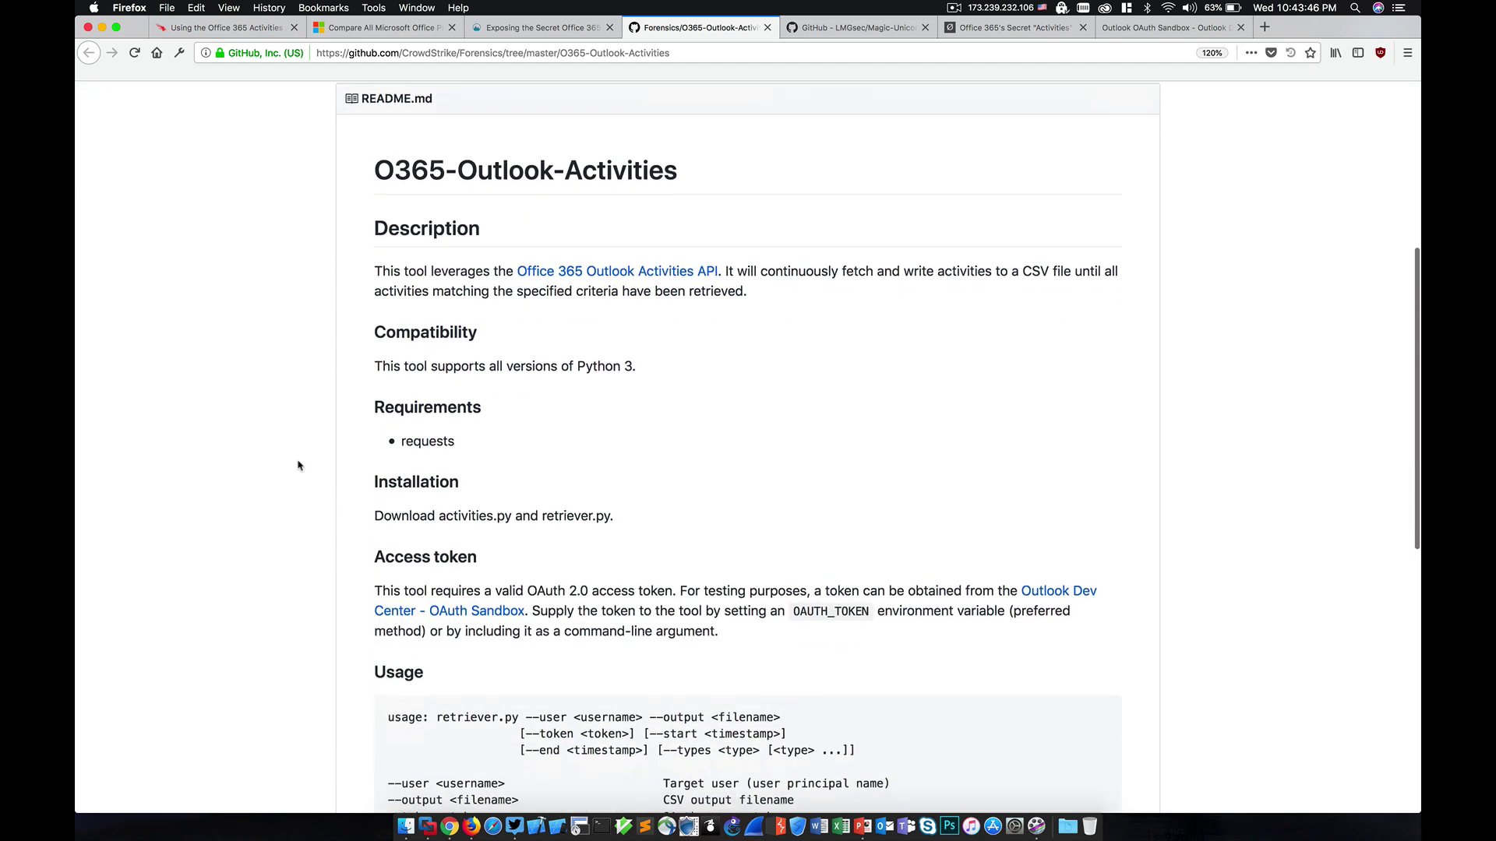
scroll(297, 465, down, 4)
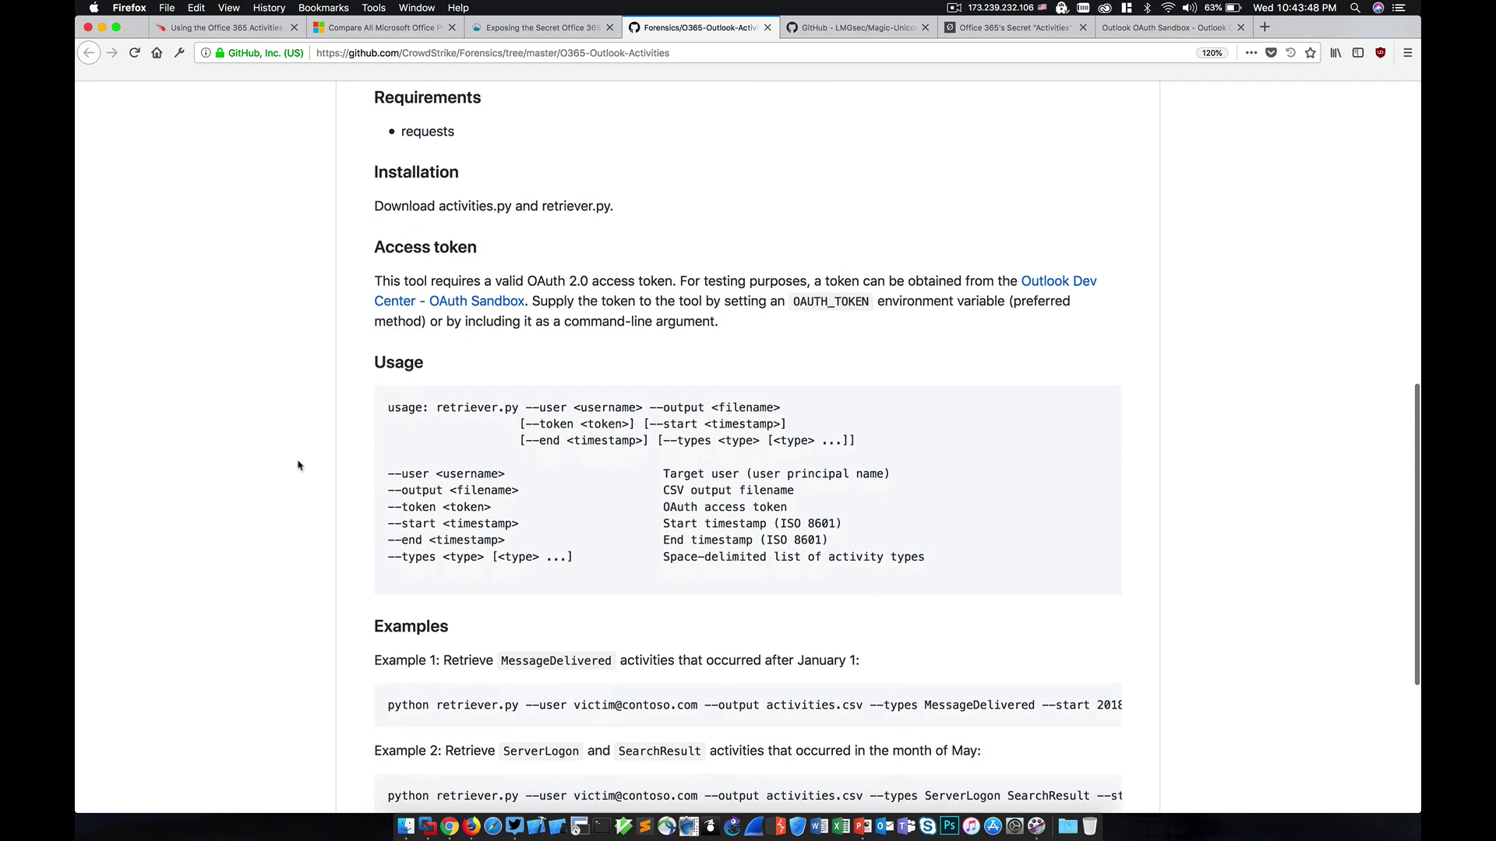
scroll(298, 465, down, 2)
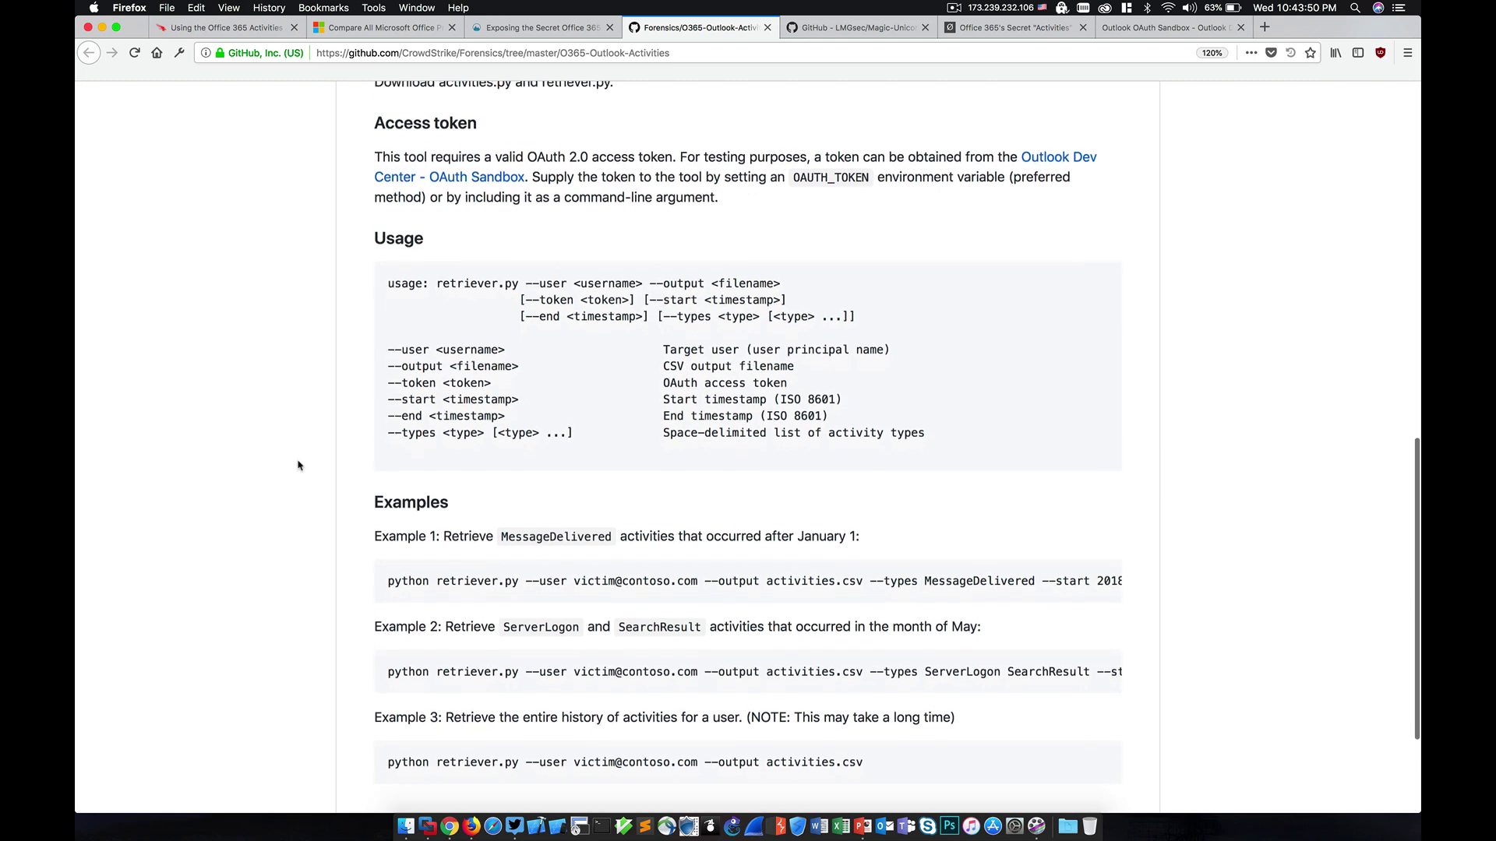
scroll(298, 465, down, 2)
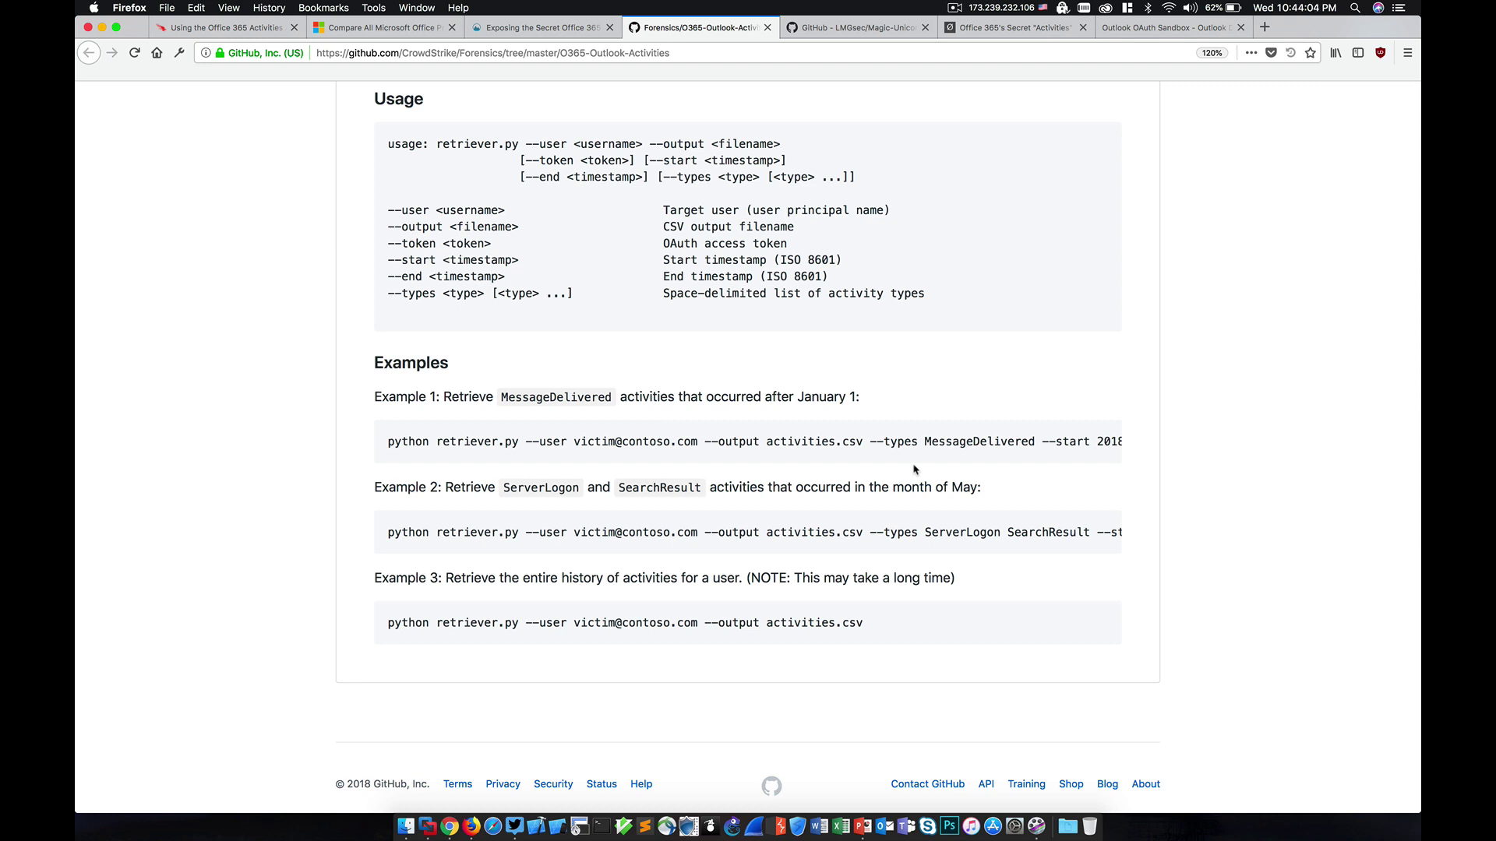
scroll(915, 469, down, 1)
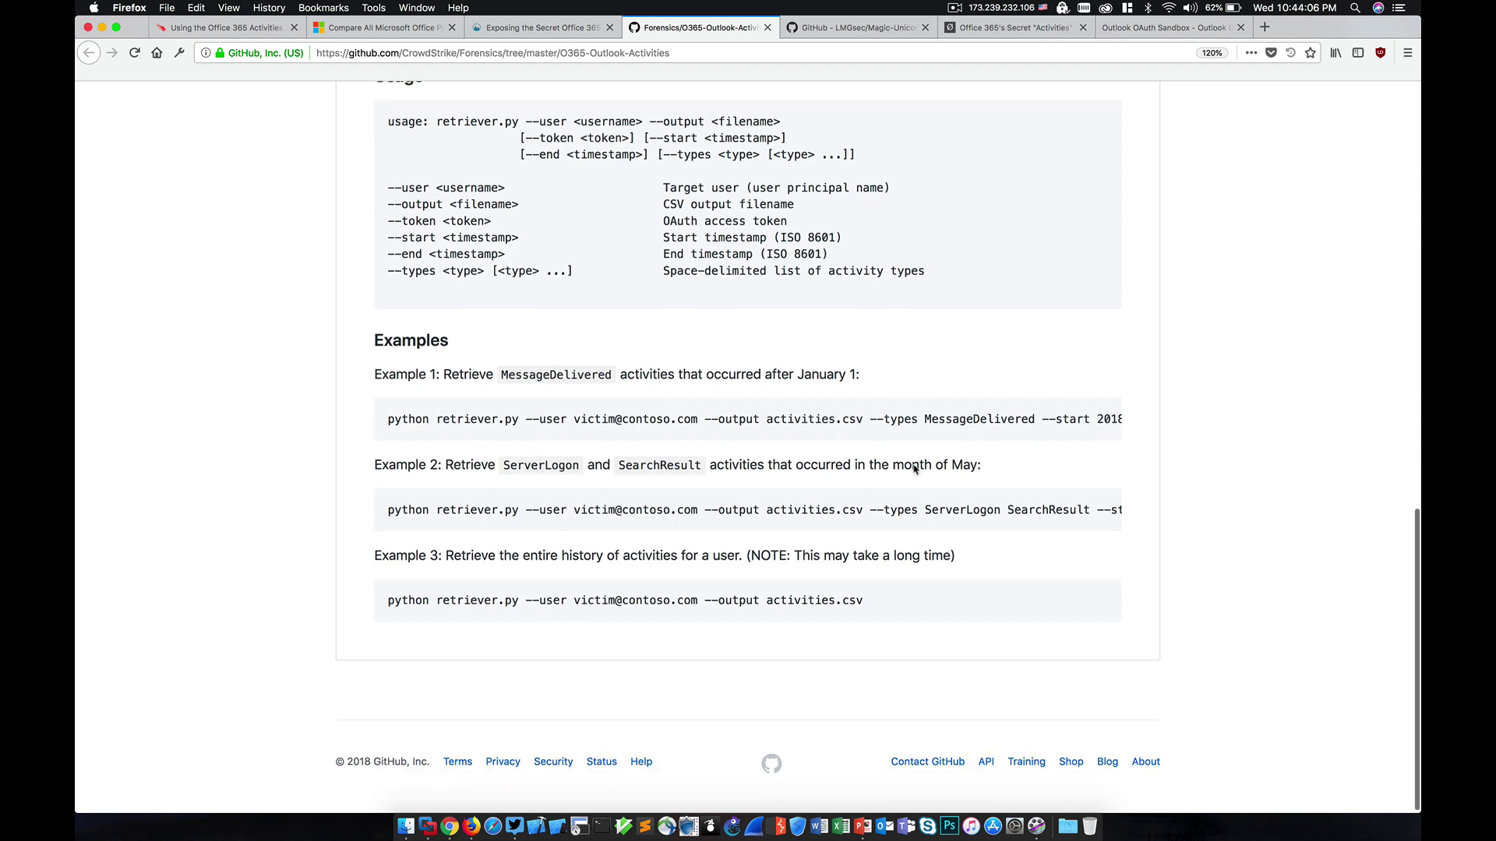
scroll(1037, 432, right, 1)
scroll(1037, 432, right, 3)
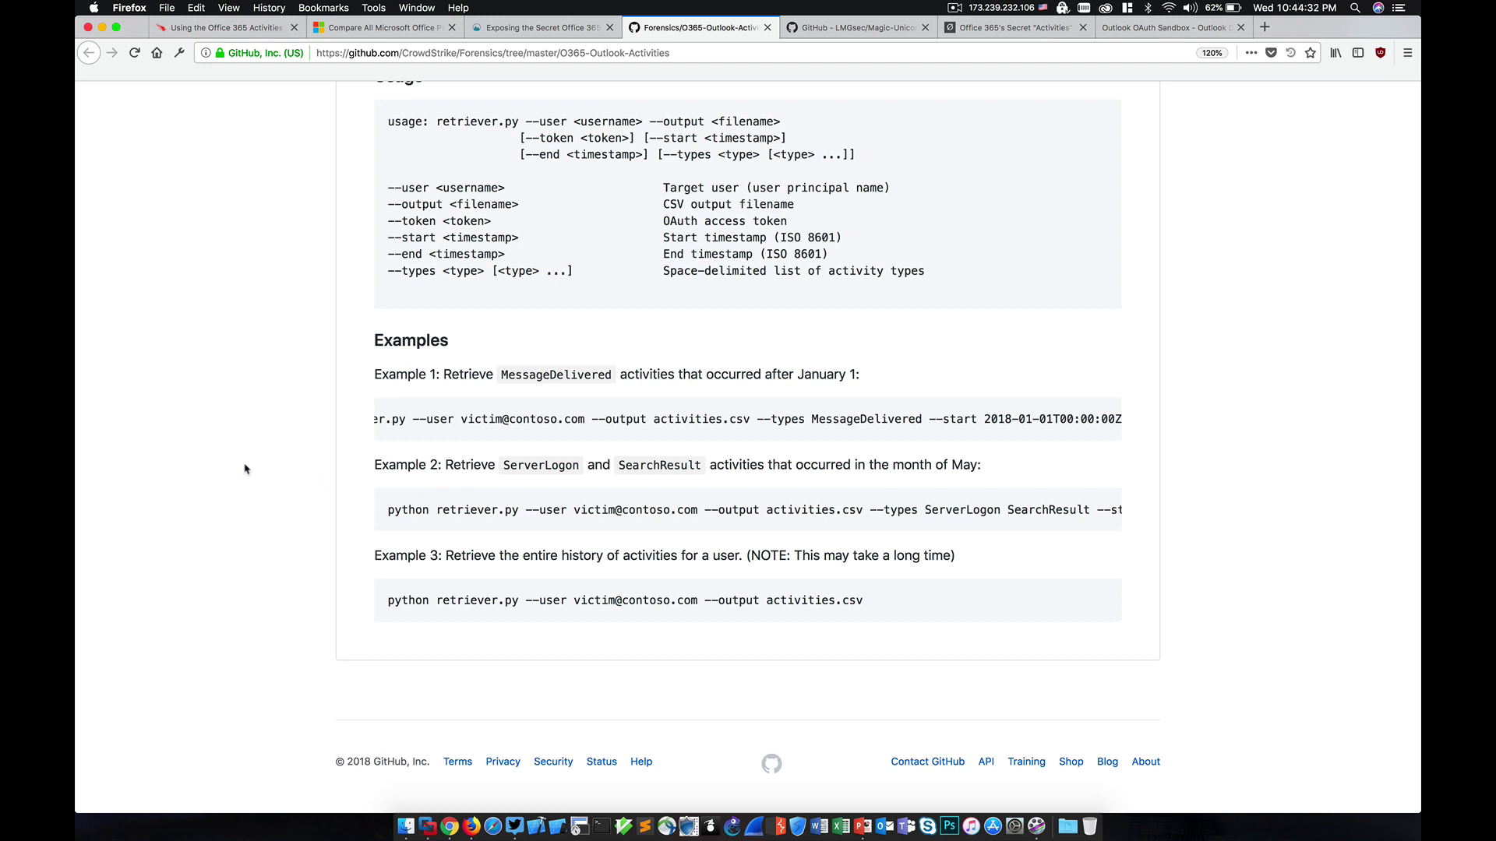
key(Home)
Step: Look inside Magic-Unicorn-Tool's CrowdStrike-Retriever-Scripts folder, then return to the repository README
click(857, 27)
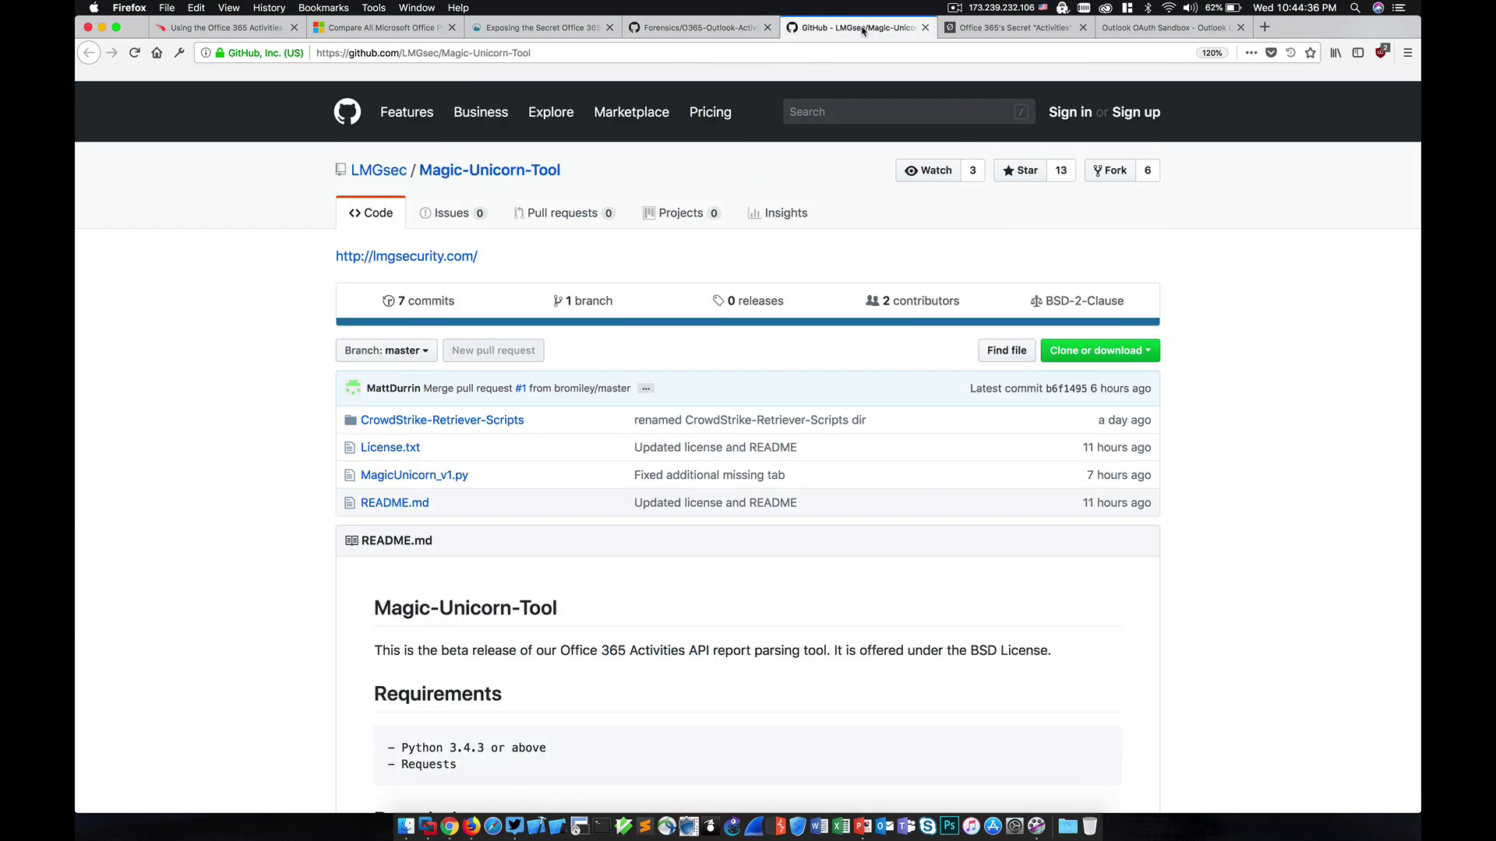
scroll(215, 470, down, 2)
scroll(215, 469, down, 1)
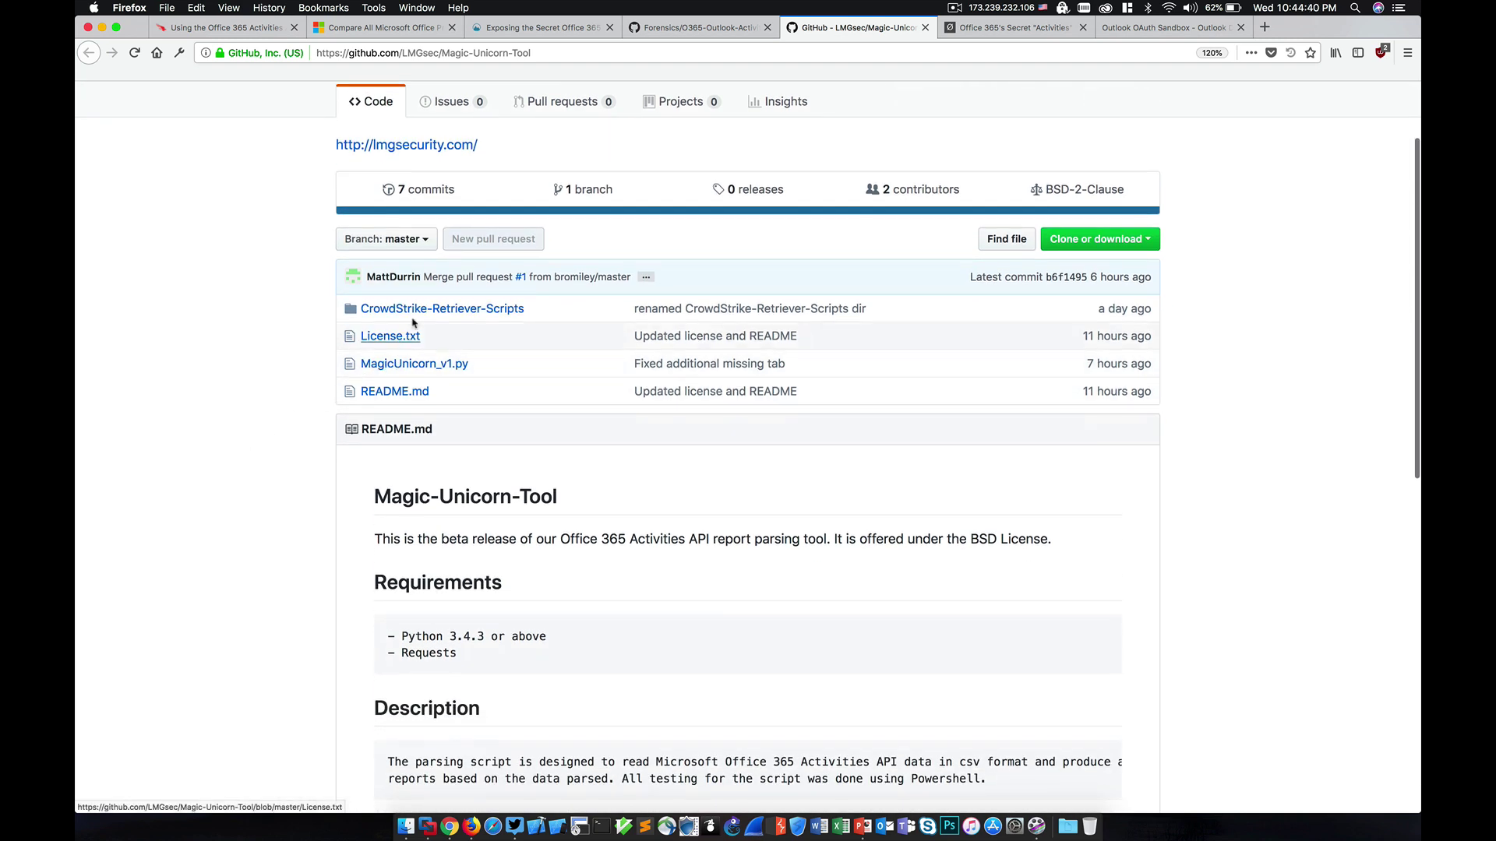
click(466, 312)
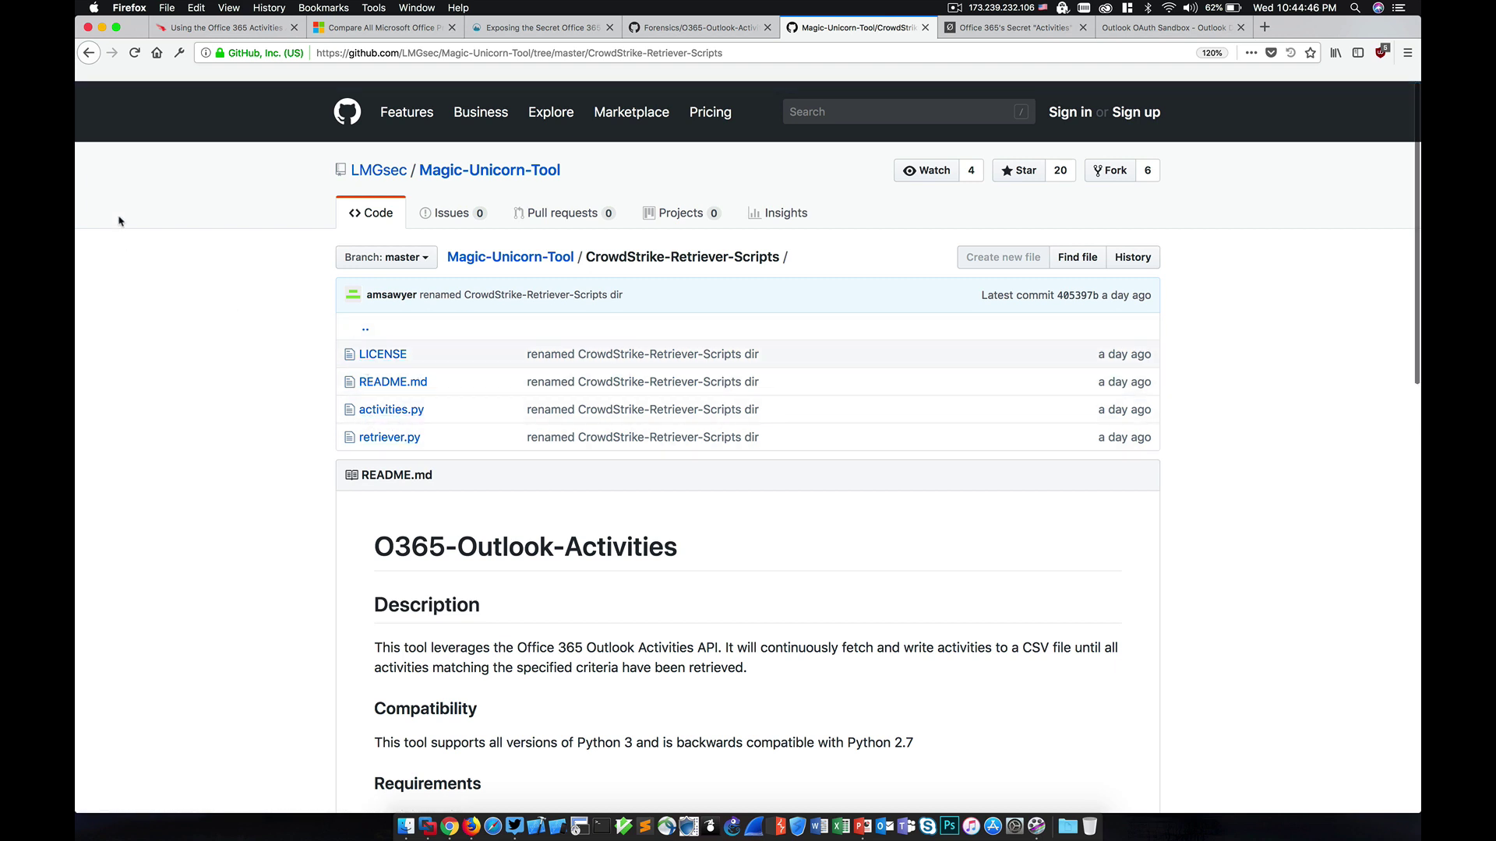
click(87, 53)
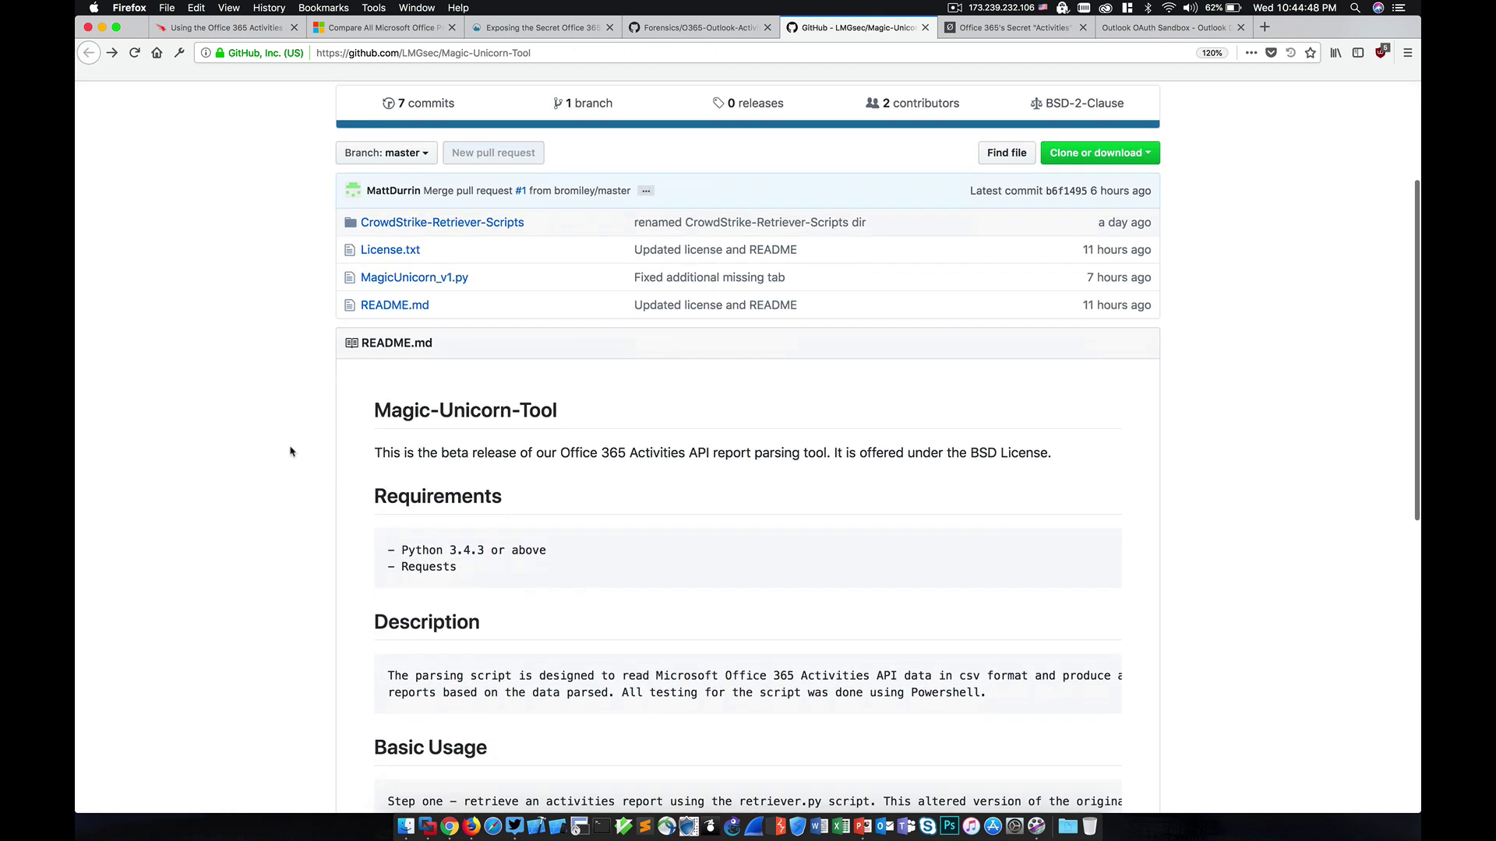
scroll(291, 451, down, 5)
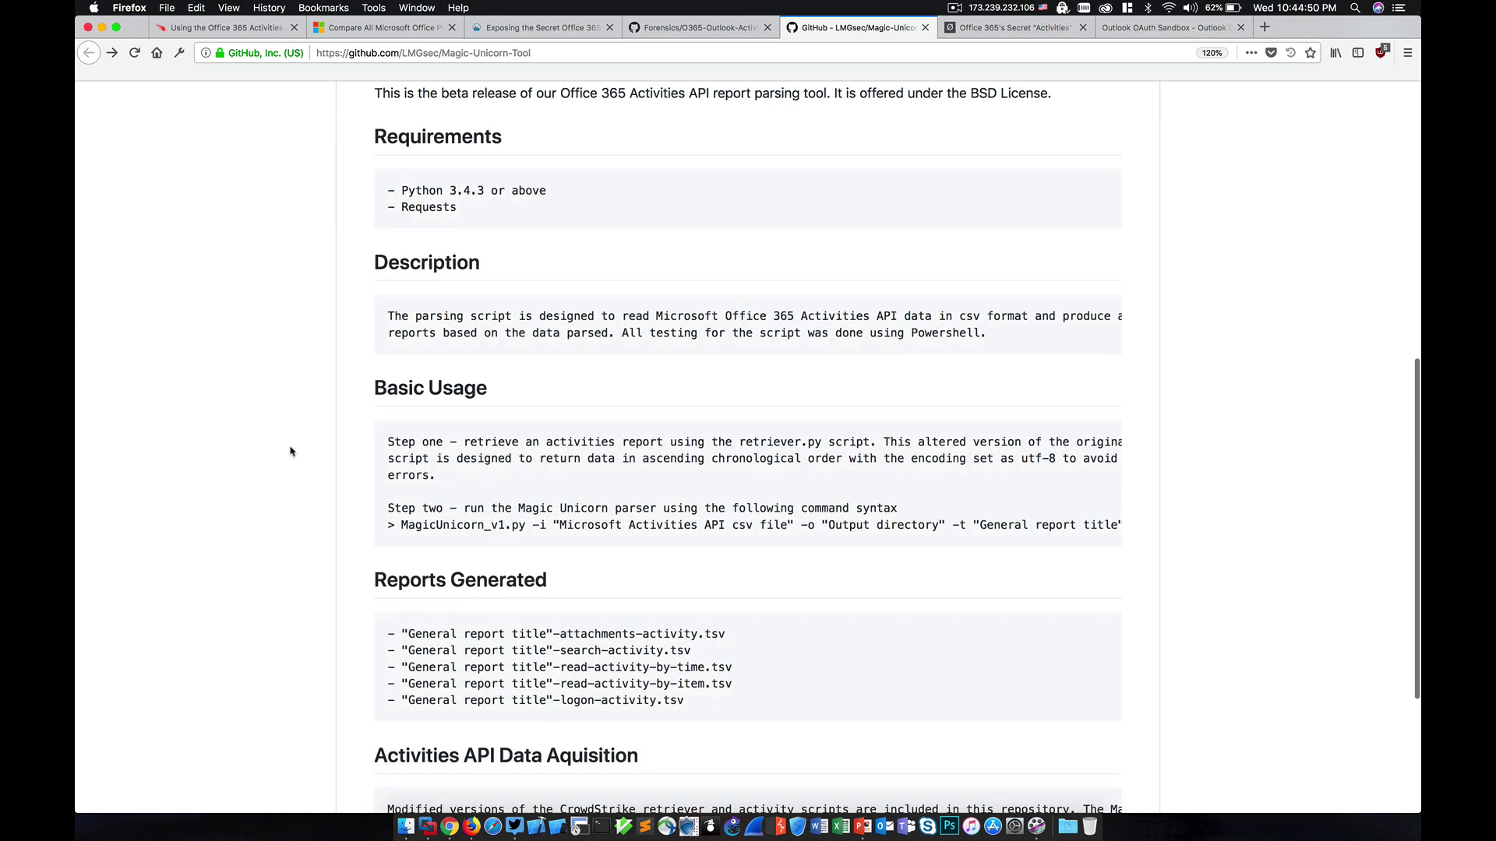
scroll(290, 451, up, 8)
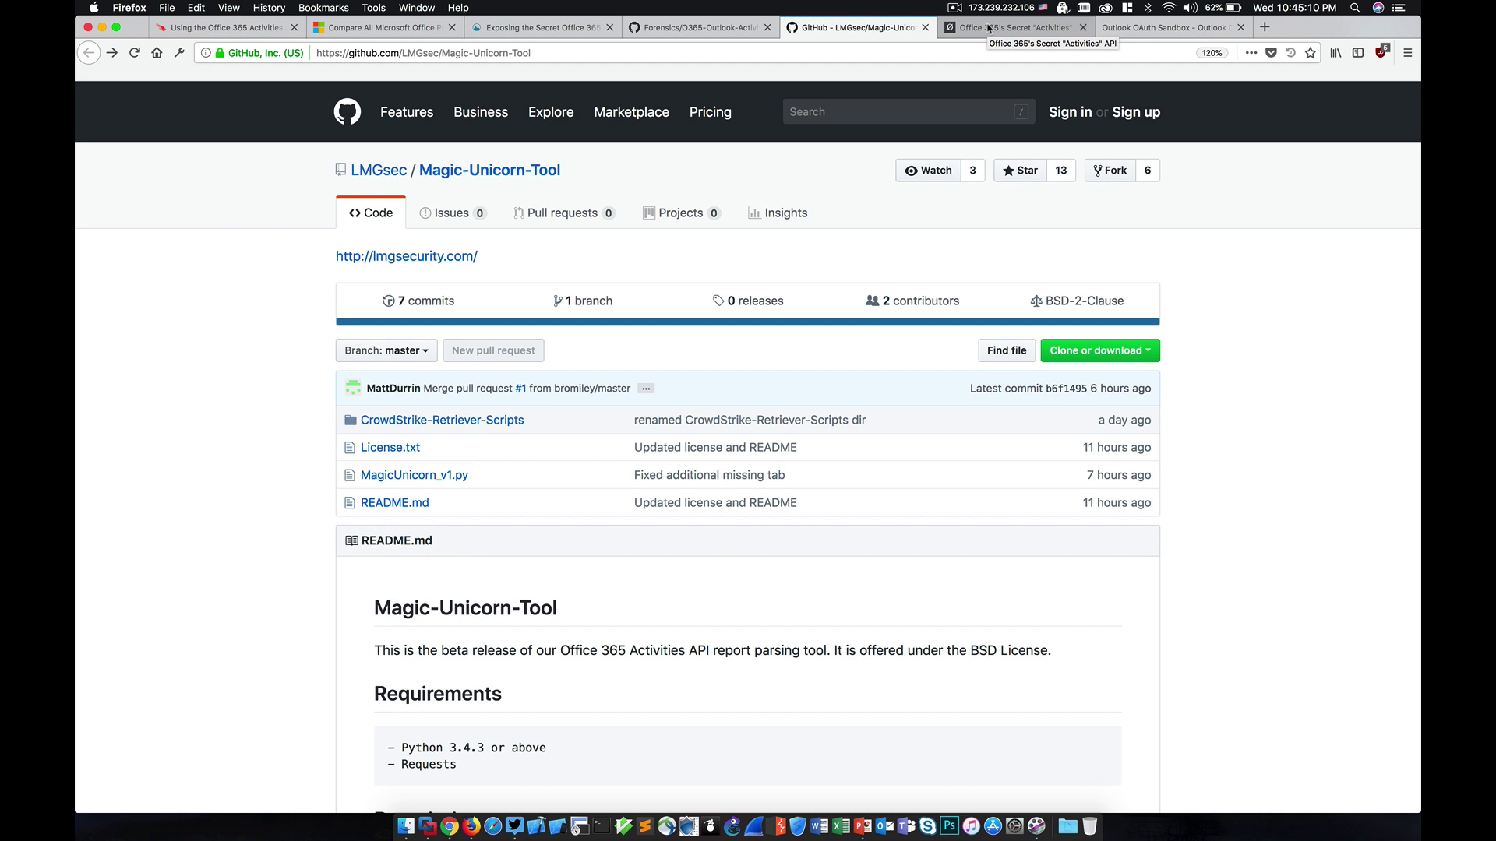
Step: Glance at the Office 365 secret Activities article, then select the GitHub repository's URL
click(987, 29)
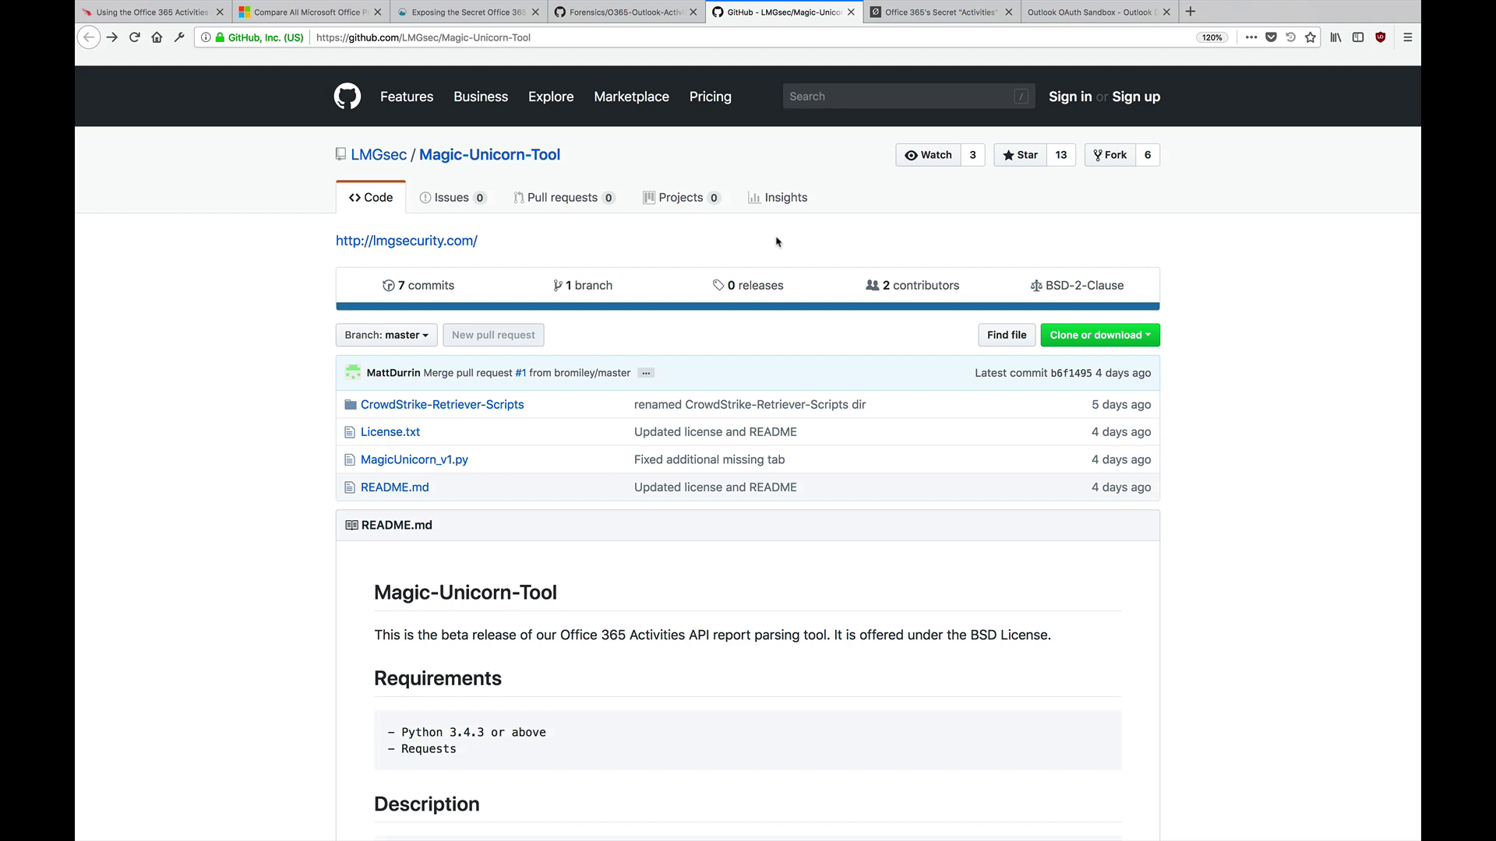
click(576, 37)
key(ctrl+c)
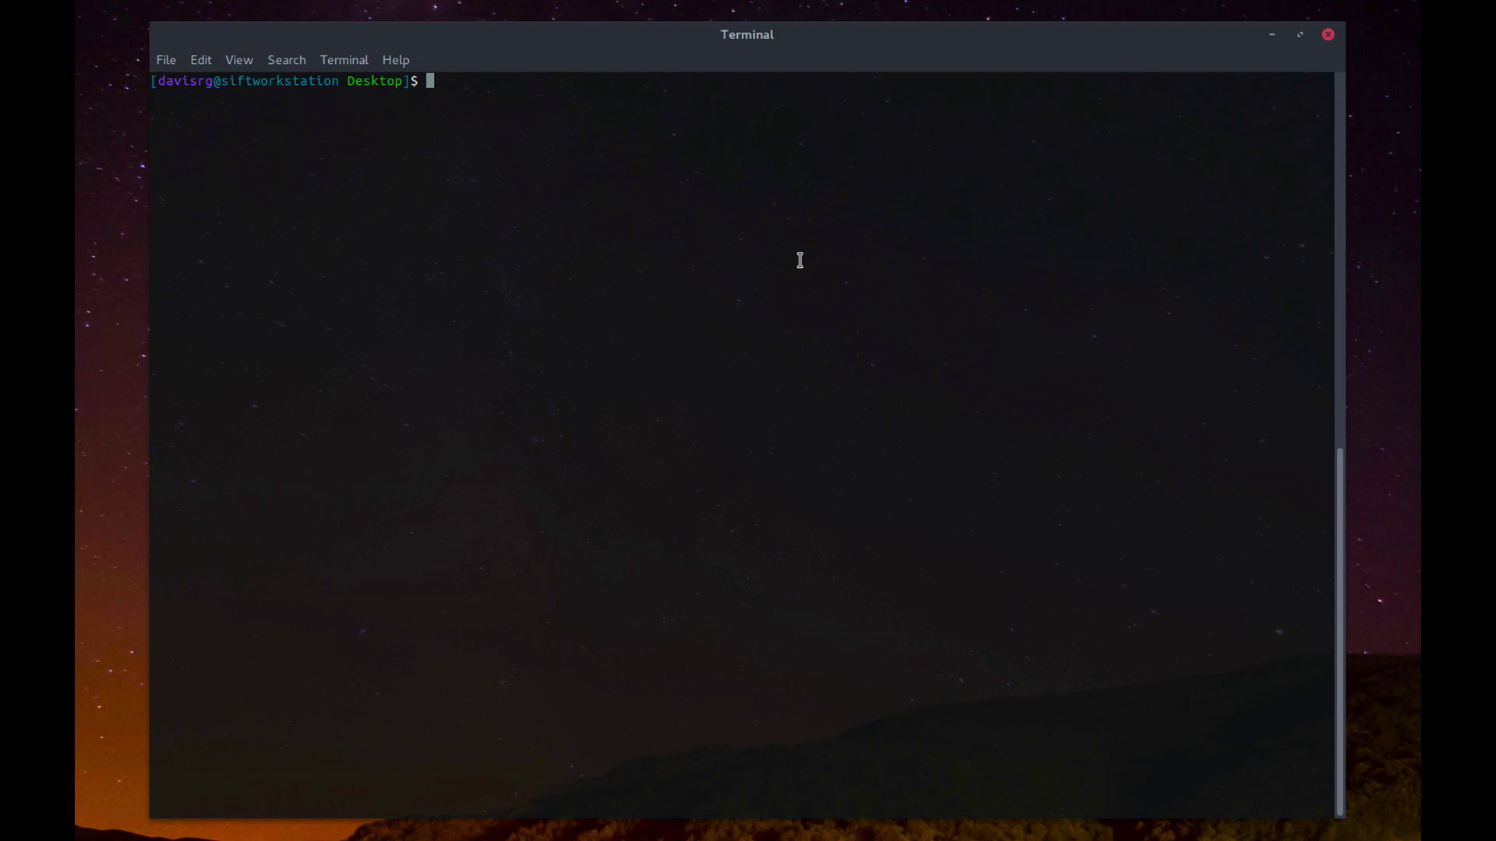
Step: Clone the Magic-Unicorn-Tool repository with git clone and the pasted URL
text(git clone)
right_click(800, 262)
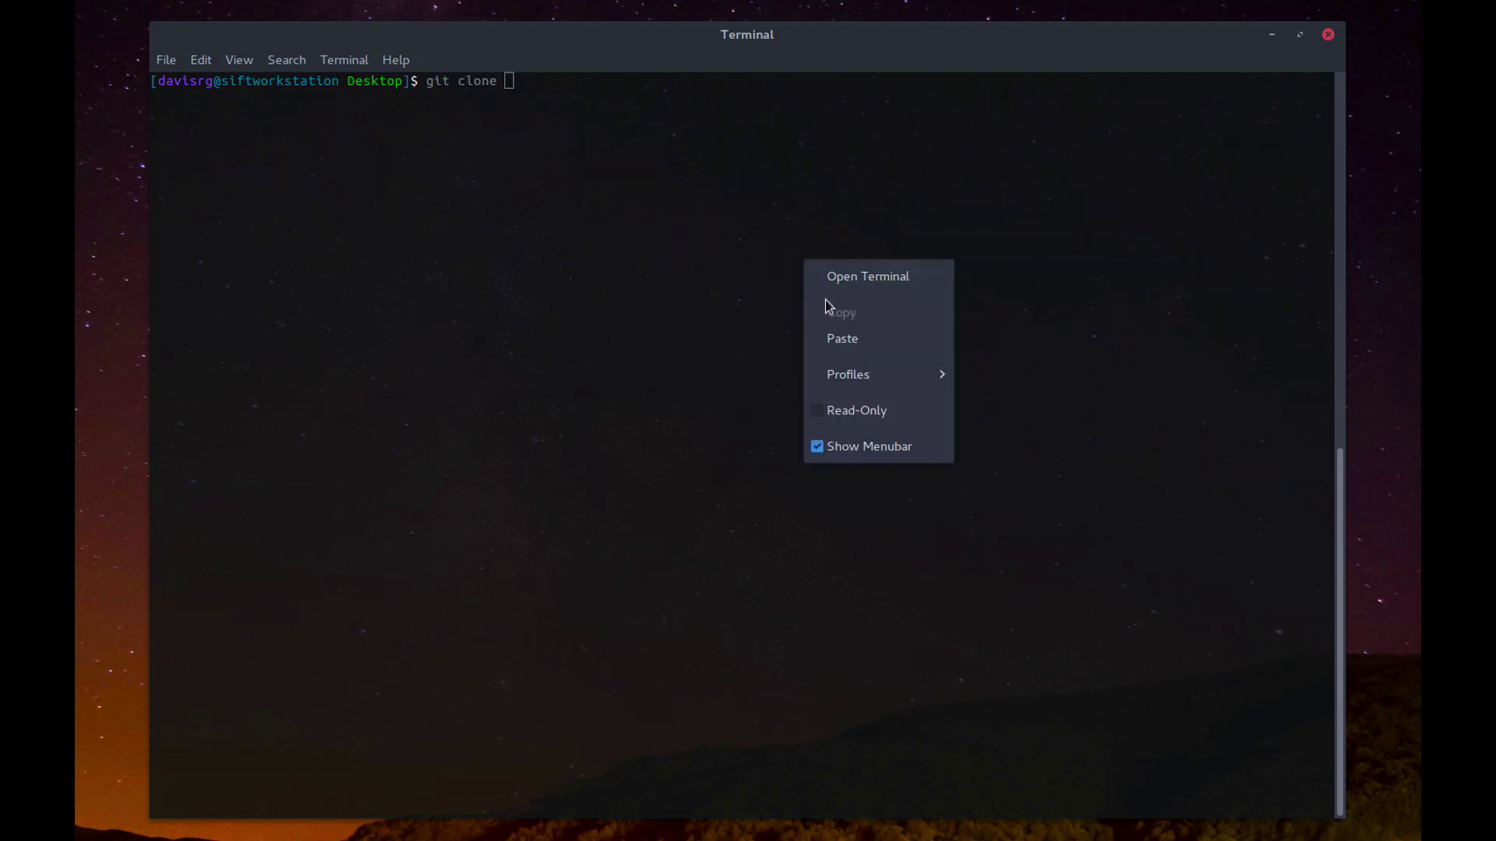
click(838, 338)
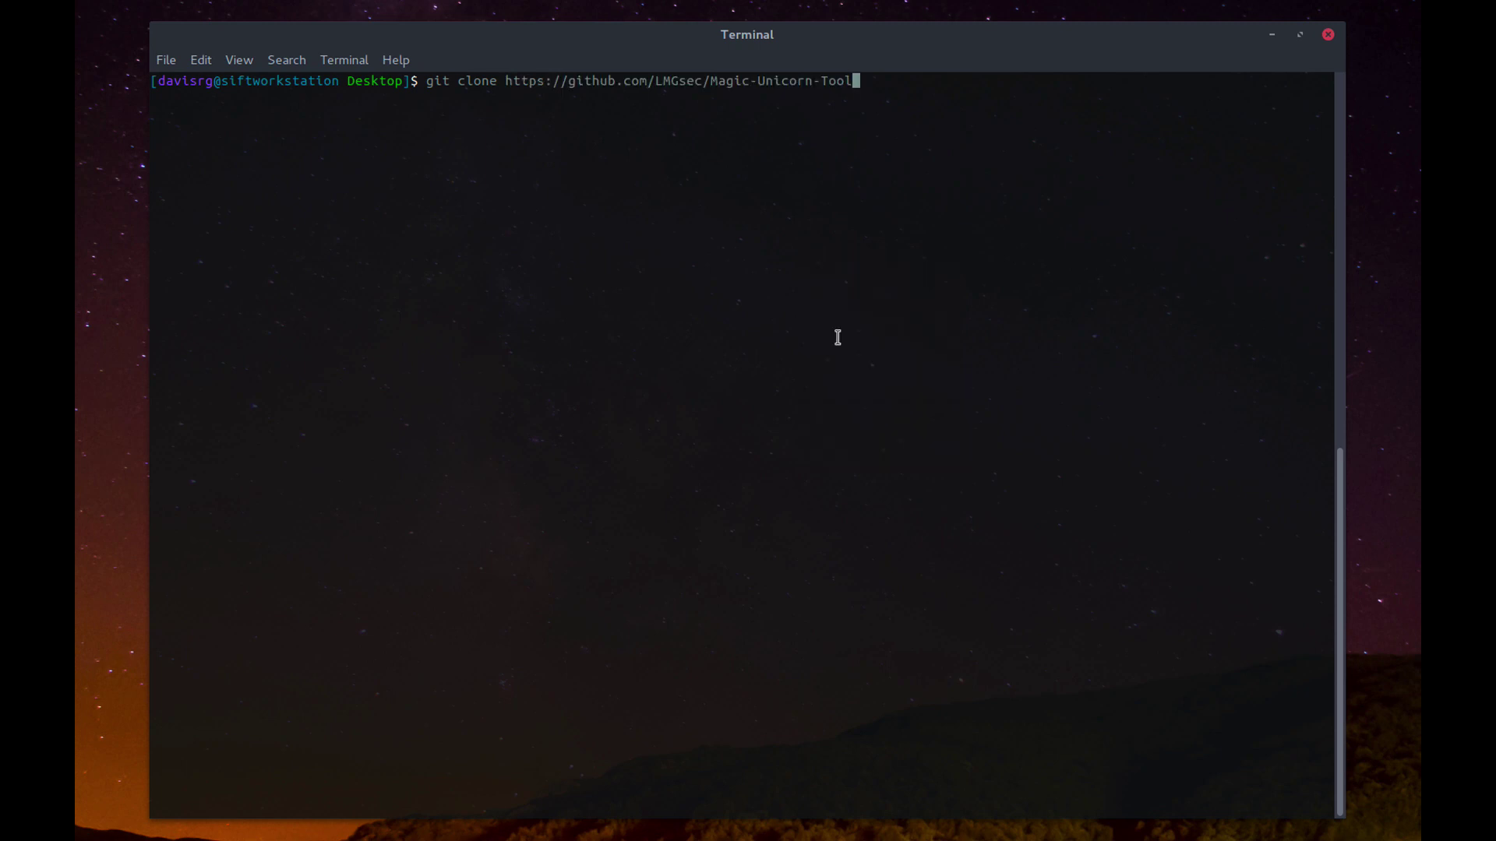
key(Return)
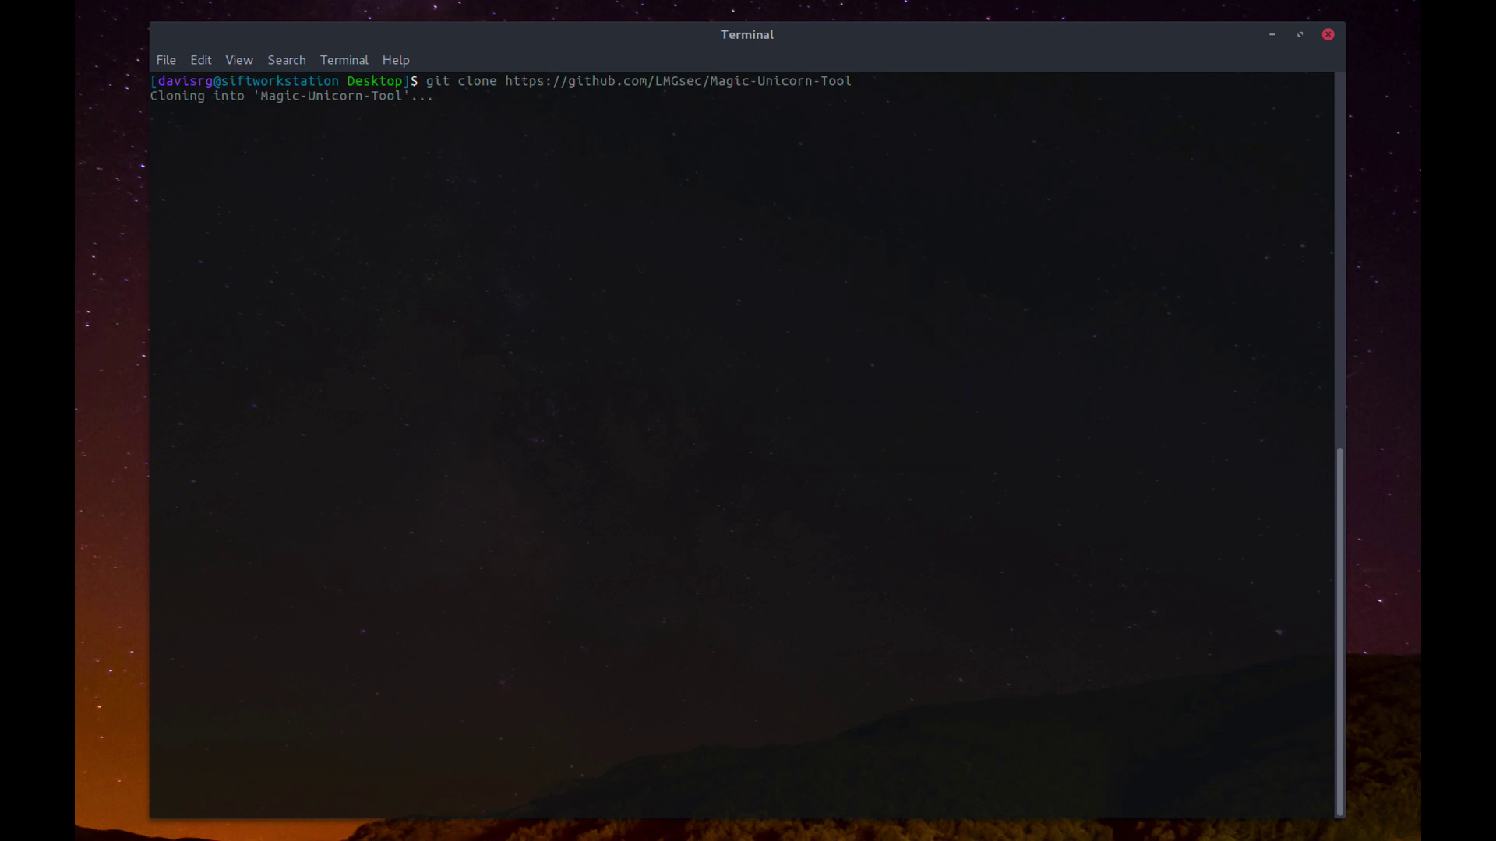
key(Return)
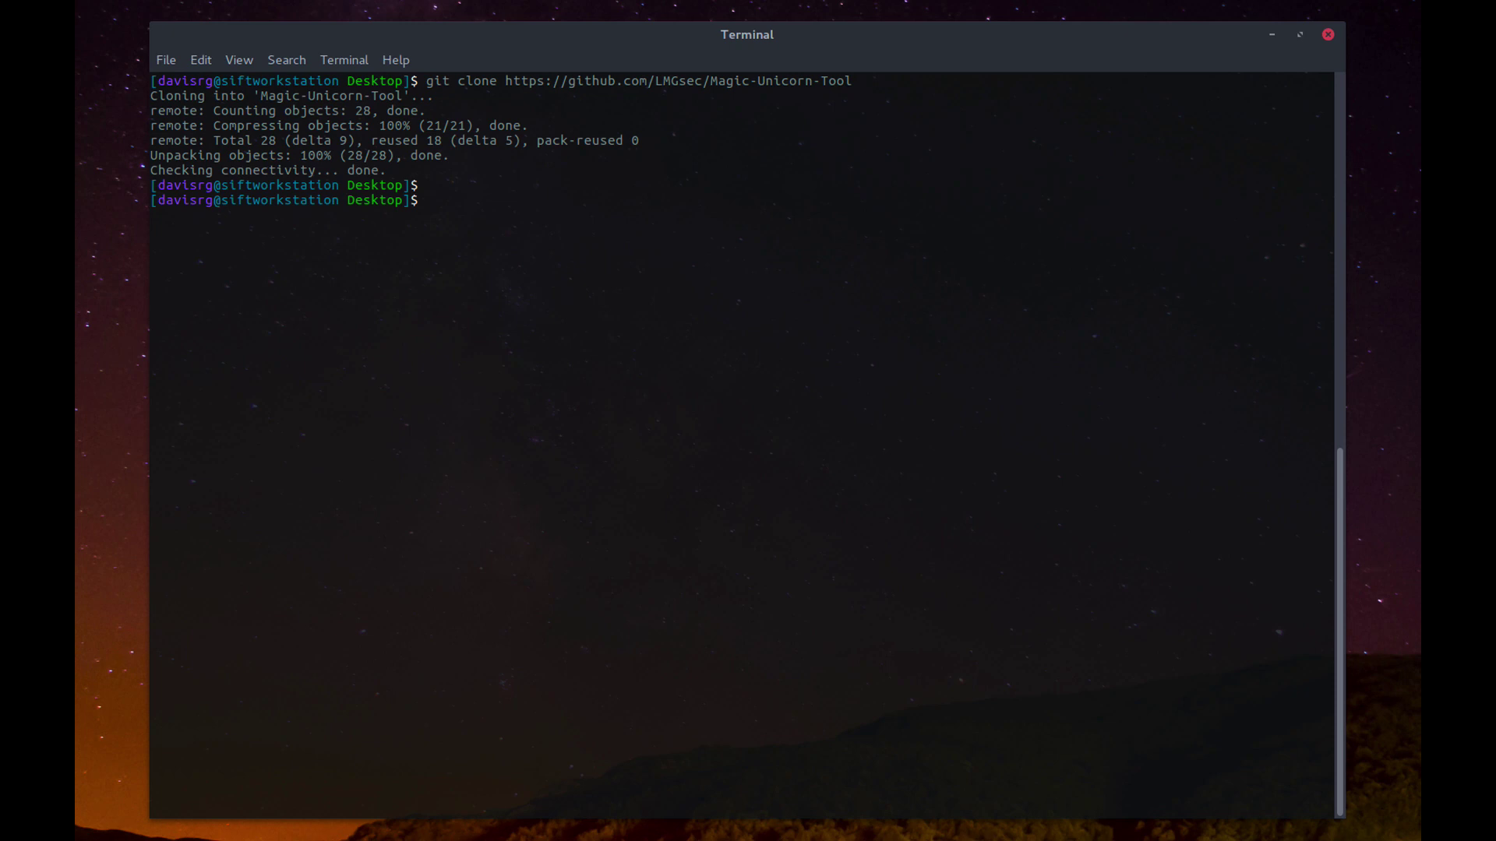
Step: Move into Magic-Unicorn-Tool/CrowdStrike-Retriever-Scripts and list the files with ll
text(cd Magic-Unicorn-Tool/)
key(Return)
key(Return)
text(ll)
key(Return)
key(Return)
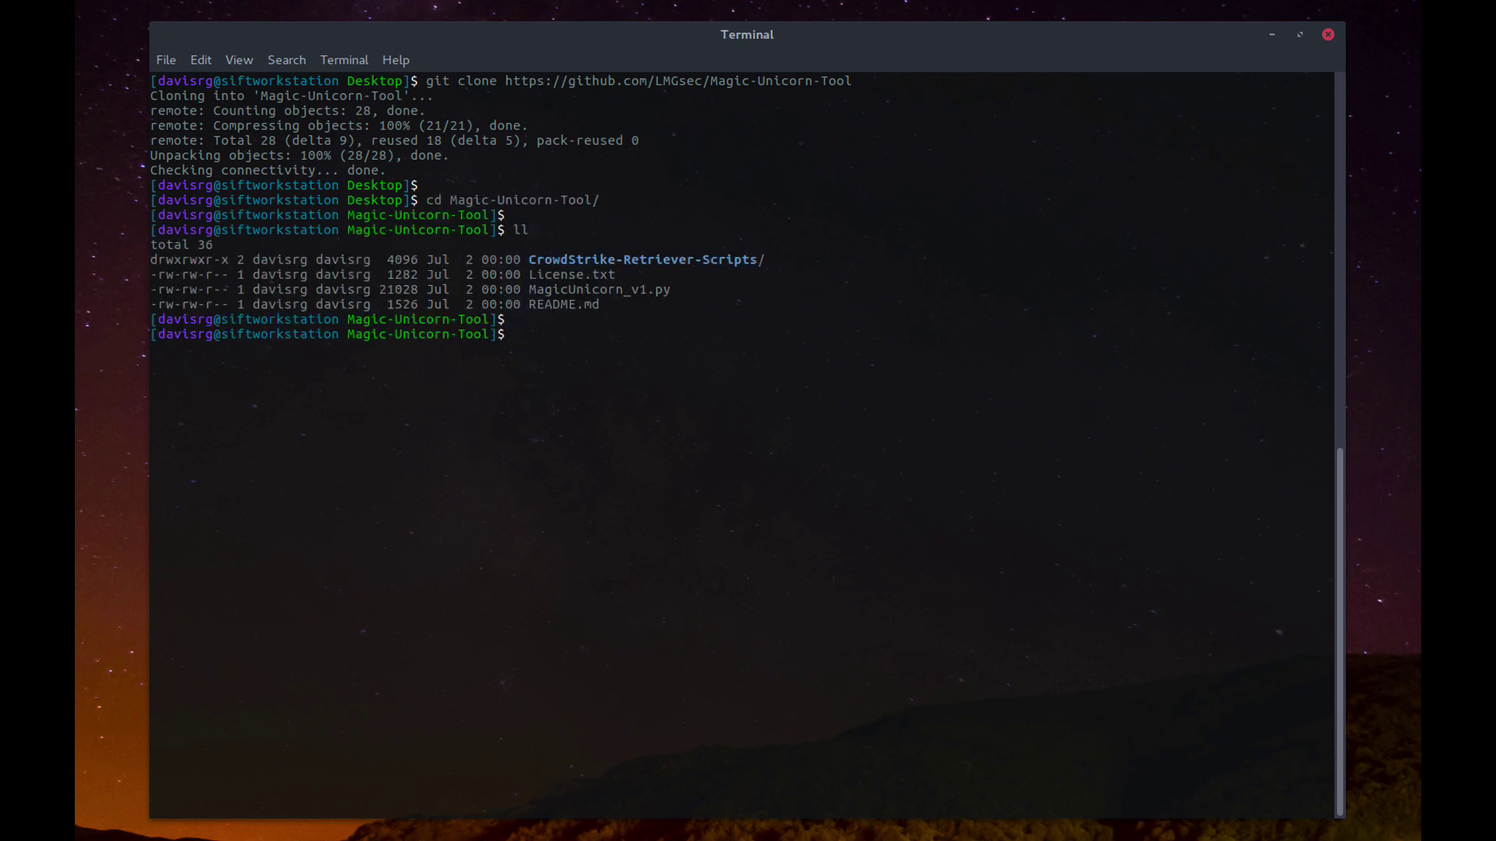
text(cd Cr)
key(Tab)
key(Return)
key(Return)
text(ll)
key(Return)
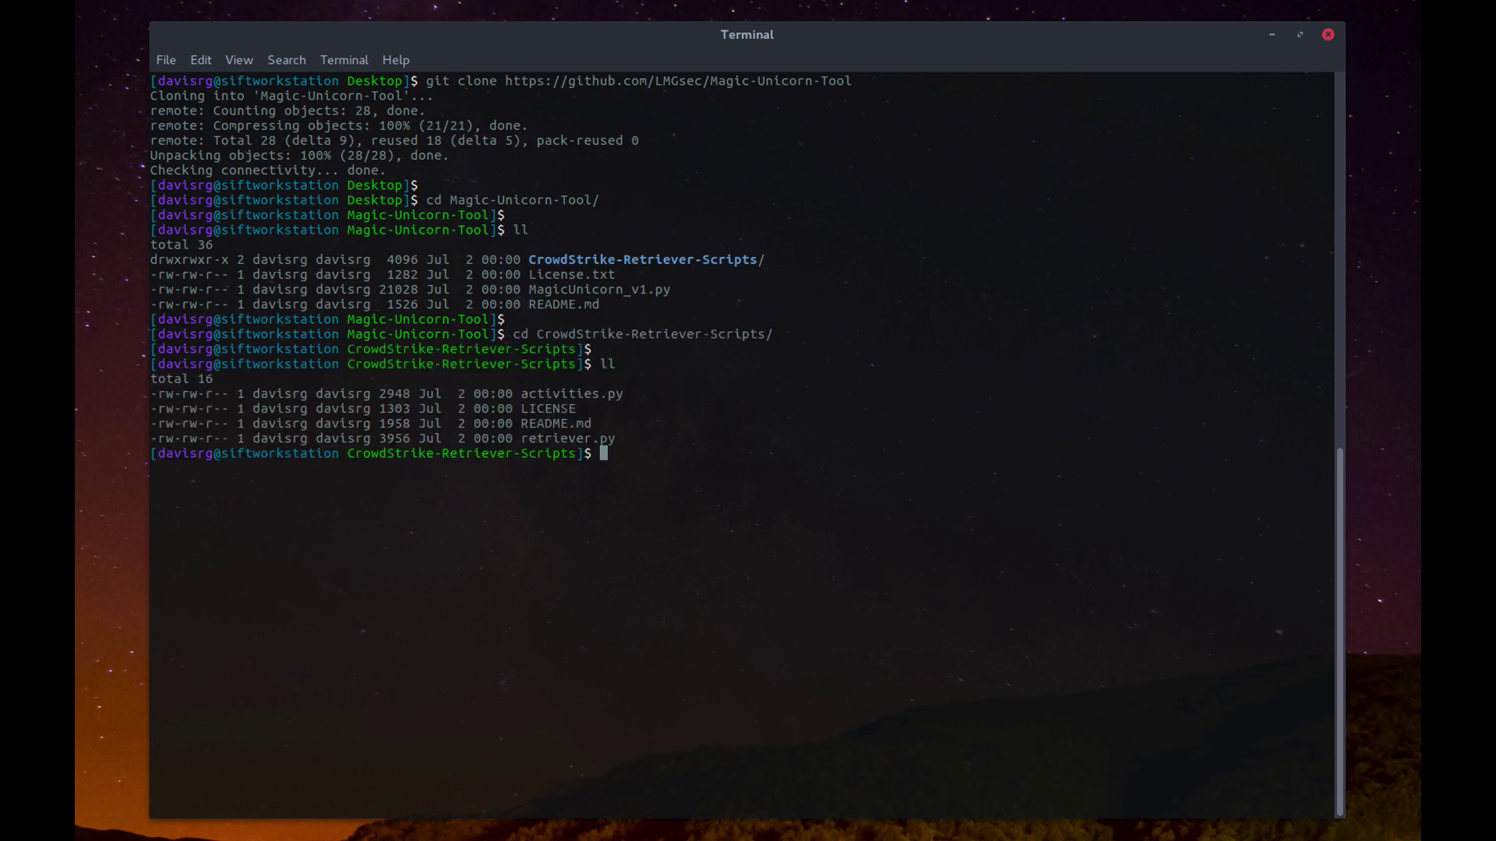
key(Return)
Step: Show the help for retriever.py with python3 retriever.py -h
text(python3 re)
key(Tab)
text(-h)
key(Return)
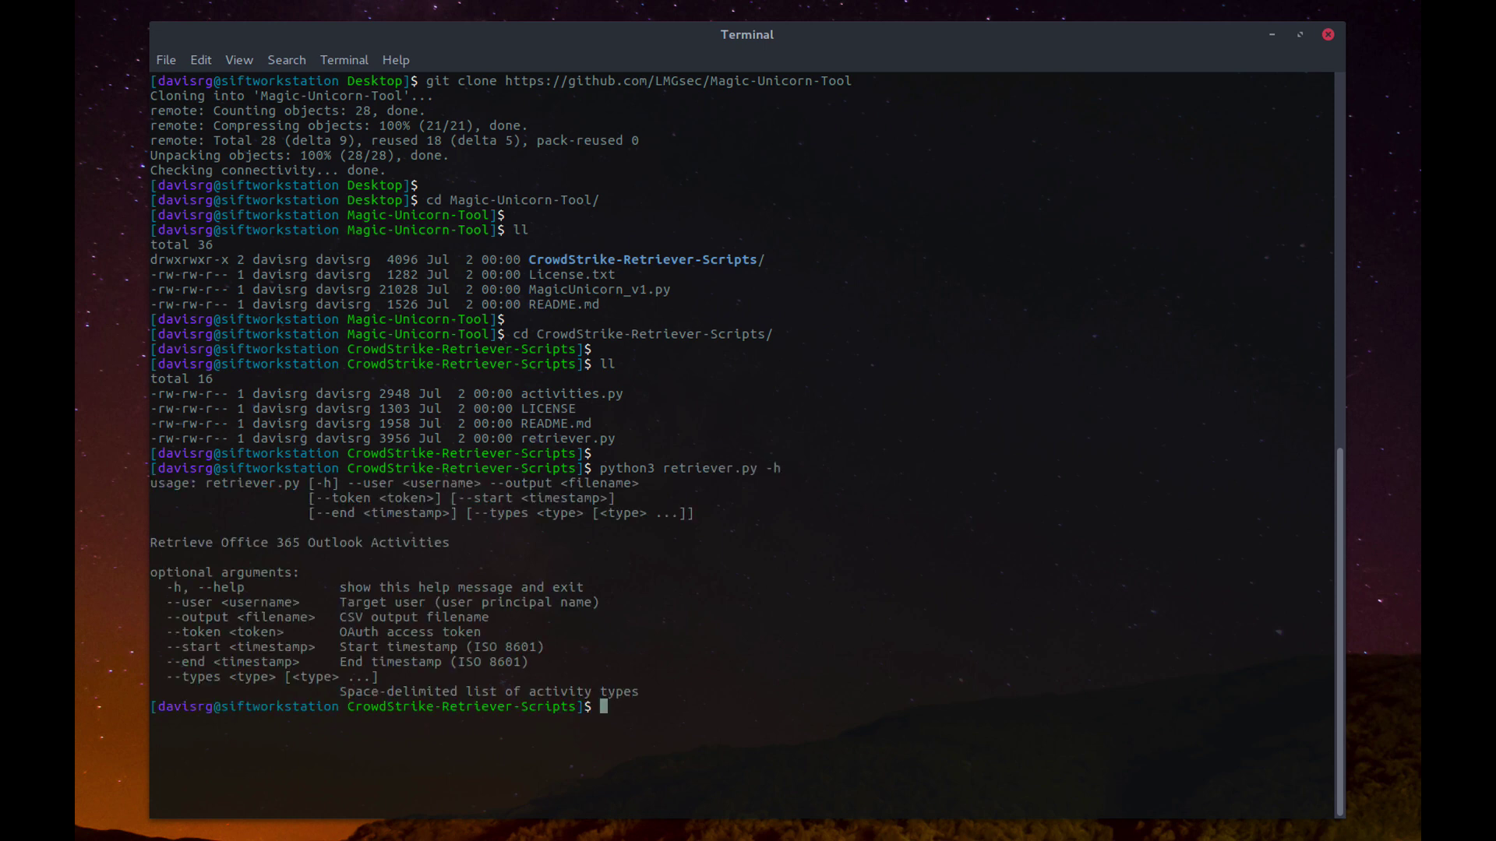
key(Return)
Step: Edit the command to use --user for the Outlook account, --output ~/Desktop/test and --token
key(Up)
key(BackSpace)
text(-user)
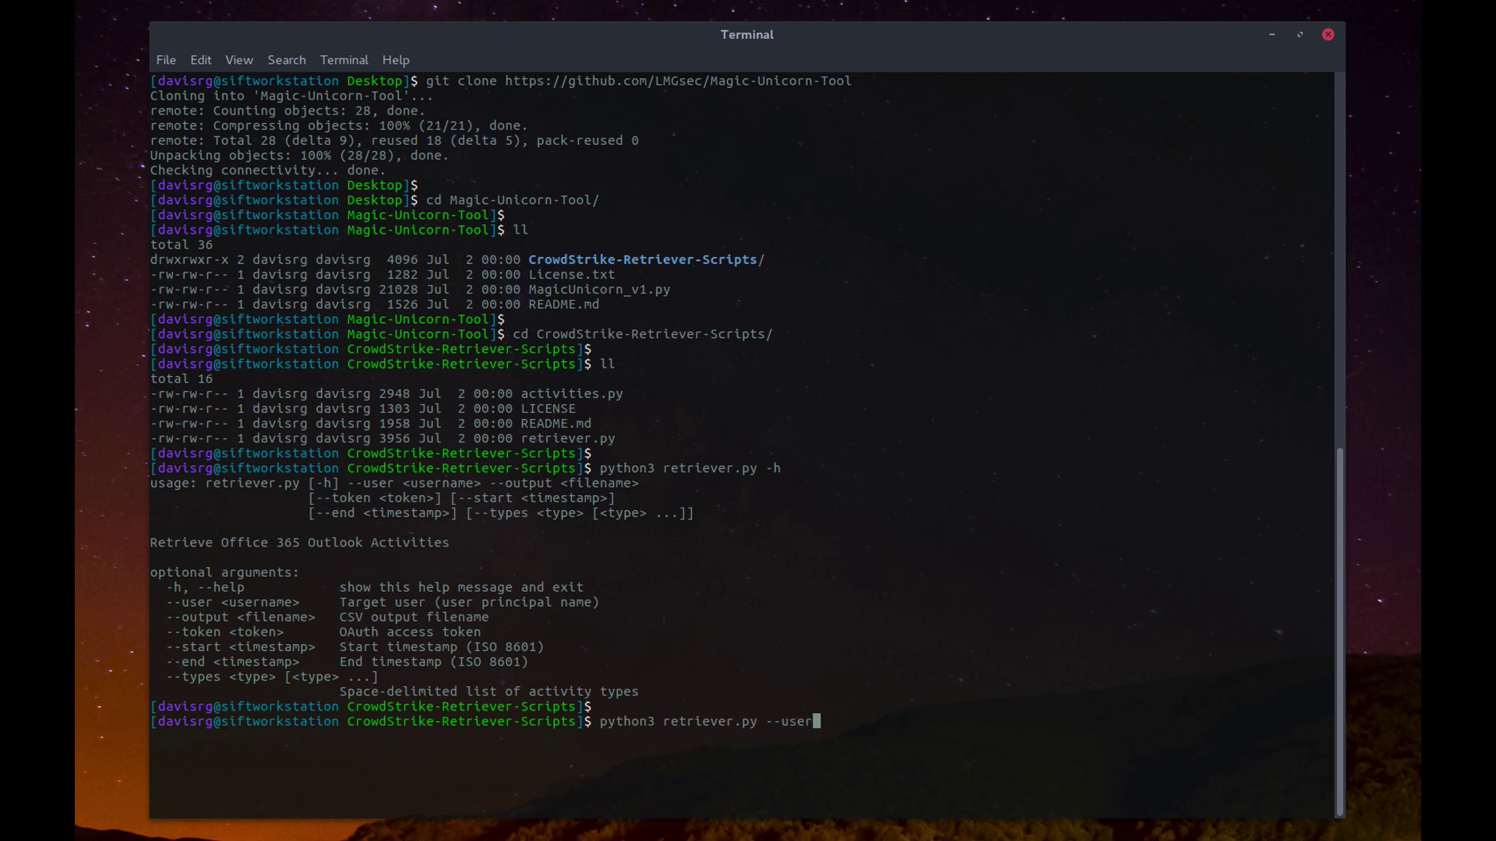
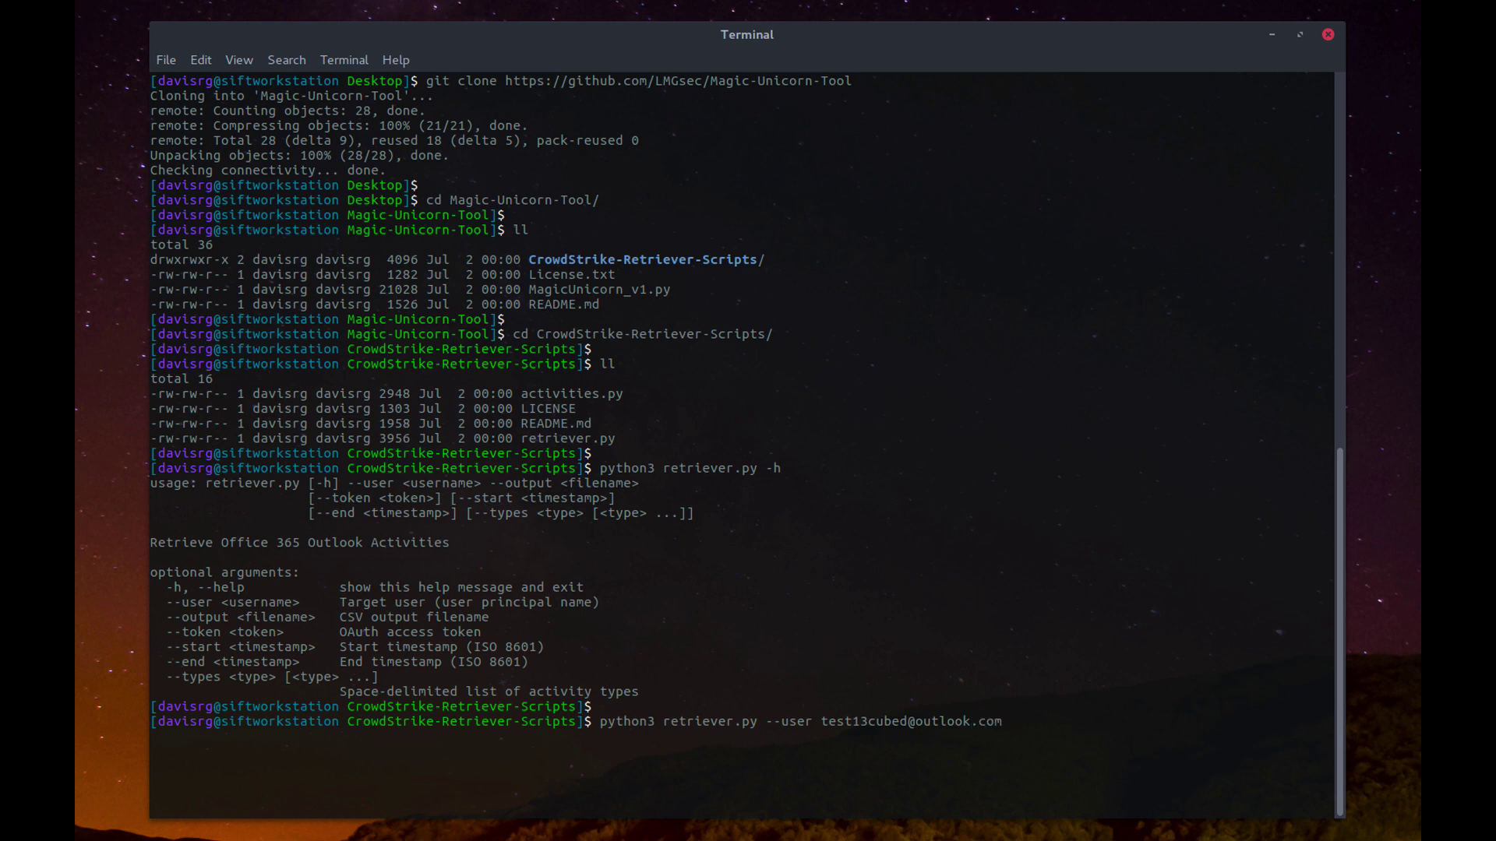
text( --output ~/Desktop/test --token)
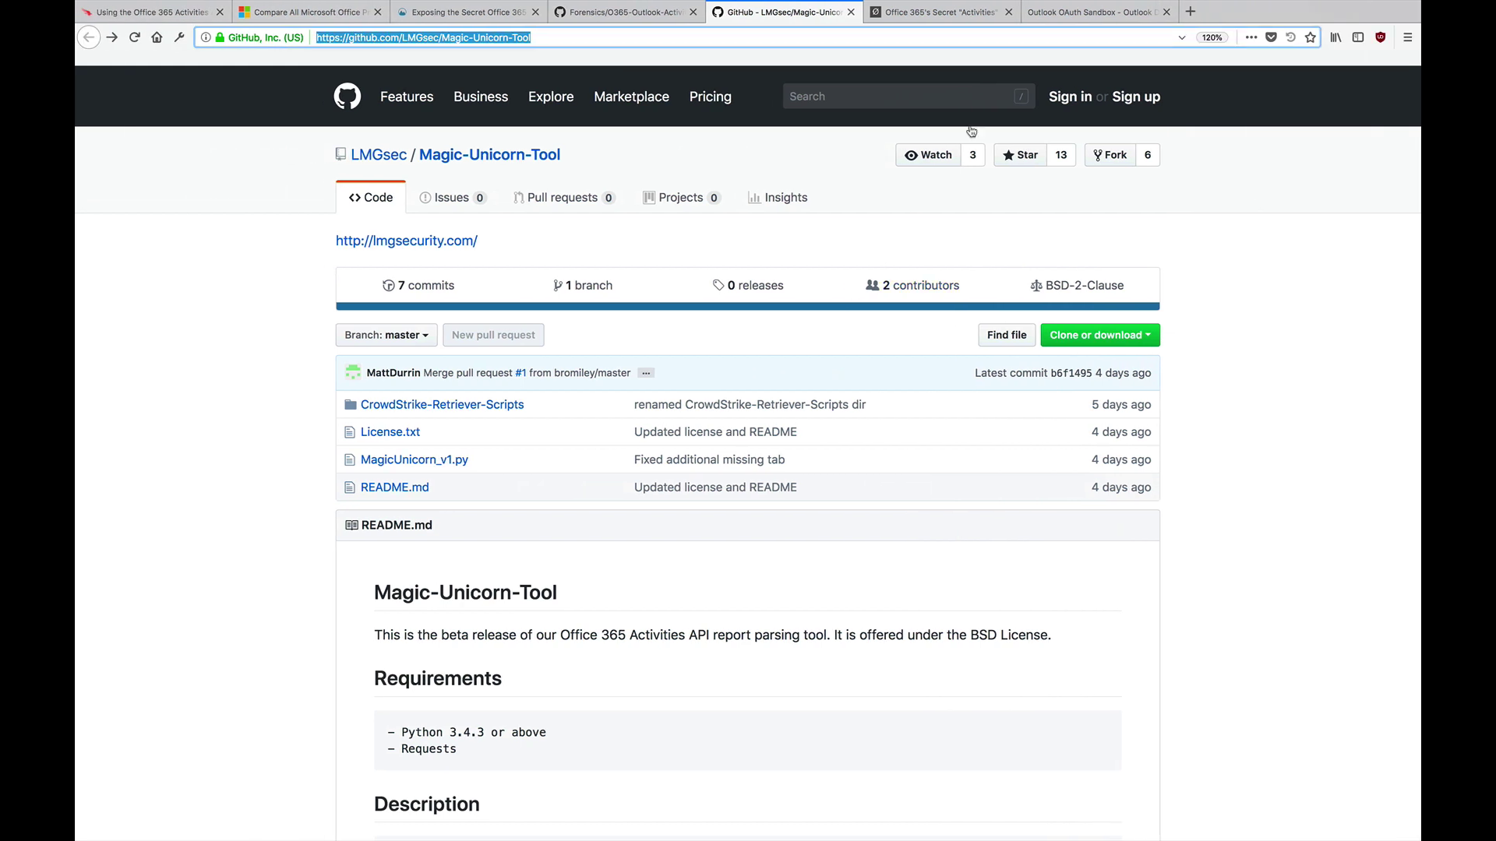
Step: Switch to the Outlook Dev Center OAuth Sandbox page
click(1043, 14)
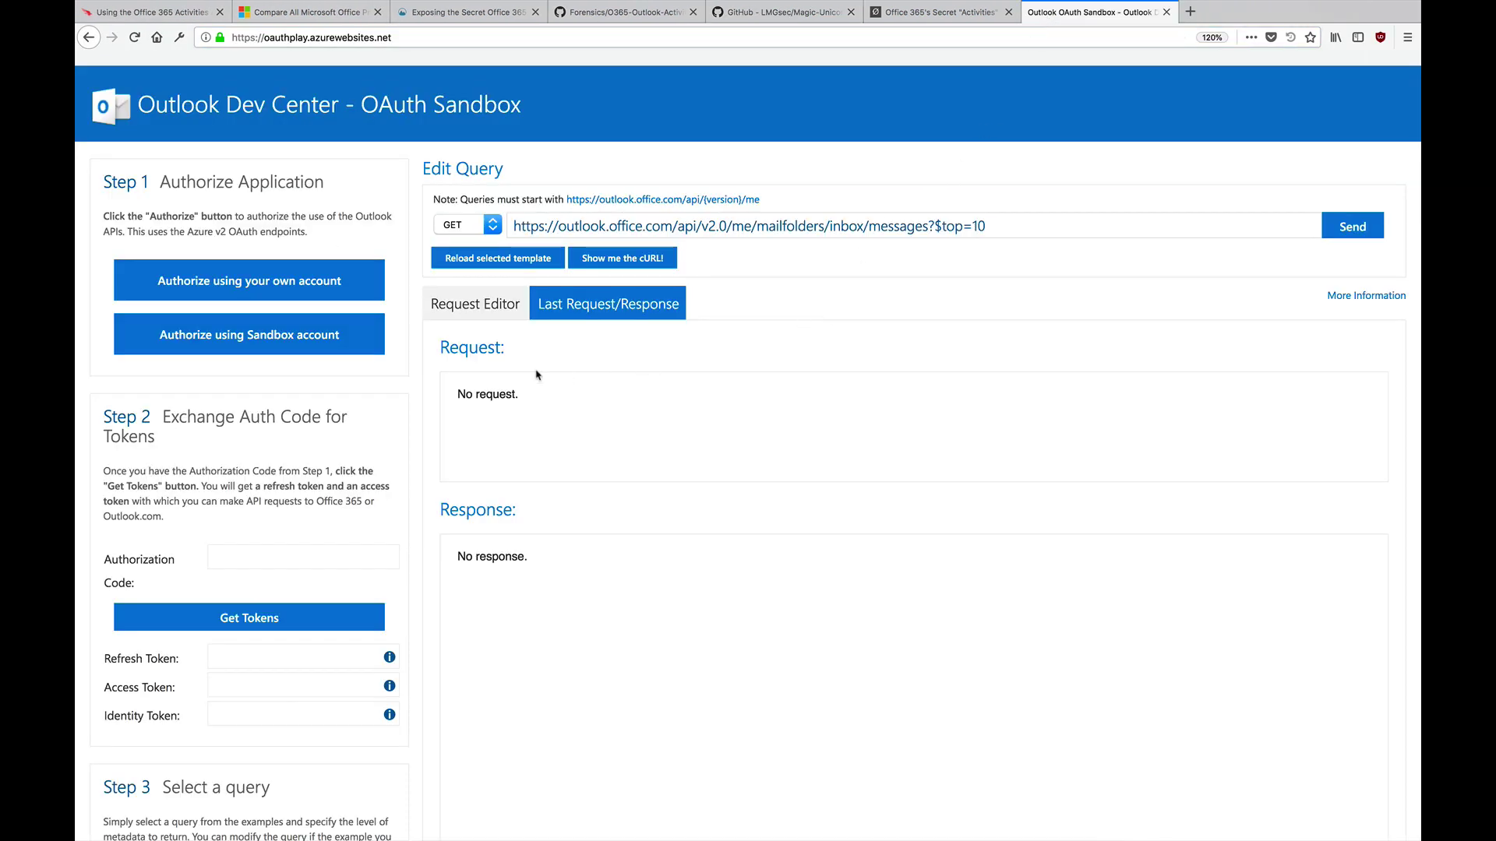
Step: Authorize with your own account, entering the Outlook account's e-mail and password
click(360, 280)
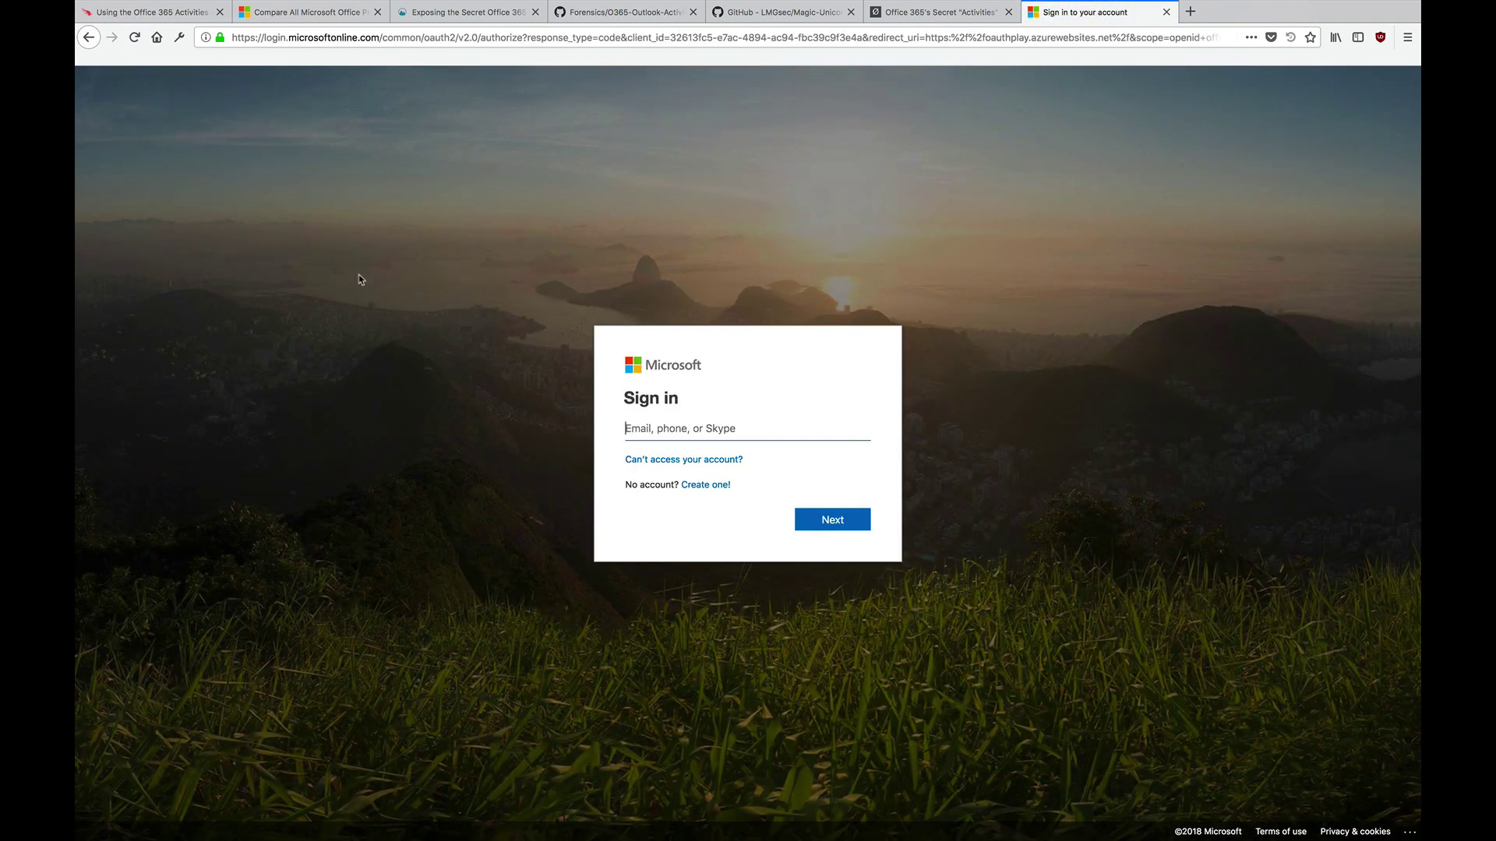
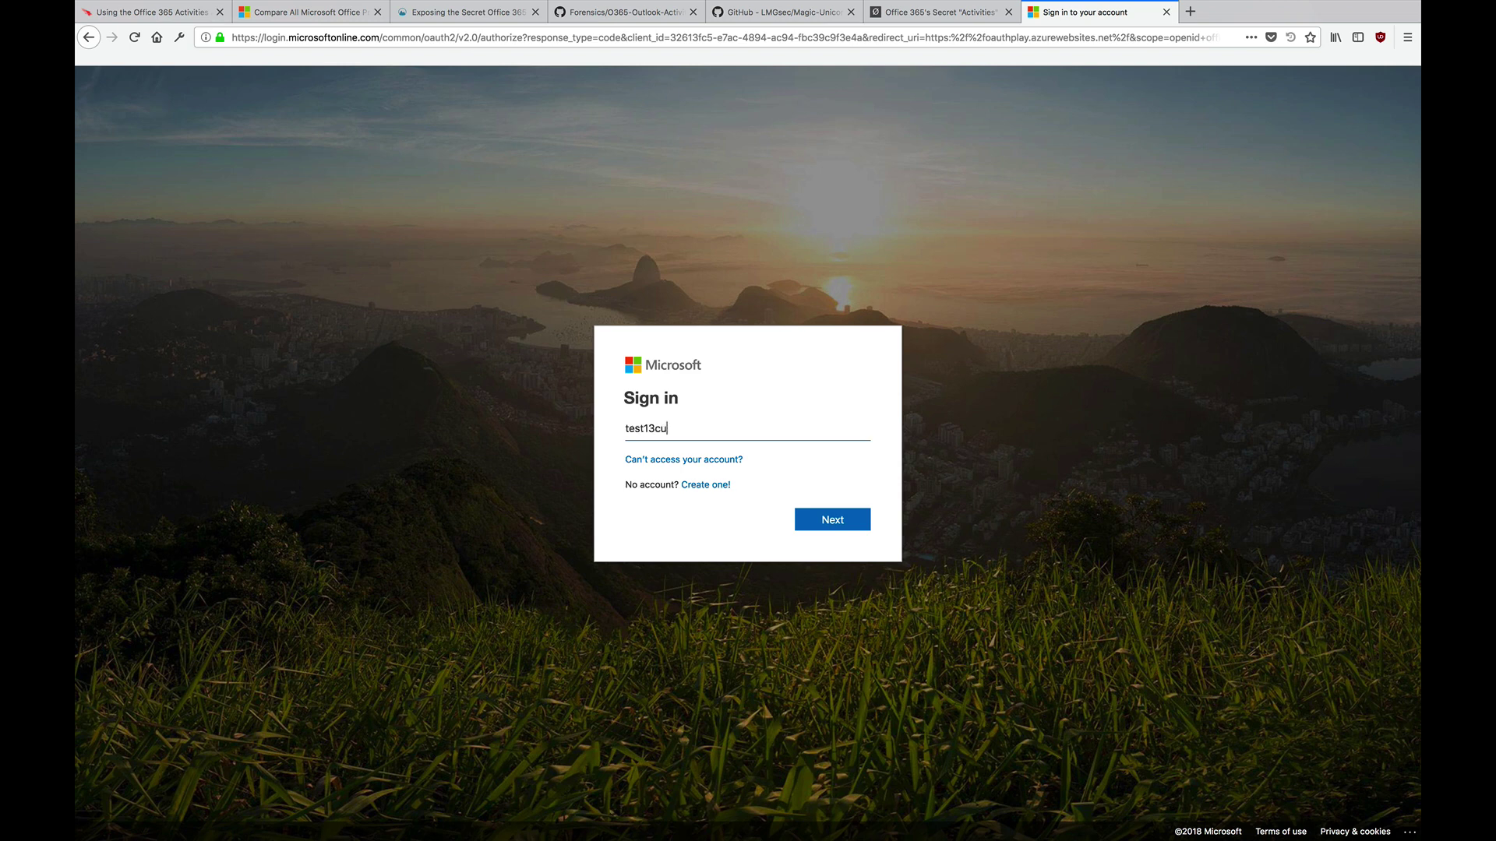
key(Return)
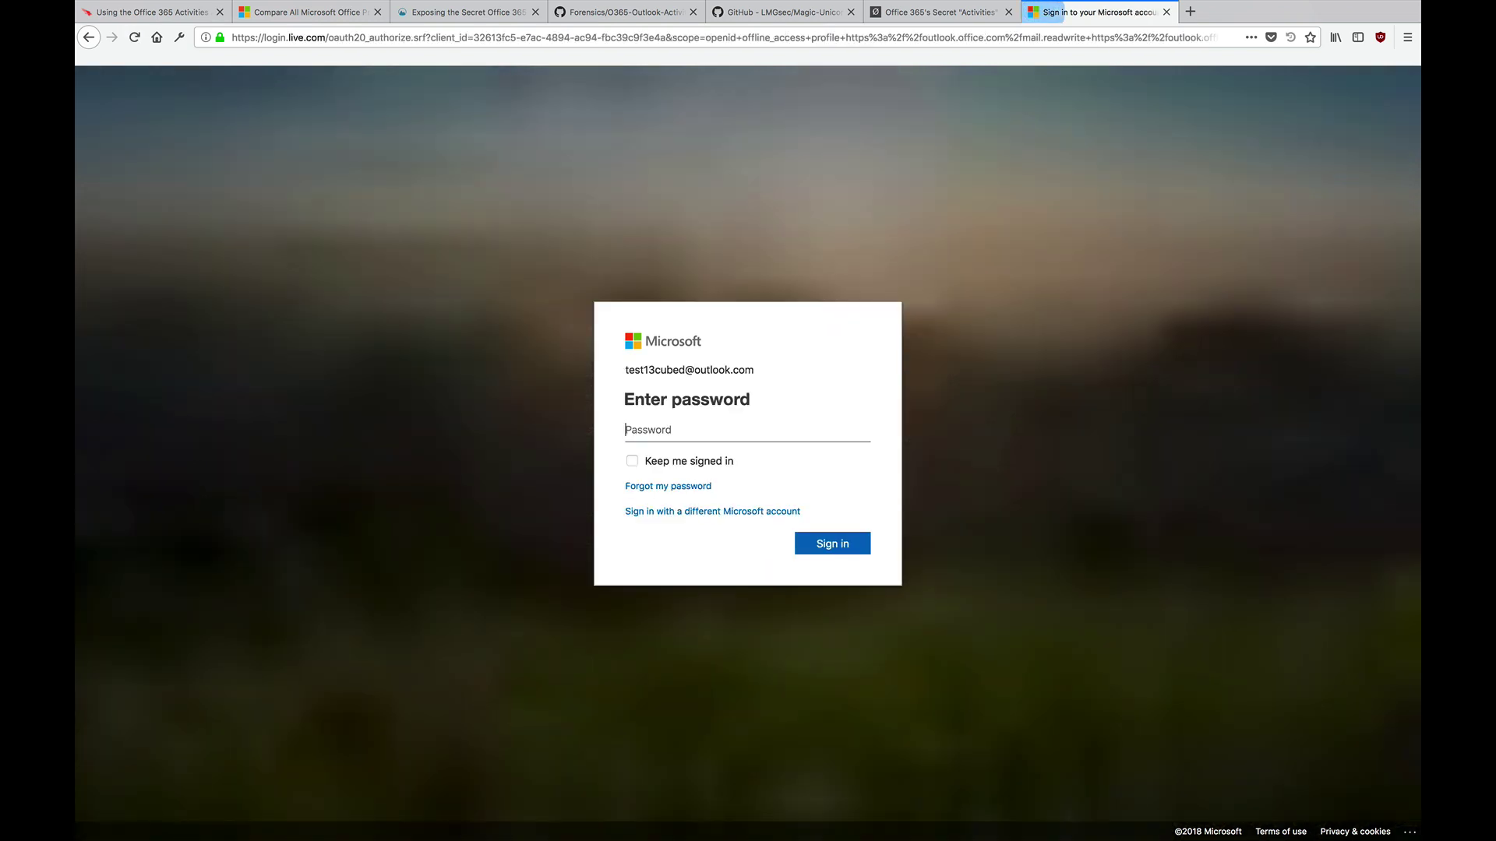
text(••••••••••••••••)
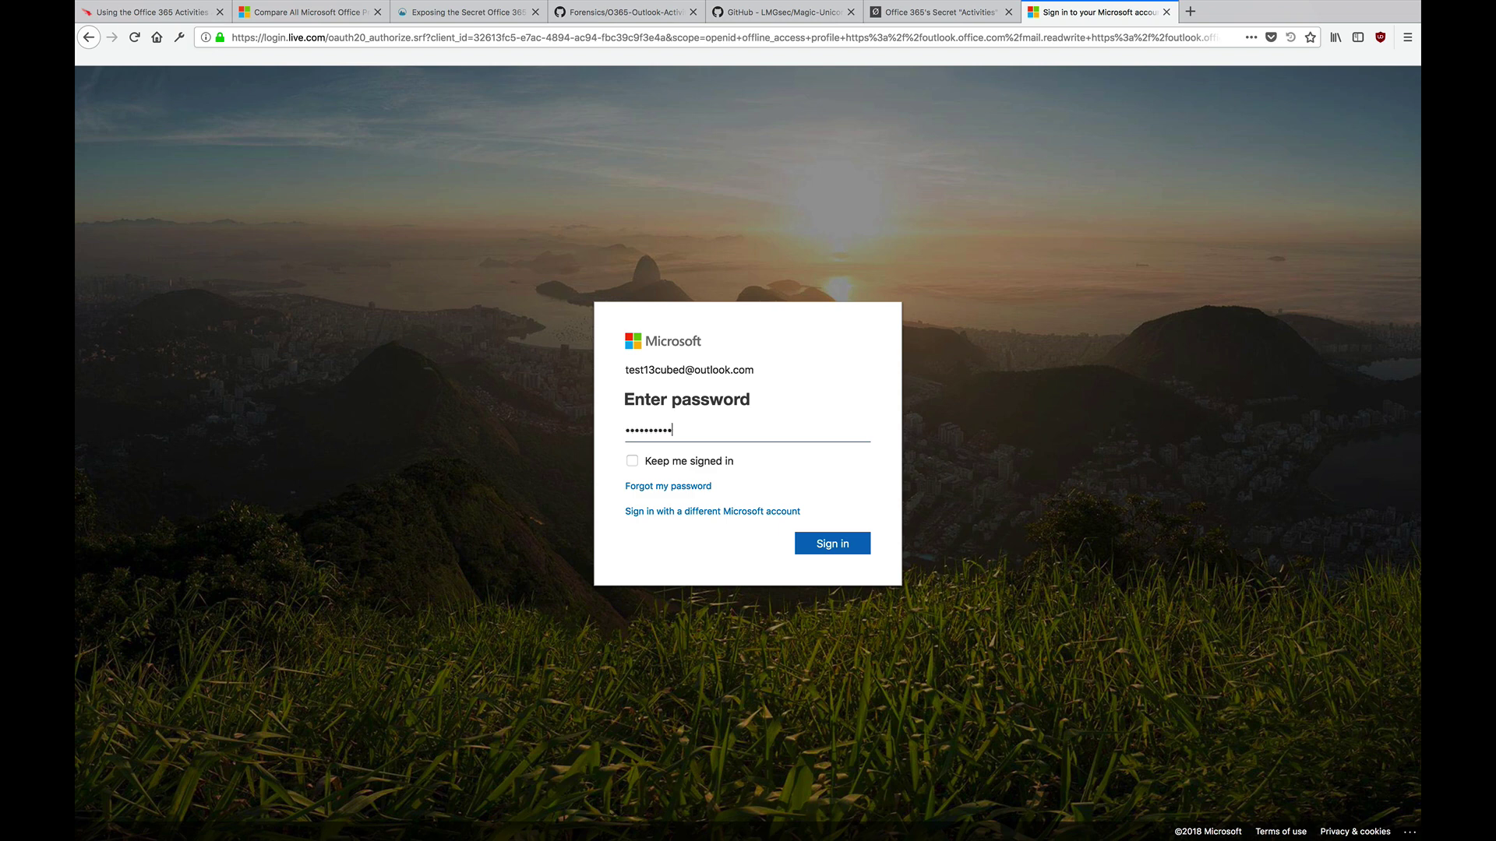
text(••••)
Step: Finish signing in and select the HTTP/1.1 302 Found response line
key(Return)
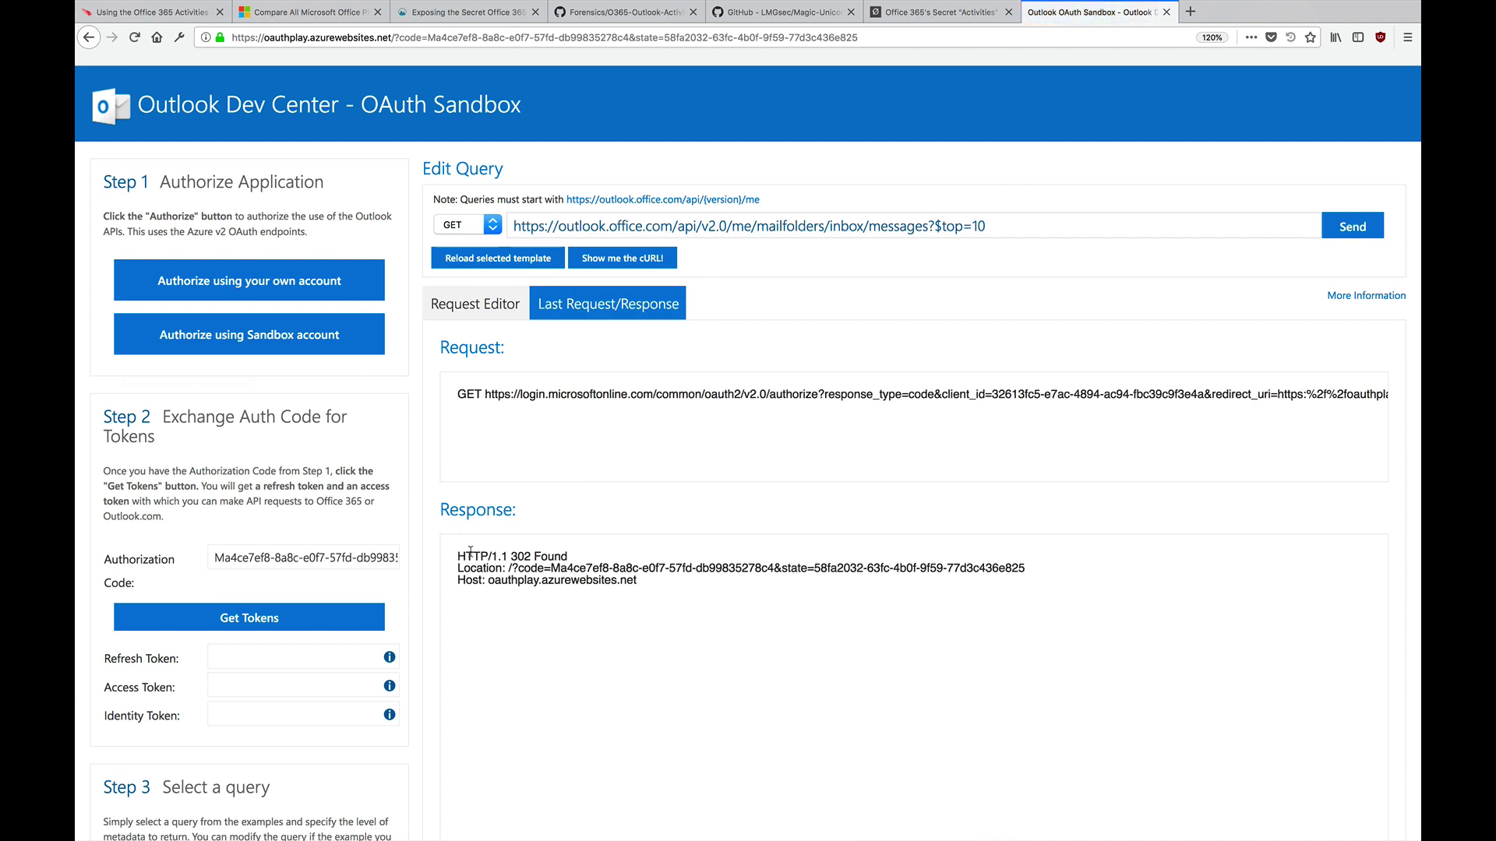
triple_click(471, 555)
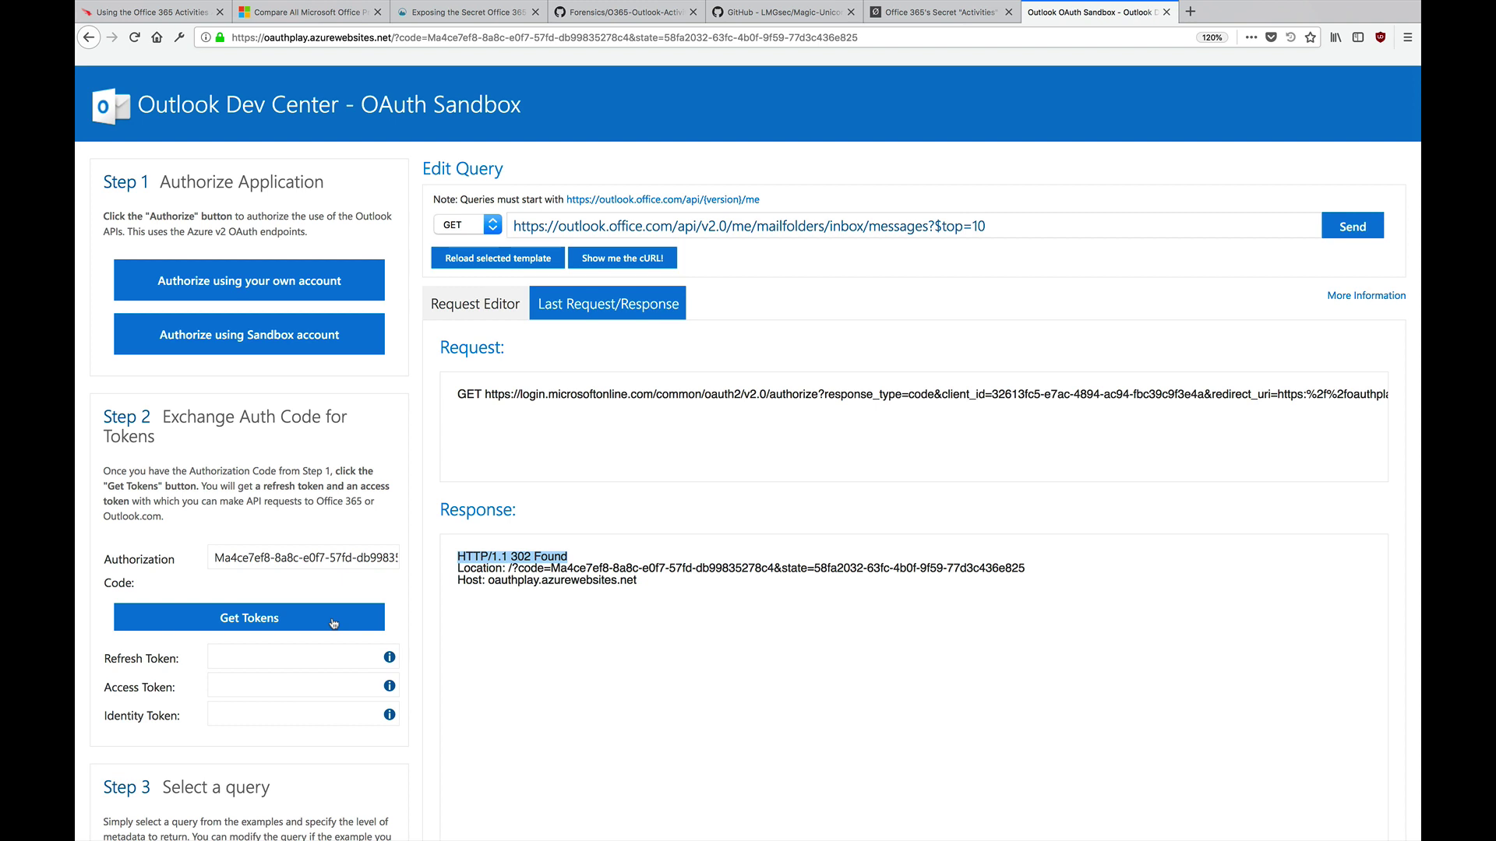
Step: Use Get Tokens in Step 2 to trade the authorization code for refresh, access and identity tokens
click(333, 623)
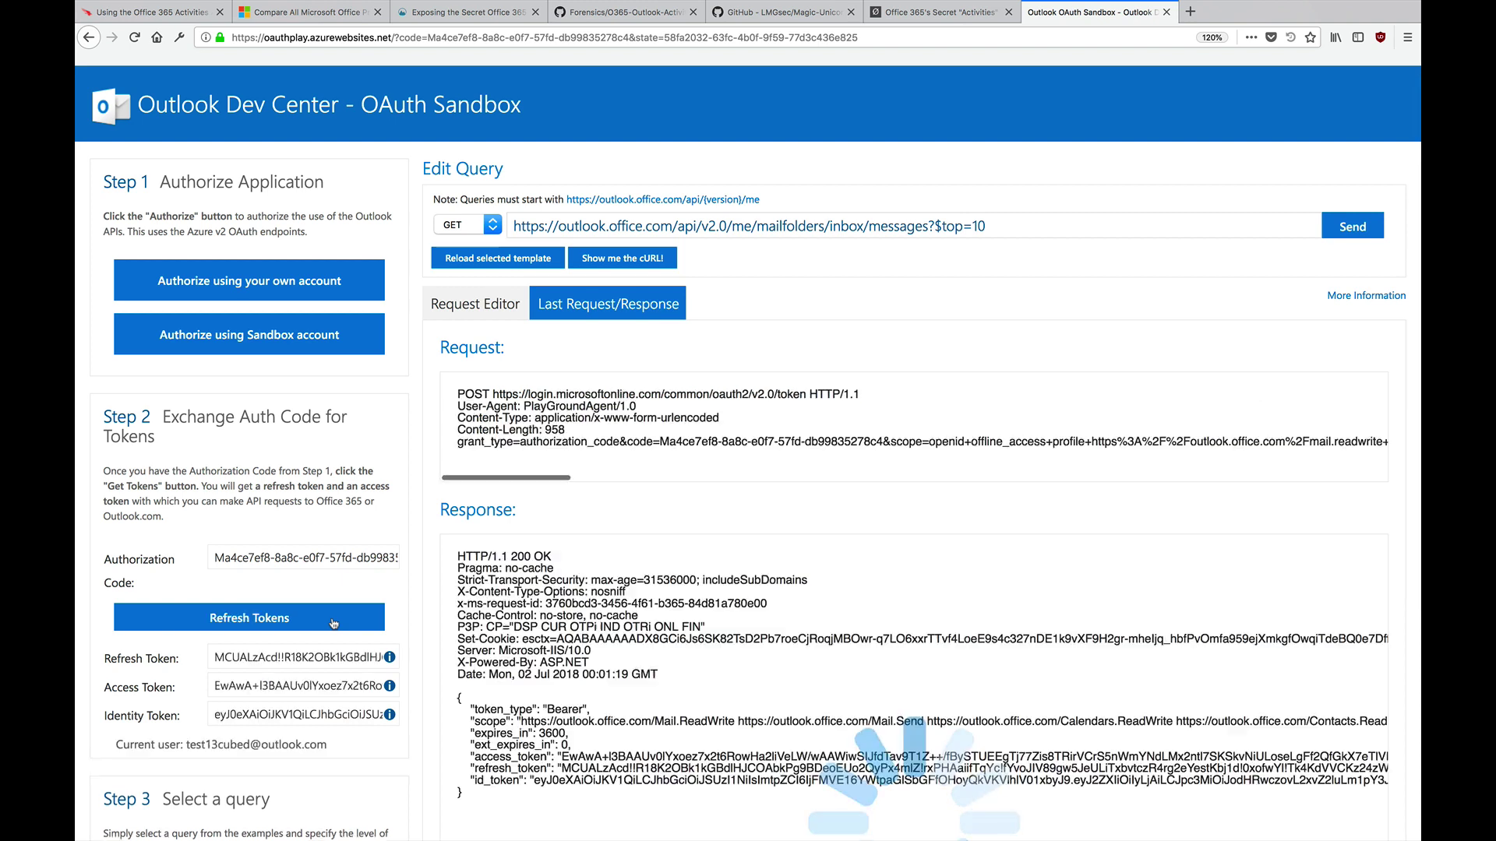
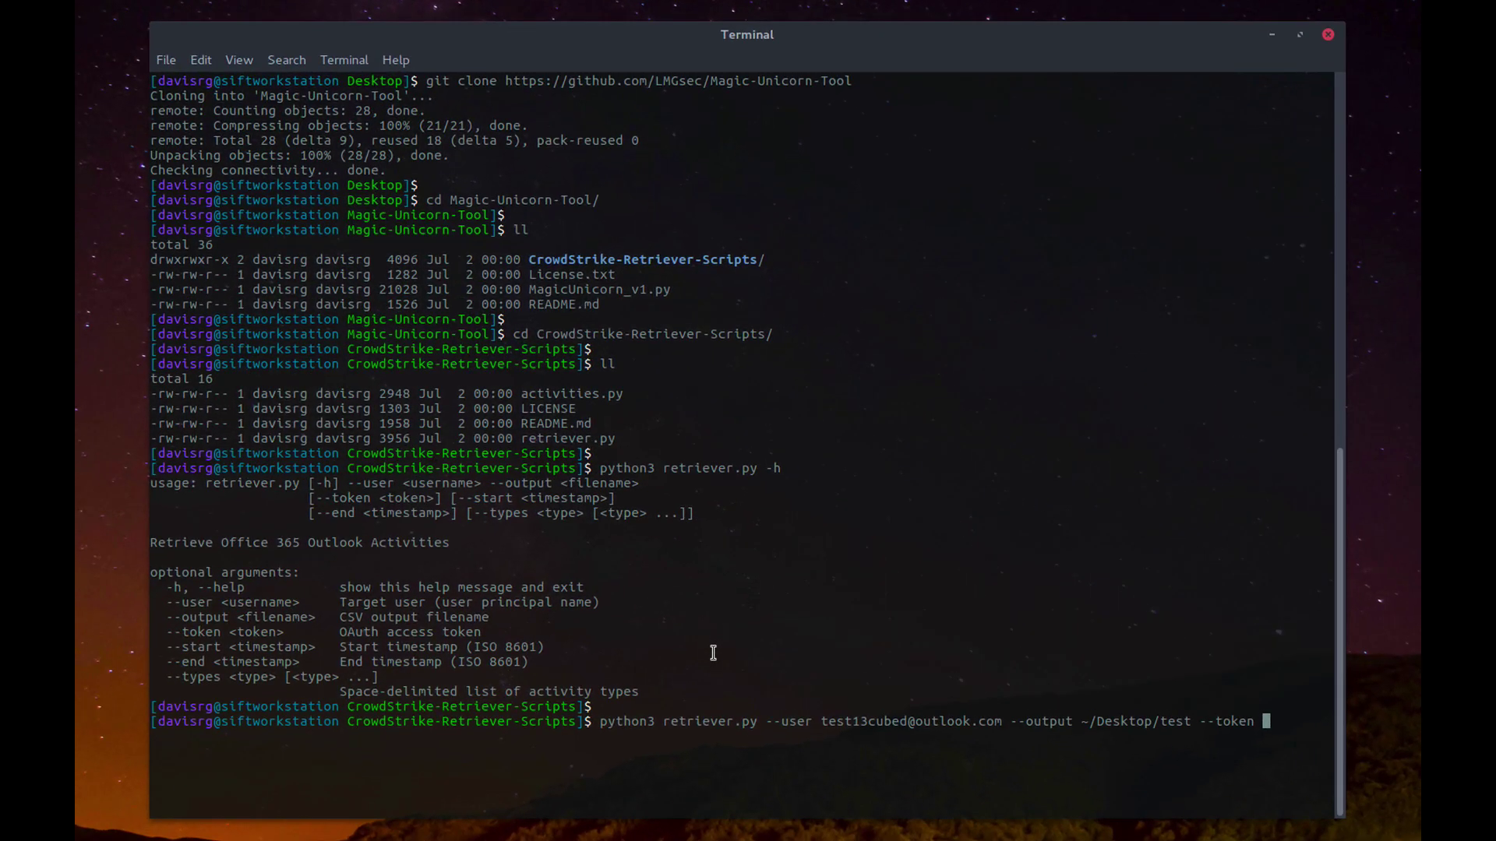
Step: Paste the OAuth access token after --token and run retriever.py, saving 239 activities to ~/Desktop/test
right_click(713, 653)
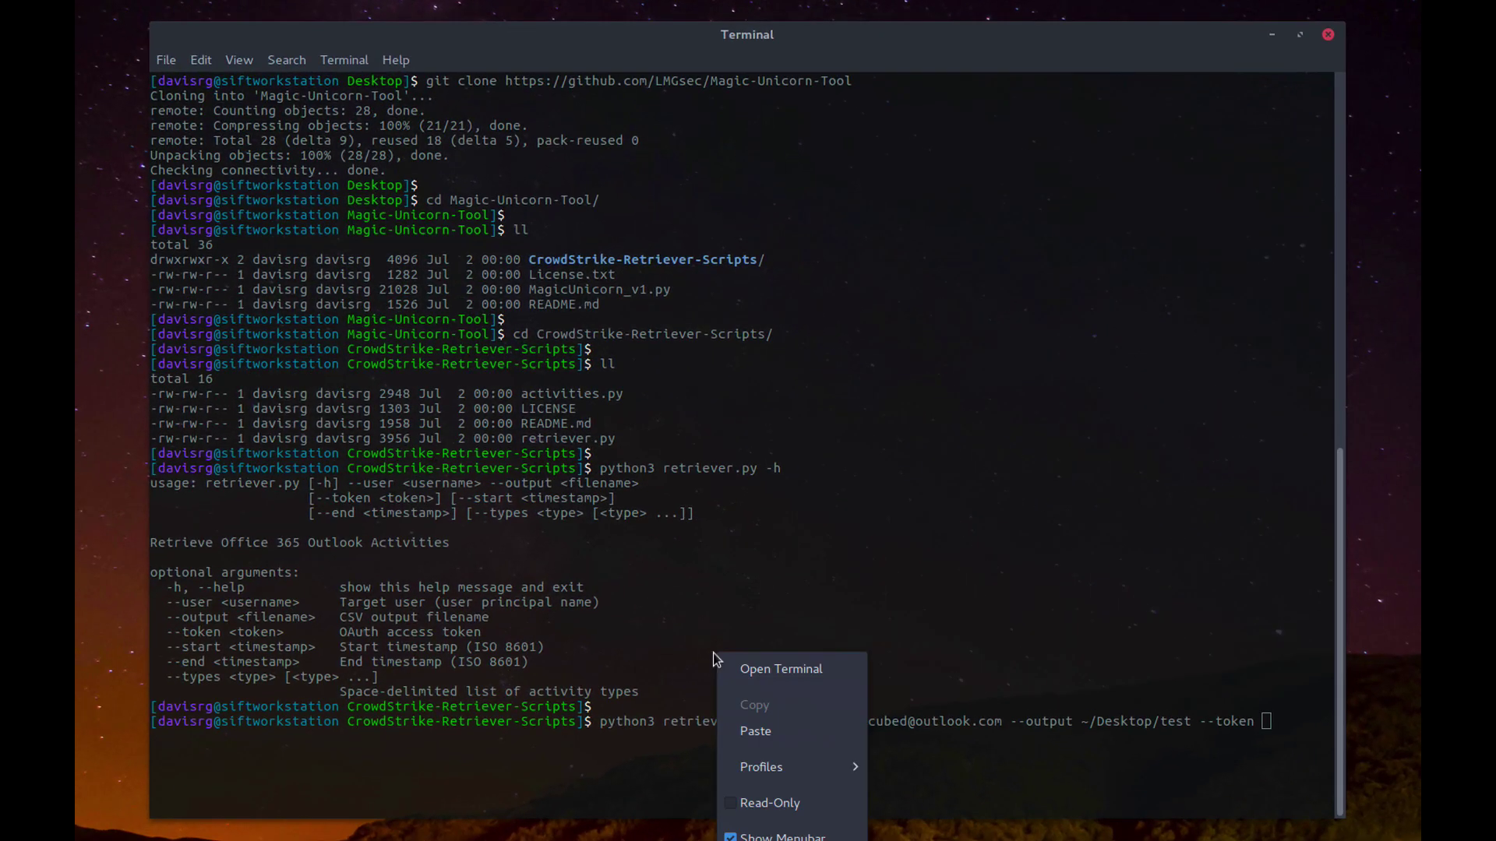
click(760, 731)
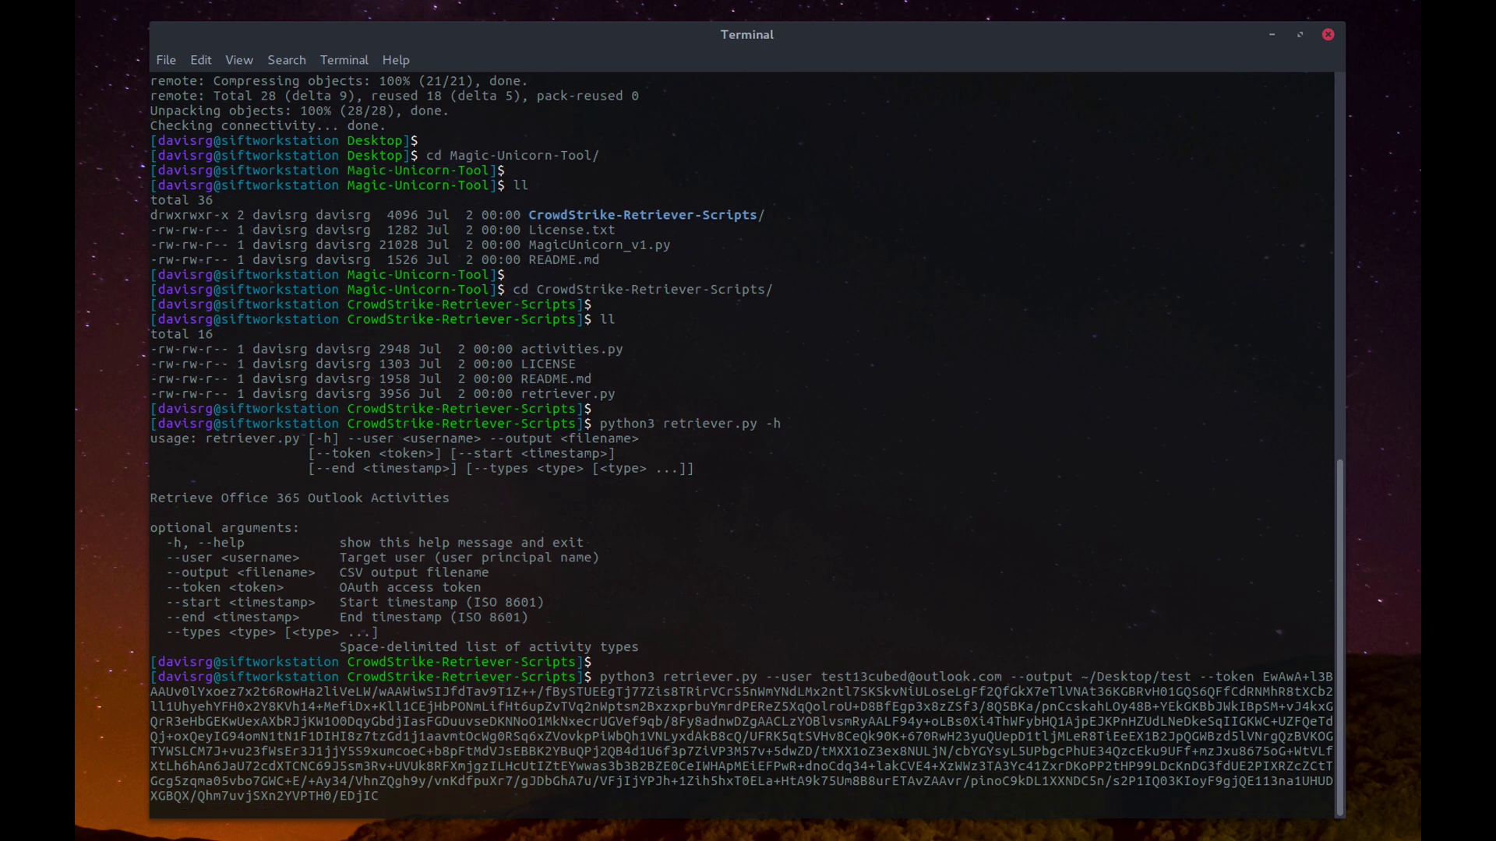
key(Return)
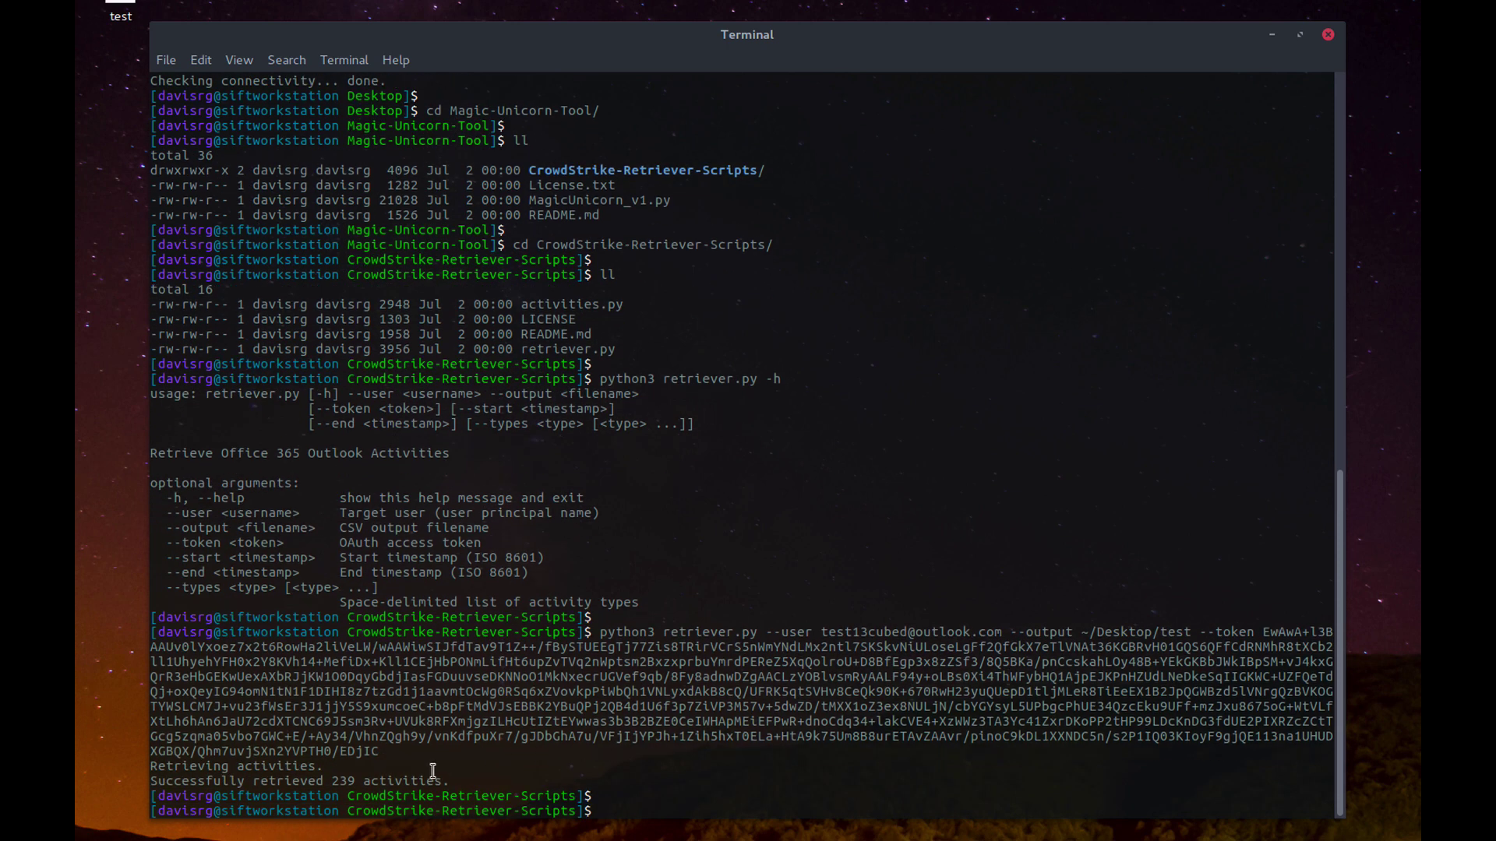
drag(454, 781, 152, 779)
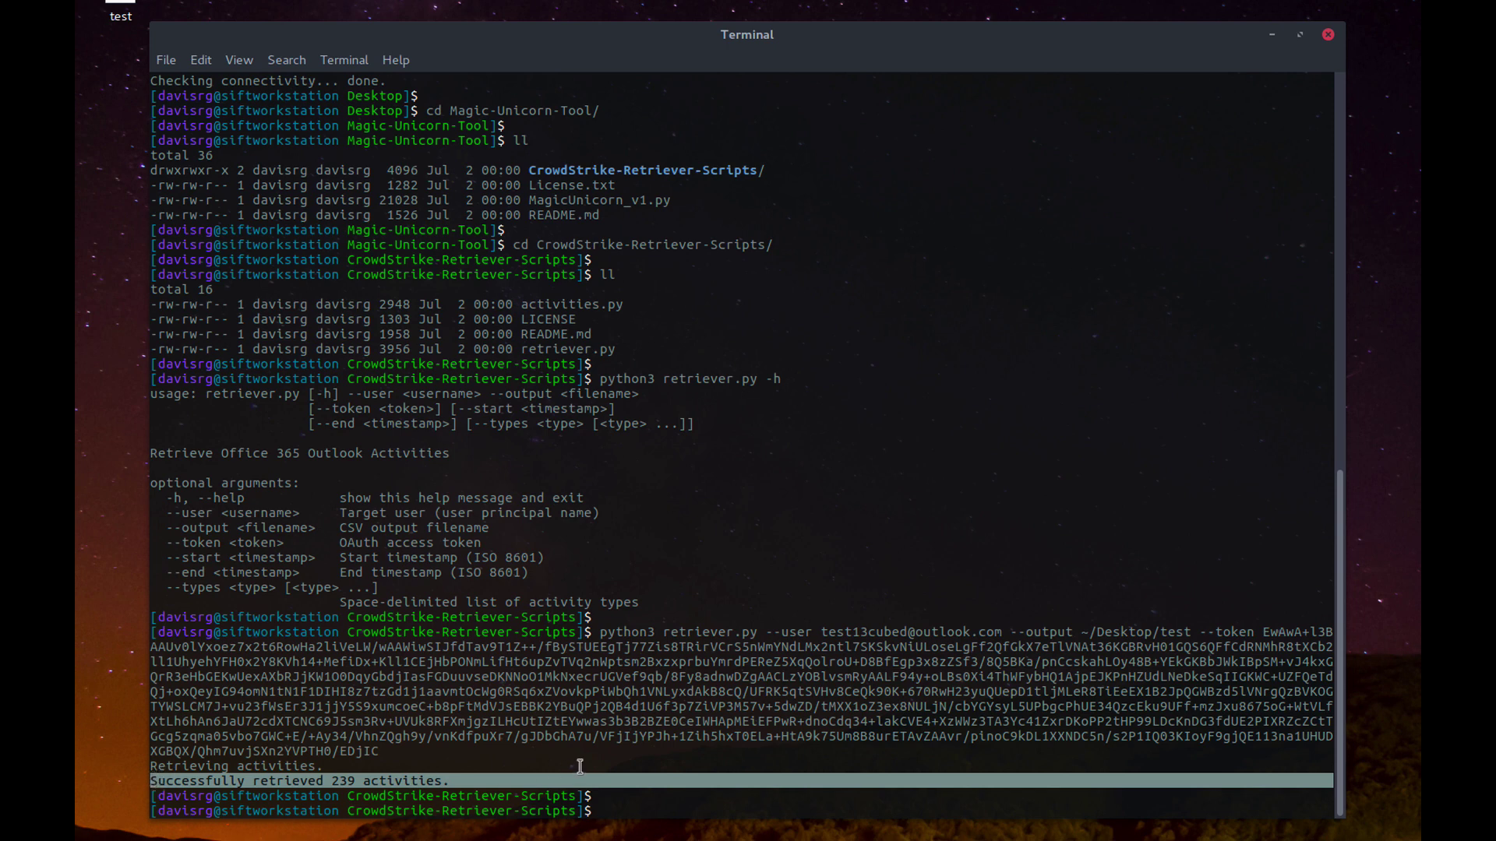
Step: Go up to the Magic-Unicorn-Tool folder, list its files, and show MagicUnicorn_v1.py's help text
text(cd ..)
key(Return)
key(Return)
text(ll)
key(Return)
key(Return)
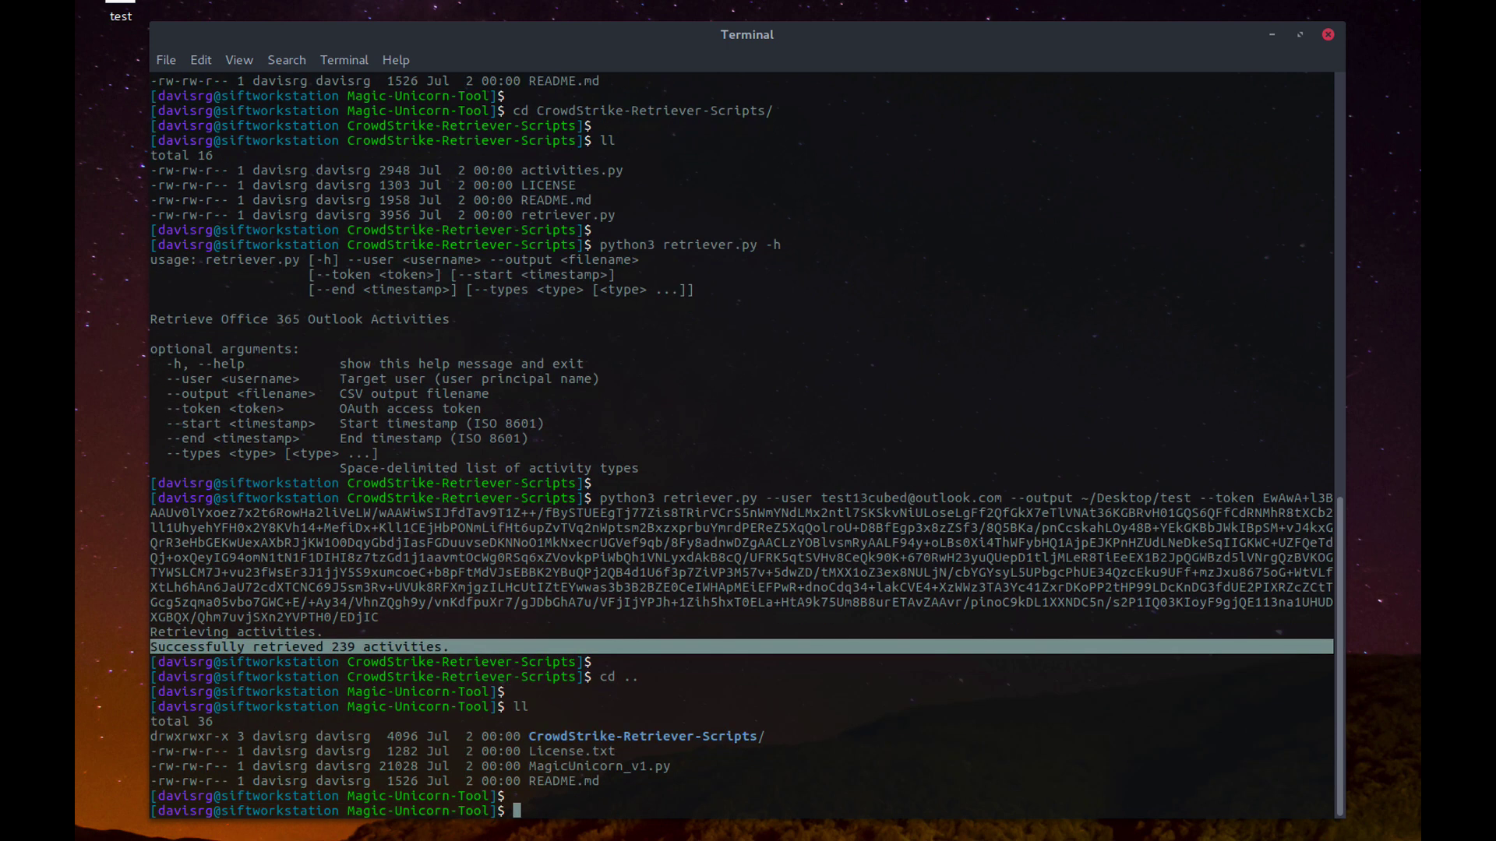
text(python3 MagicUnicorn_v1.py -h)
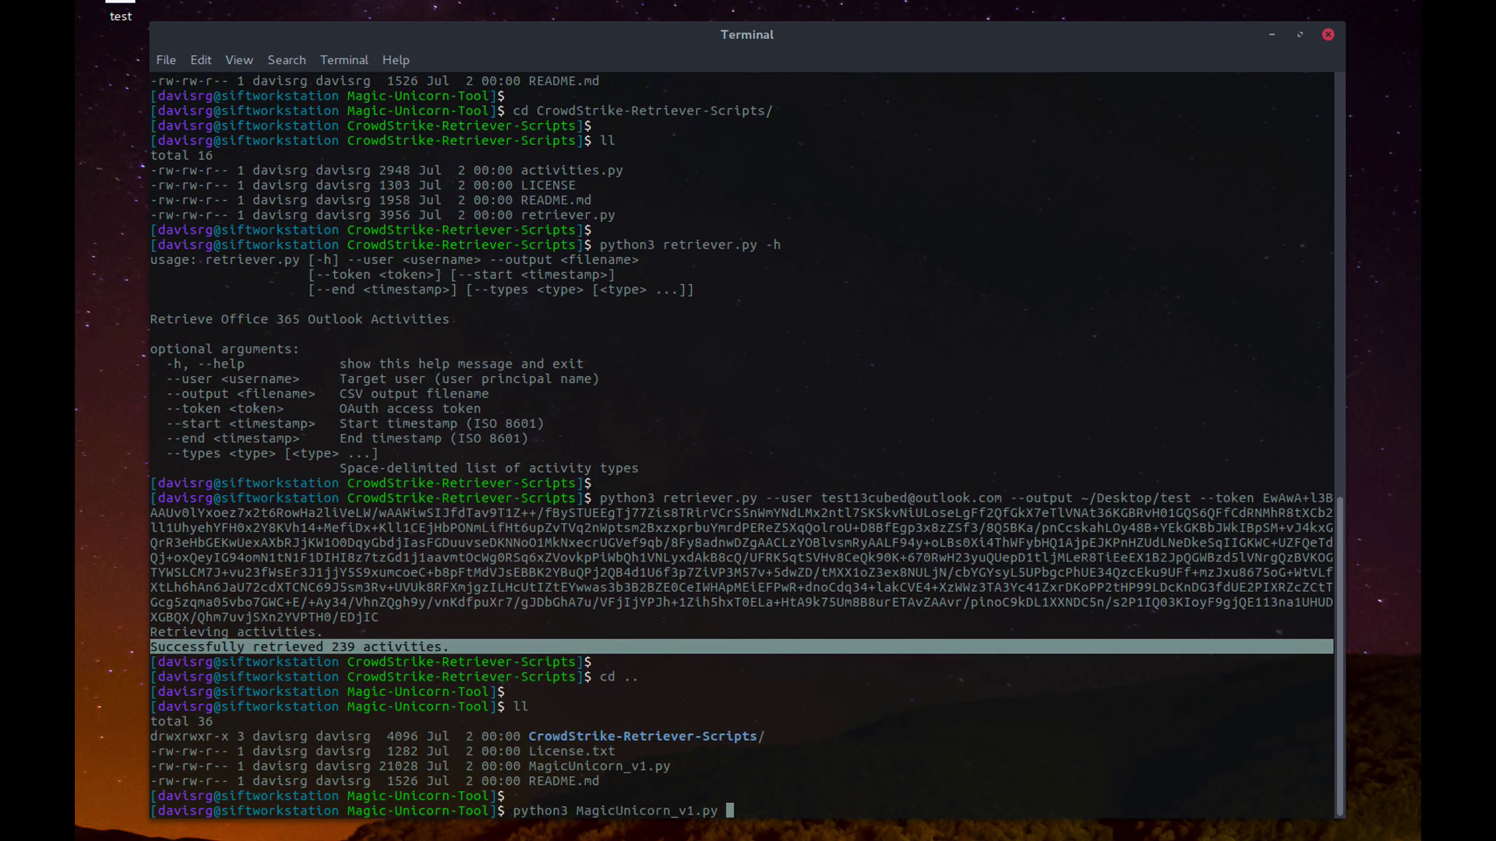
key(Return)
key(Return)
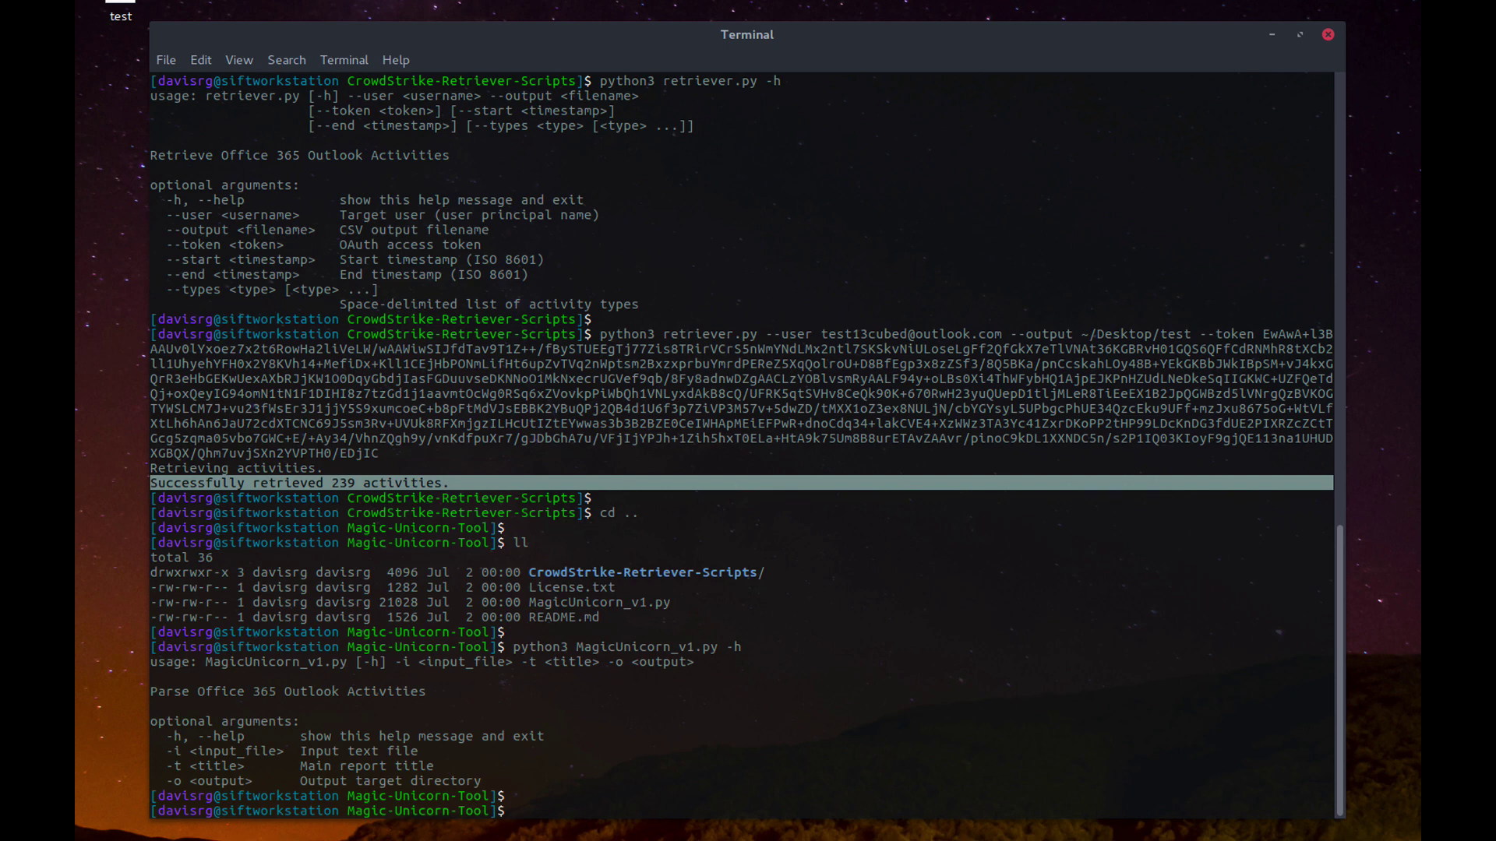
Step: Run MagicUnicorn_v1.py on ~/Desktop/test with title MyReport and output ~/Desktop/magictest until Completed
key(Up)
key(BackSpace)
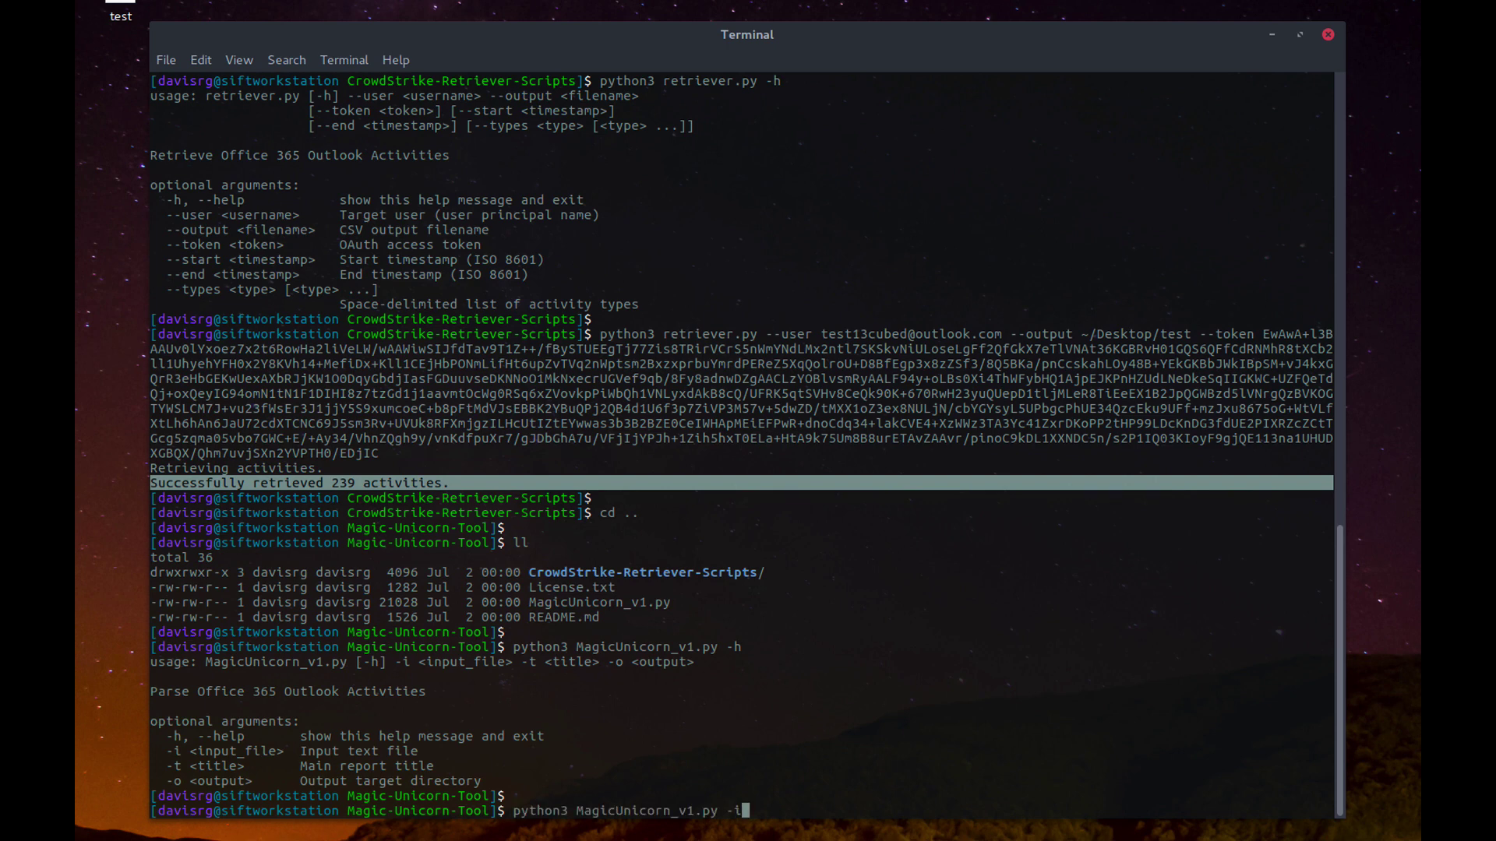
text(~/Des)
key(Tab)
text(test -t MyReport)
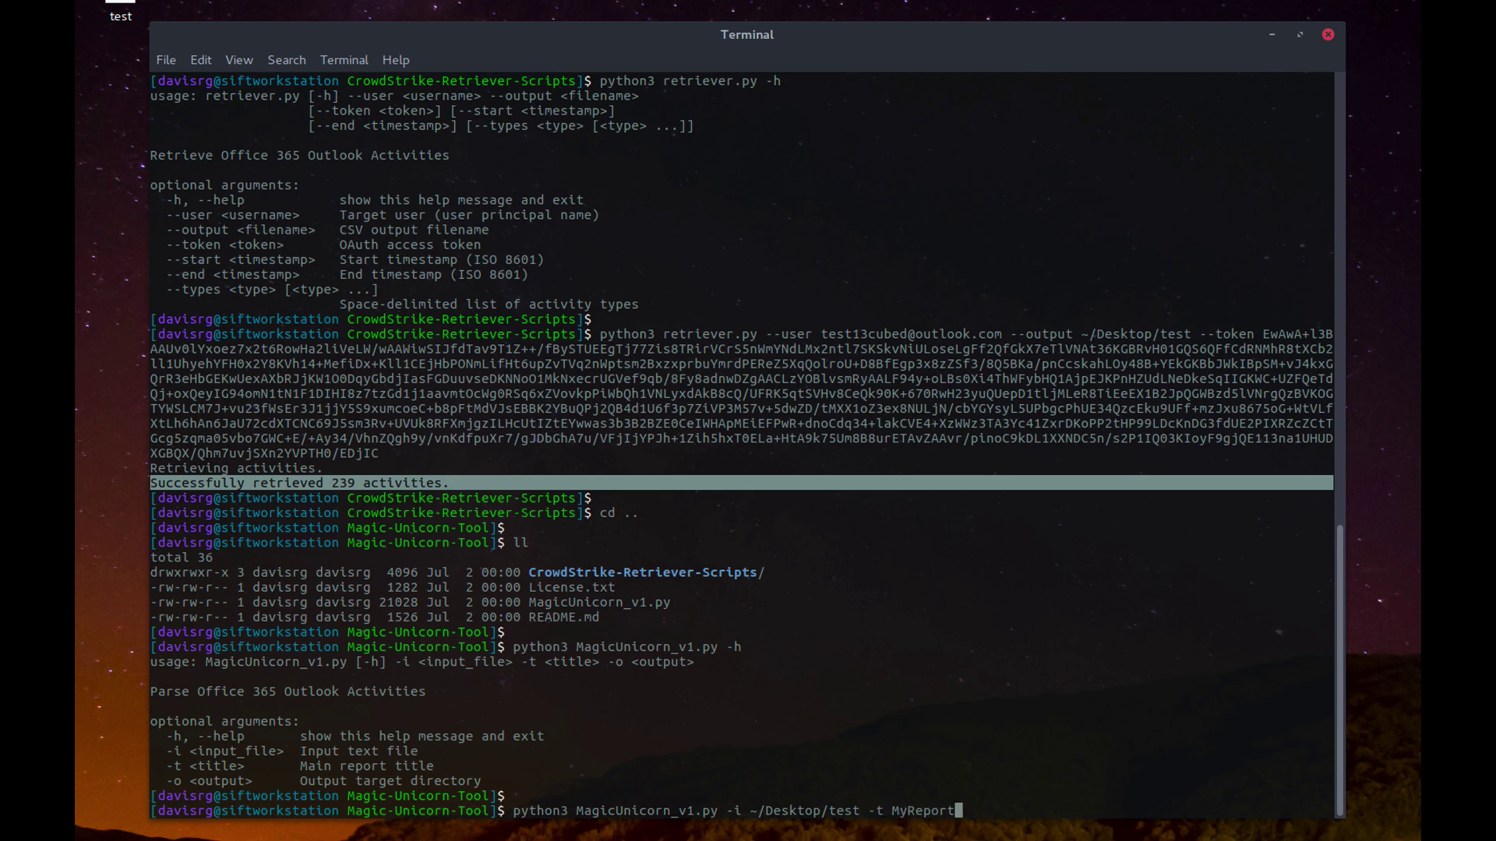
text( -o ~/Desktop/magictest)
key(Return)
key(Return)
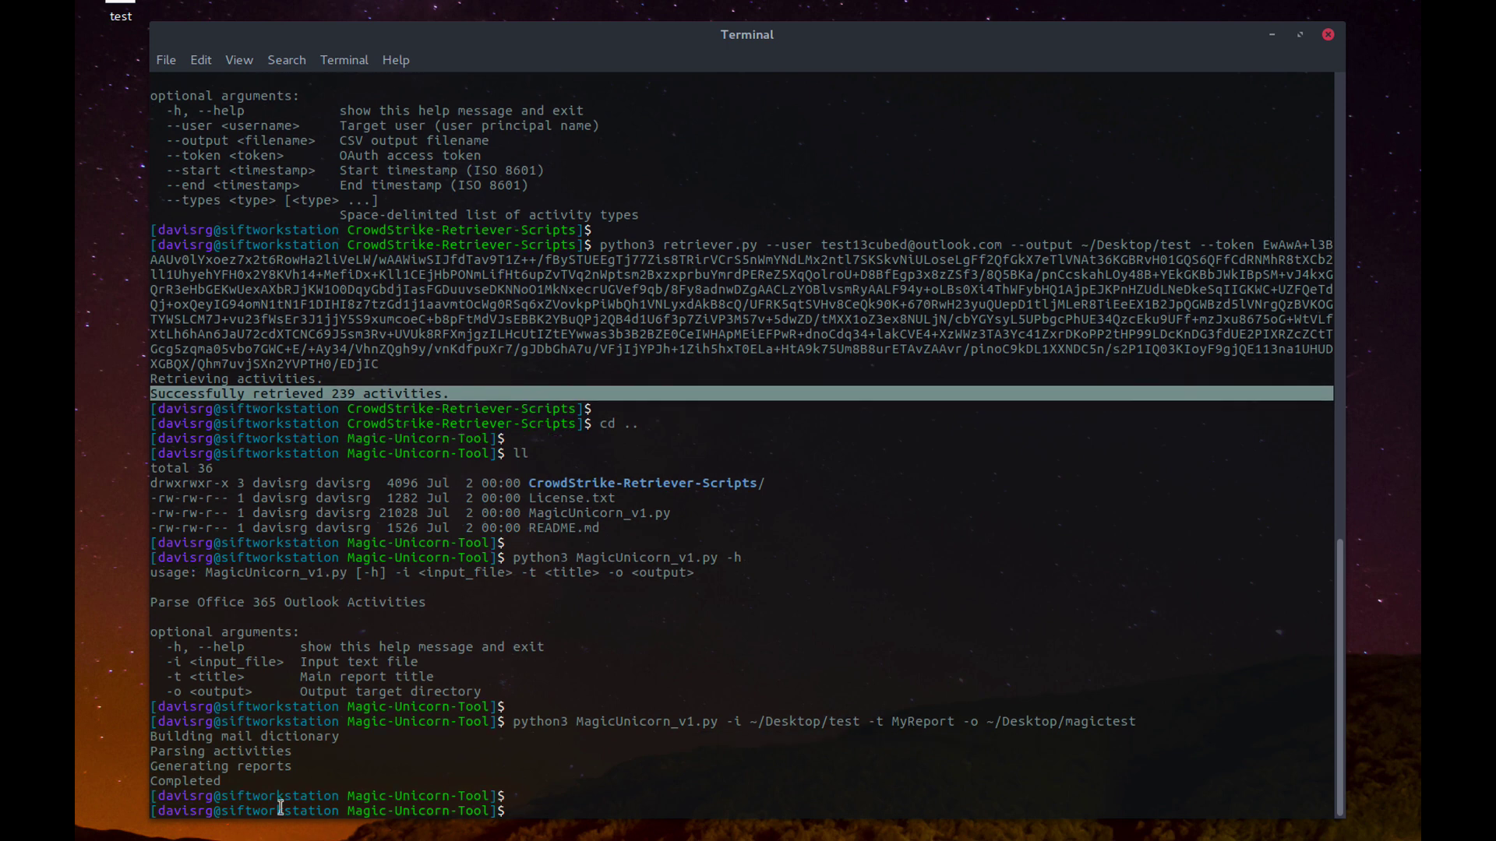
double_click(209, 781)
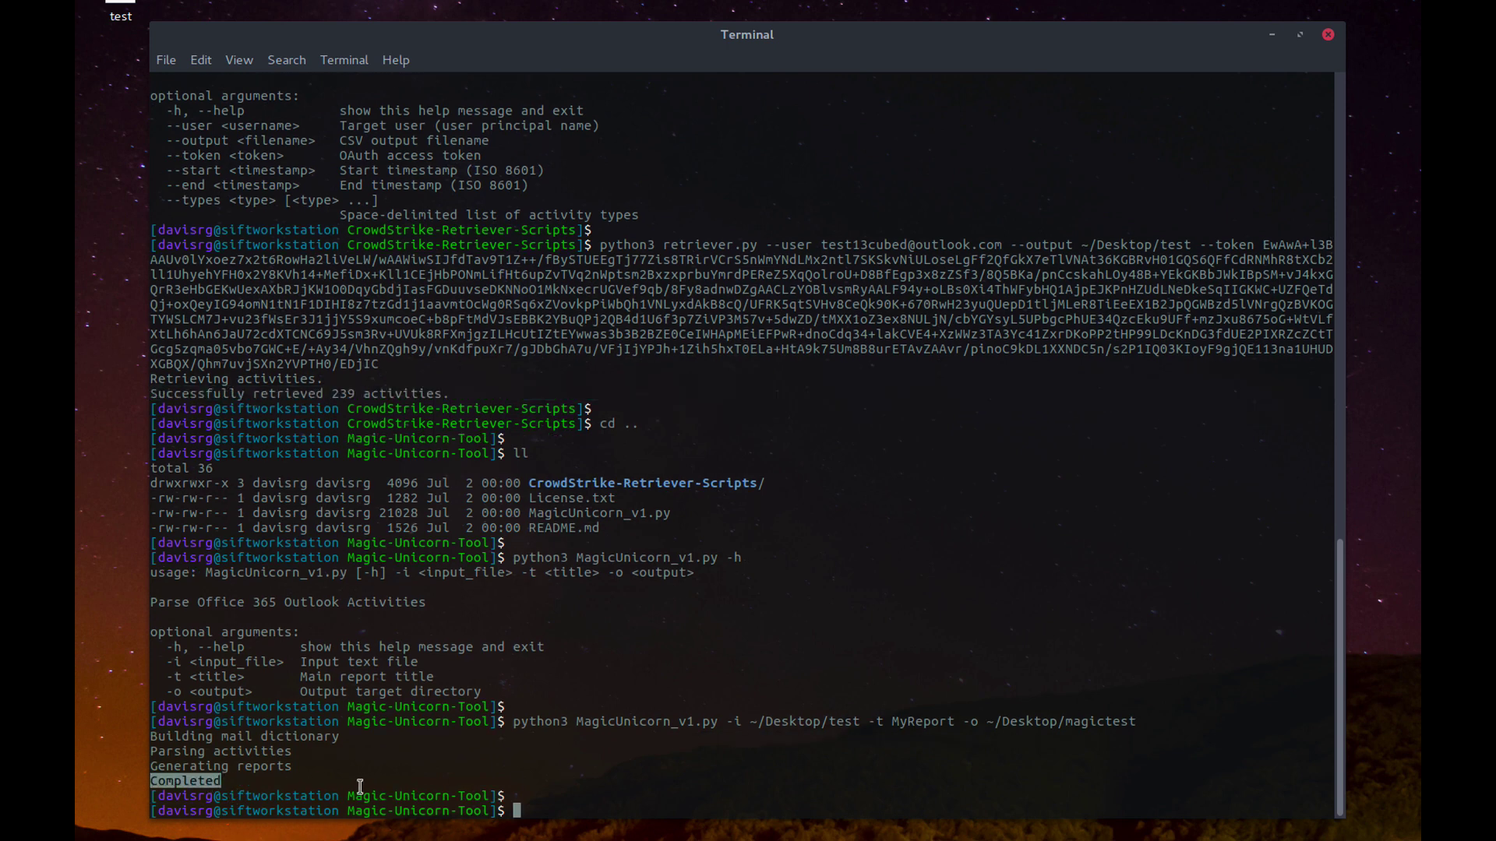
Step: Move up to the Desktop and list the .tsv report files with ll *.tsv
text(cd ..)
key(Return)
key(Return)
text(ll *.tsv)
key(Return)
key(Return)
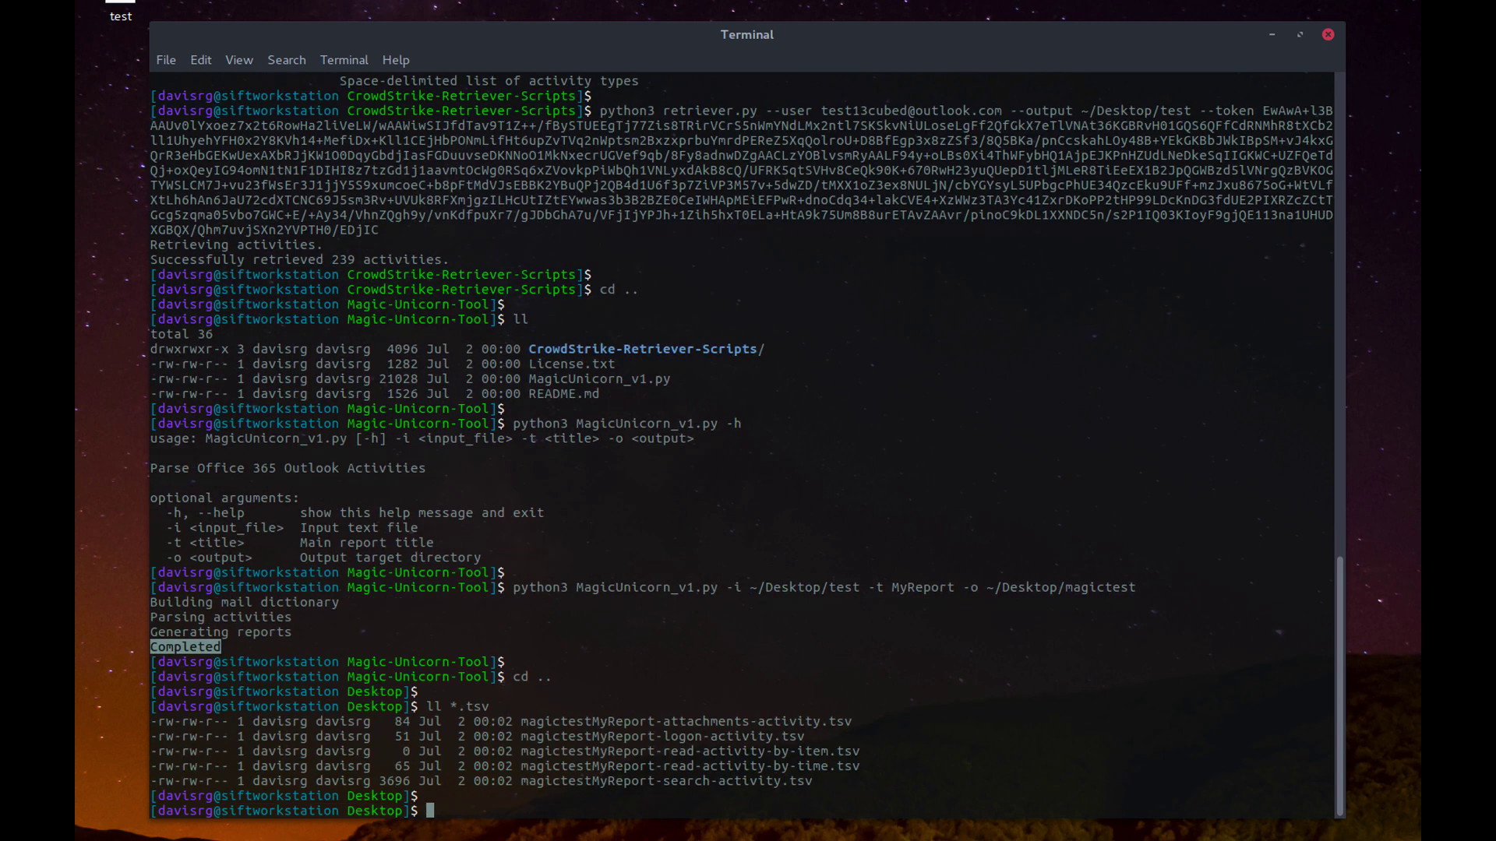
drag(839, 783, 134, 716)
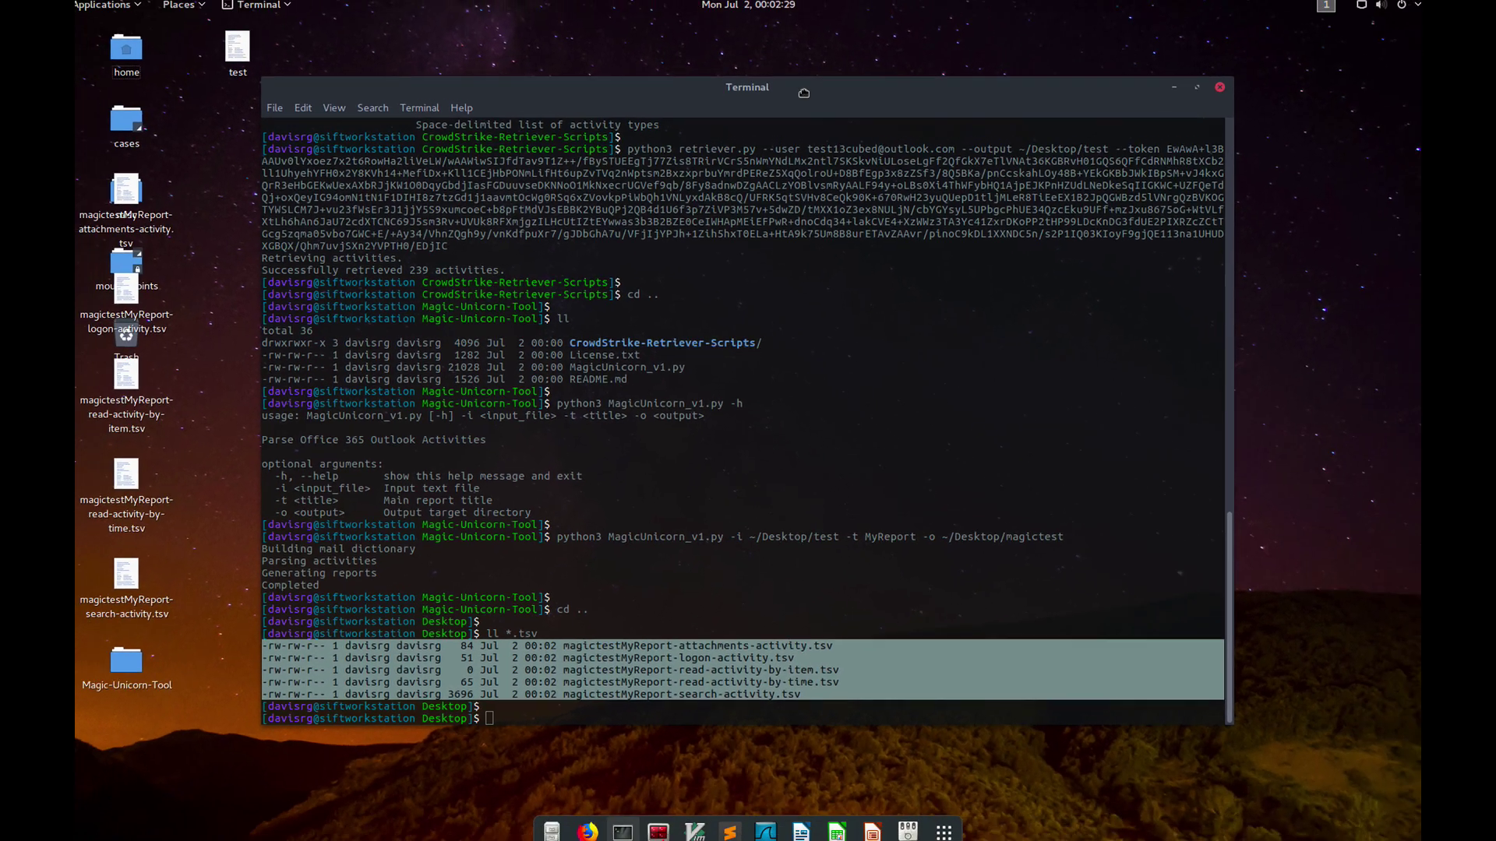
Step: Shift the Terminal window right and organize the desktop icons by name
drag(807, 49, 942, 30)
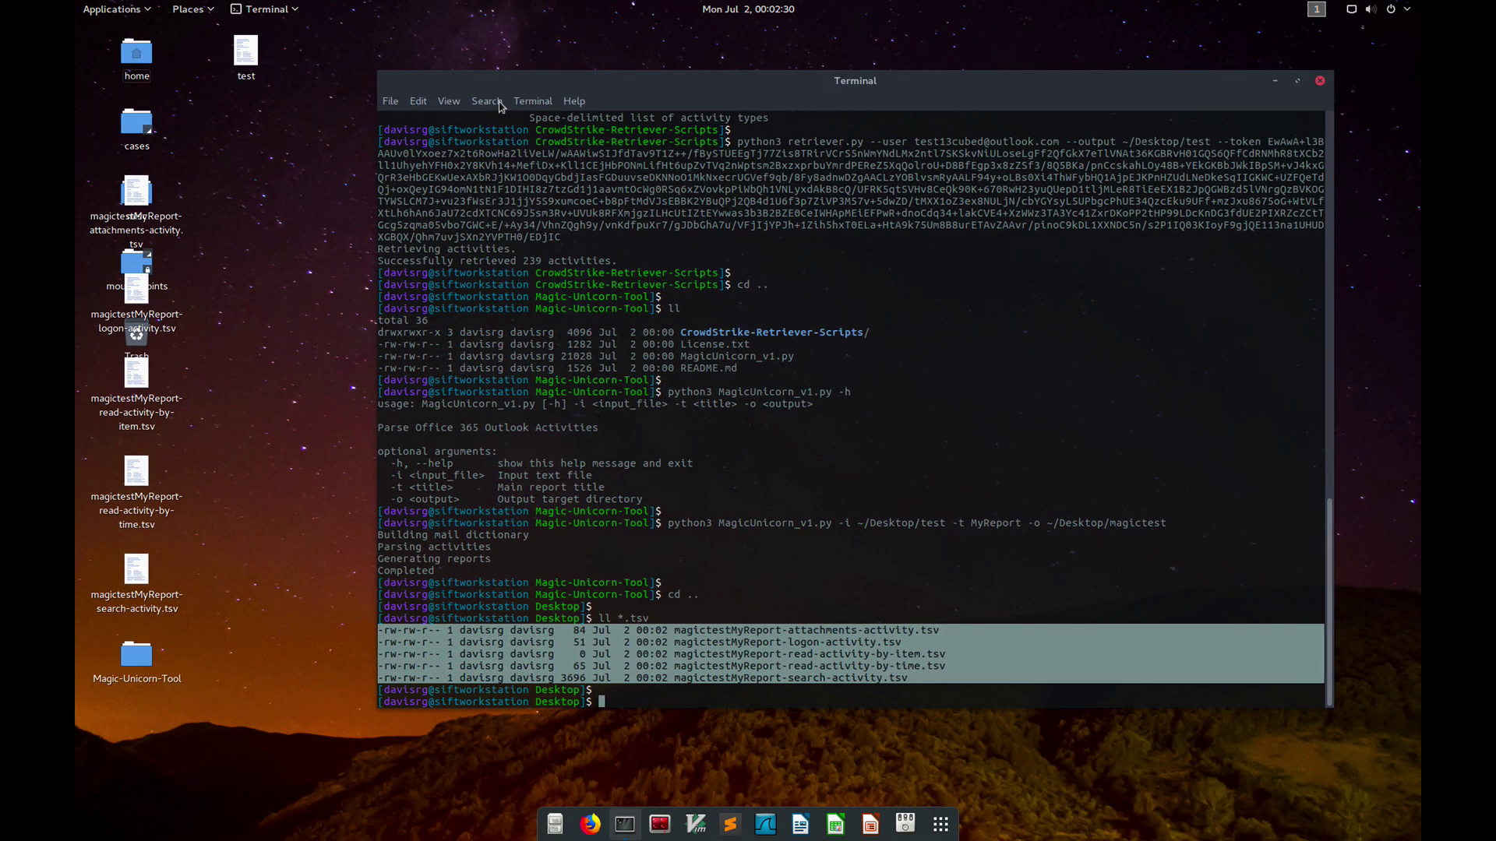
right_click(289, 183)
click(326, 271)
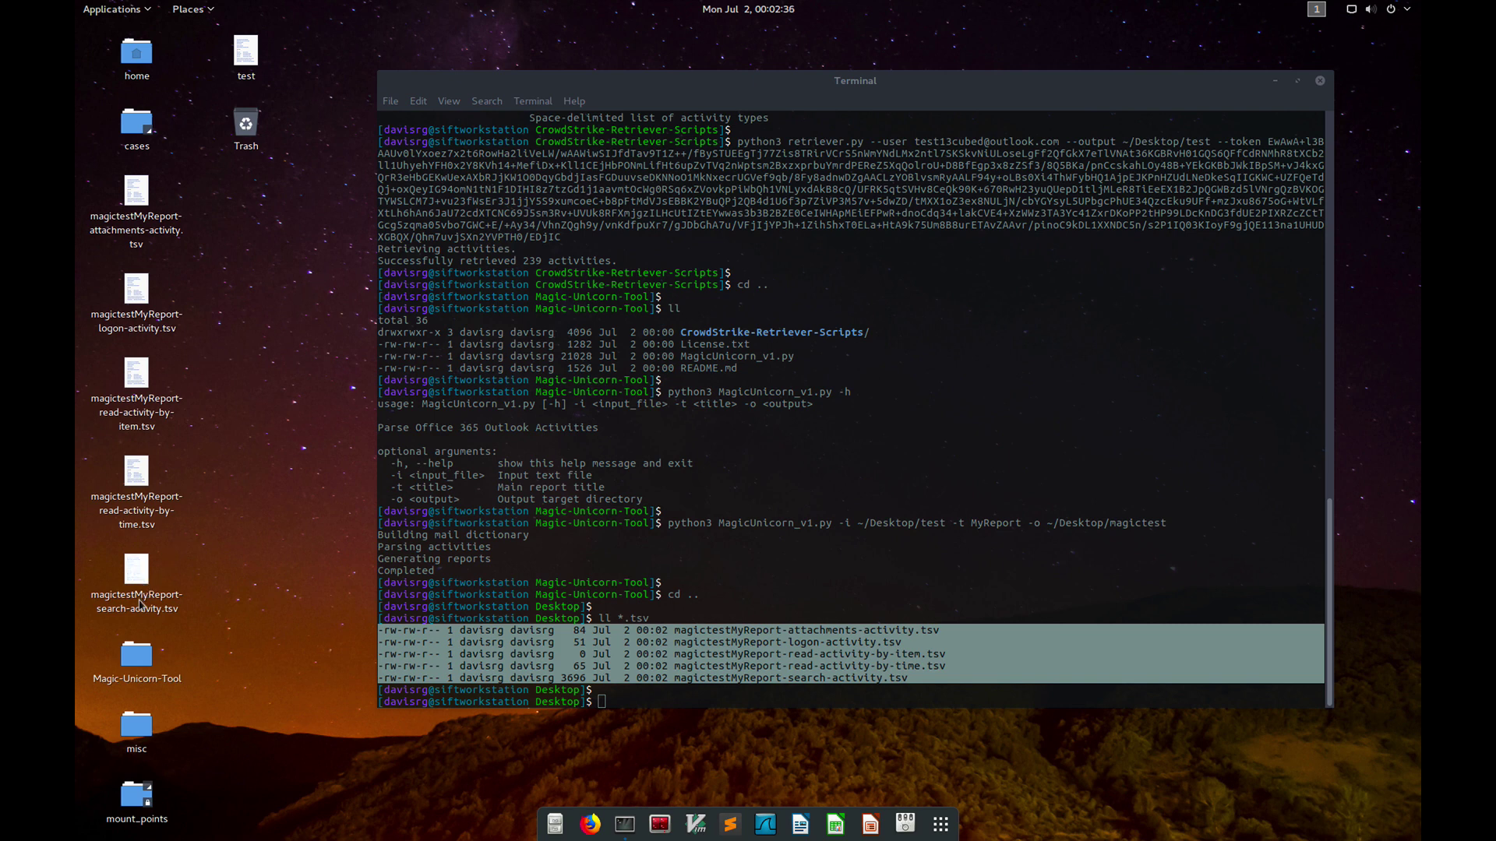
Step: Open magictestMyReport-search-activity.tsv in Calc with the default tab-separated import settings
double_click(141, 583)
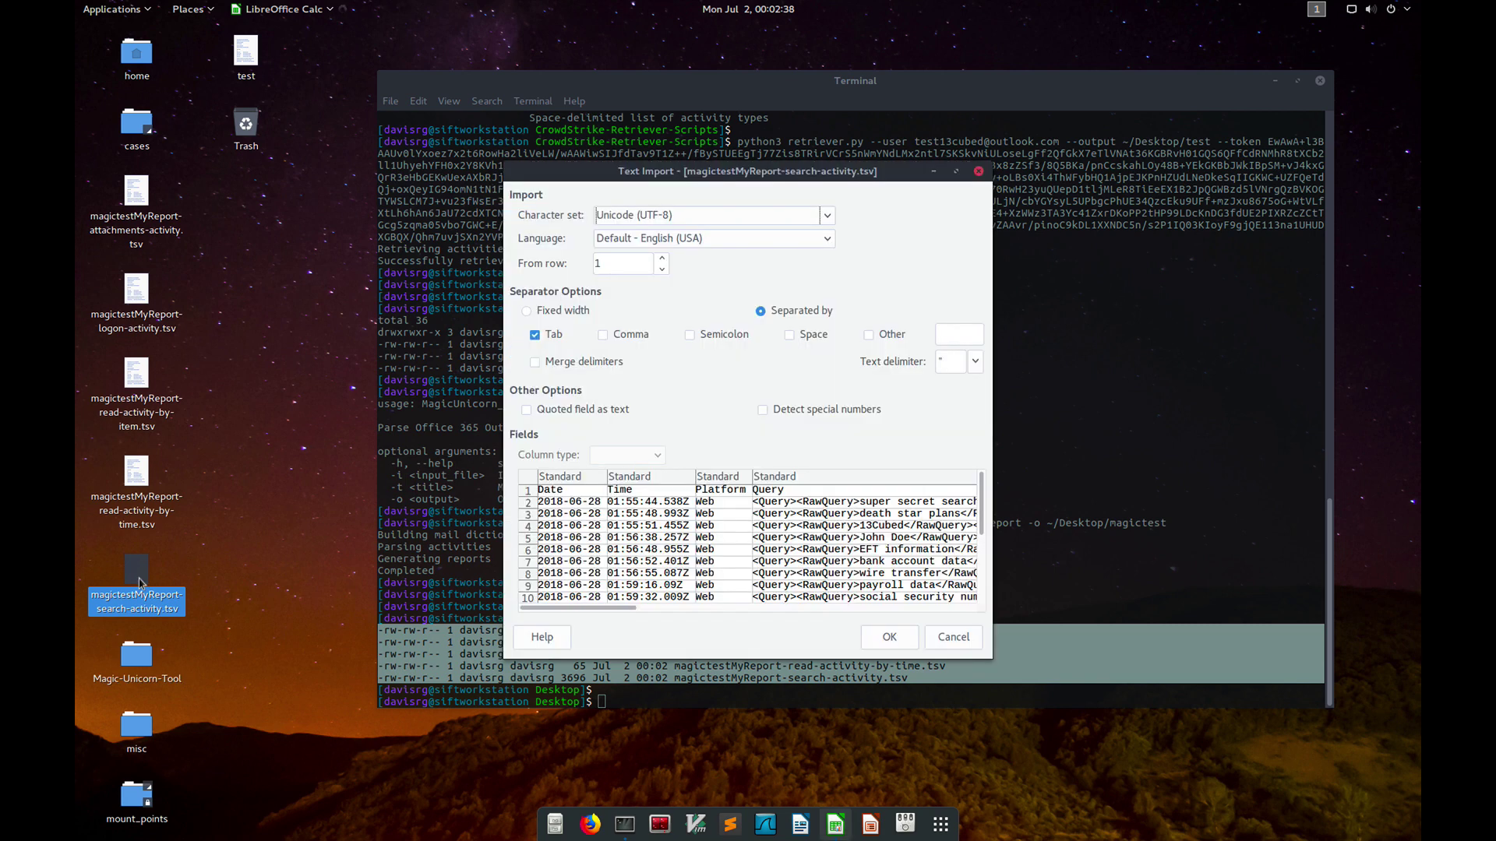
click(881, 637)
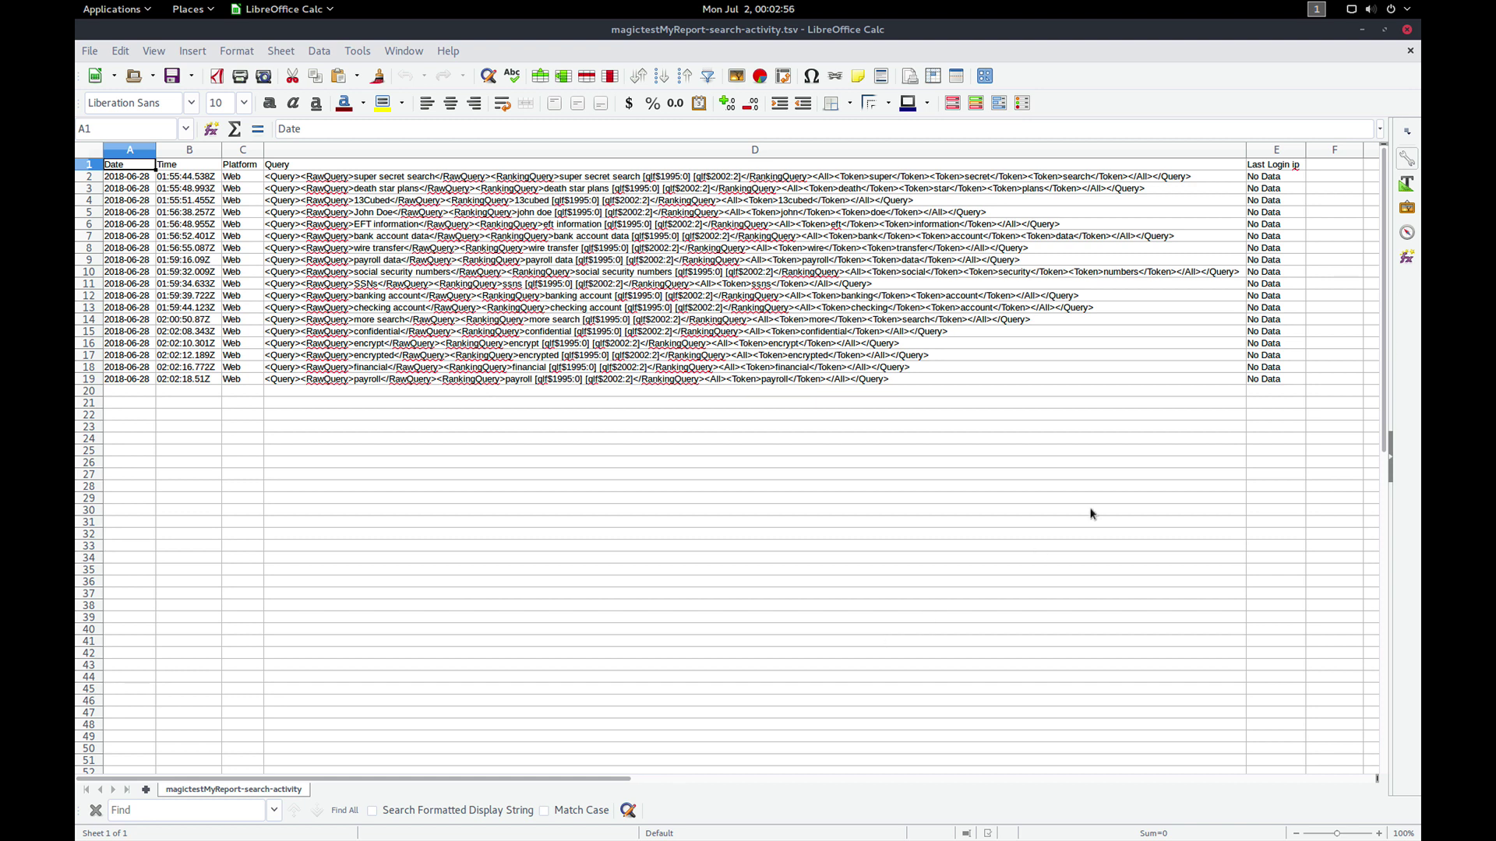
Step: Close the search report, open magictestMyReport-logon-activity.tsv to see only headers, then close Calc
click(1407, 31)
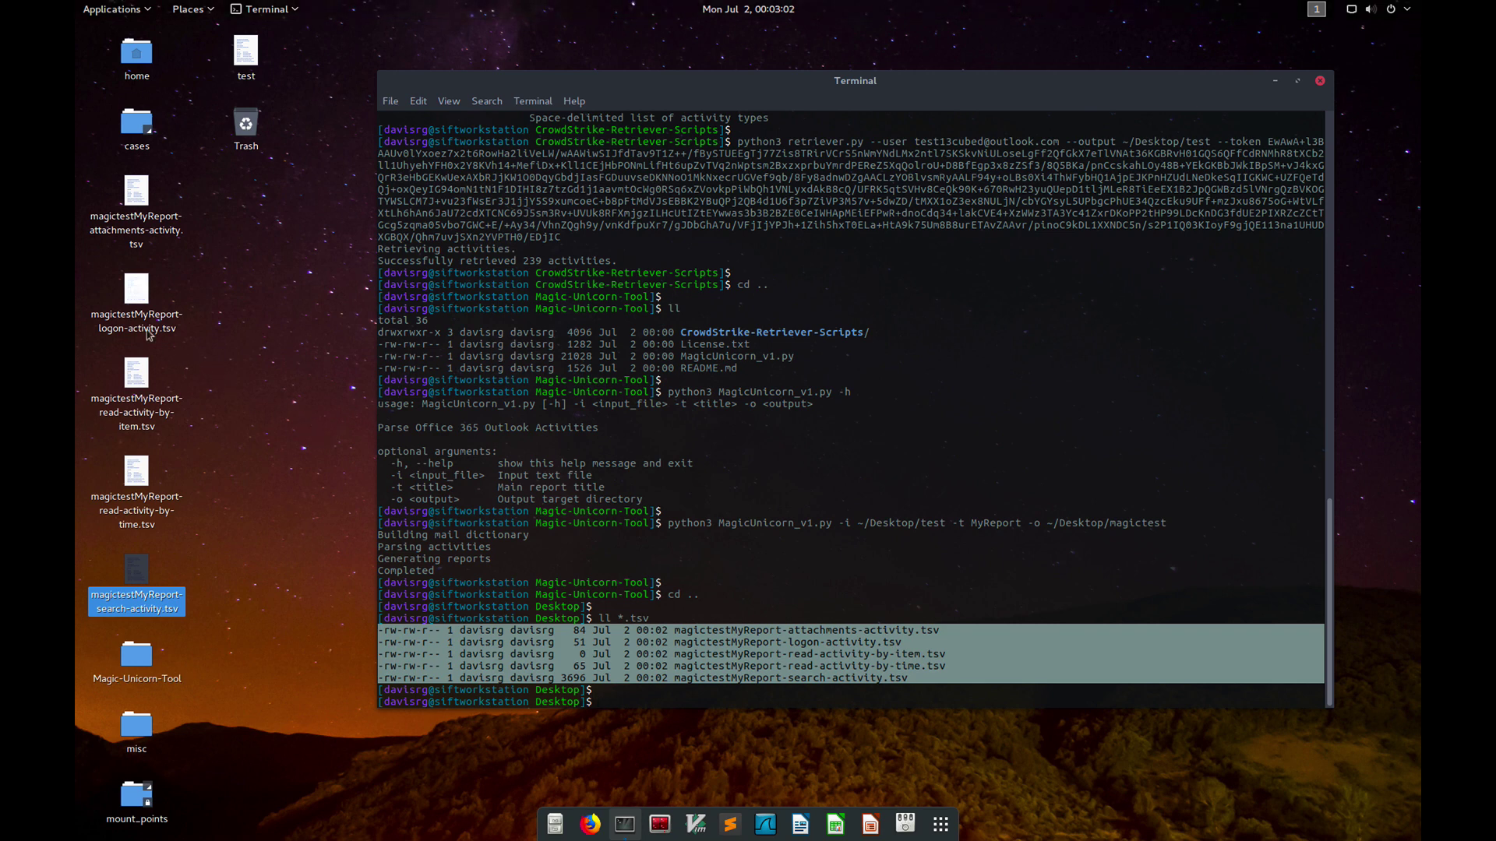
double_click(147, 329)
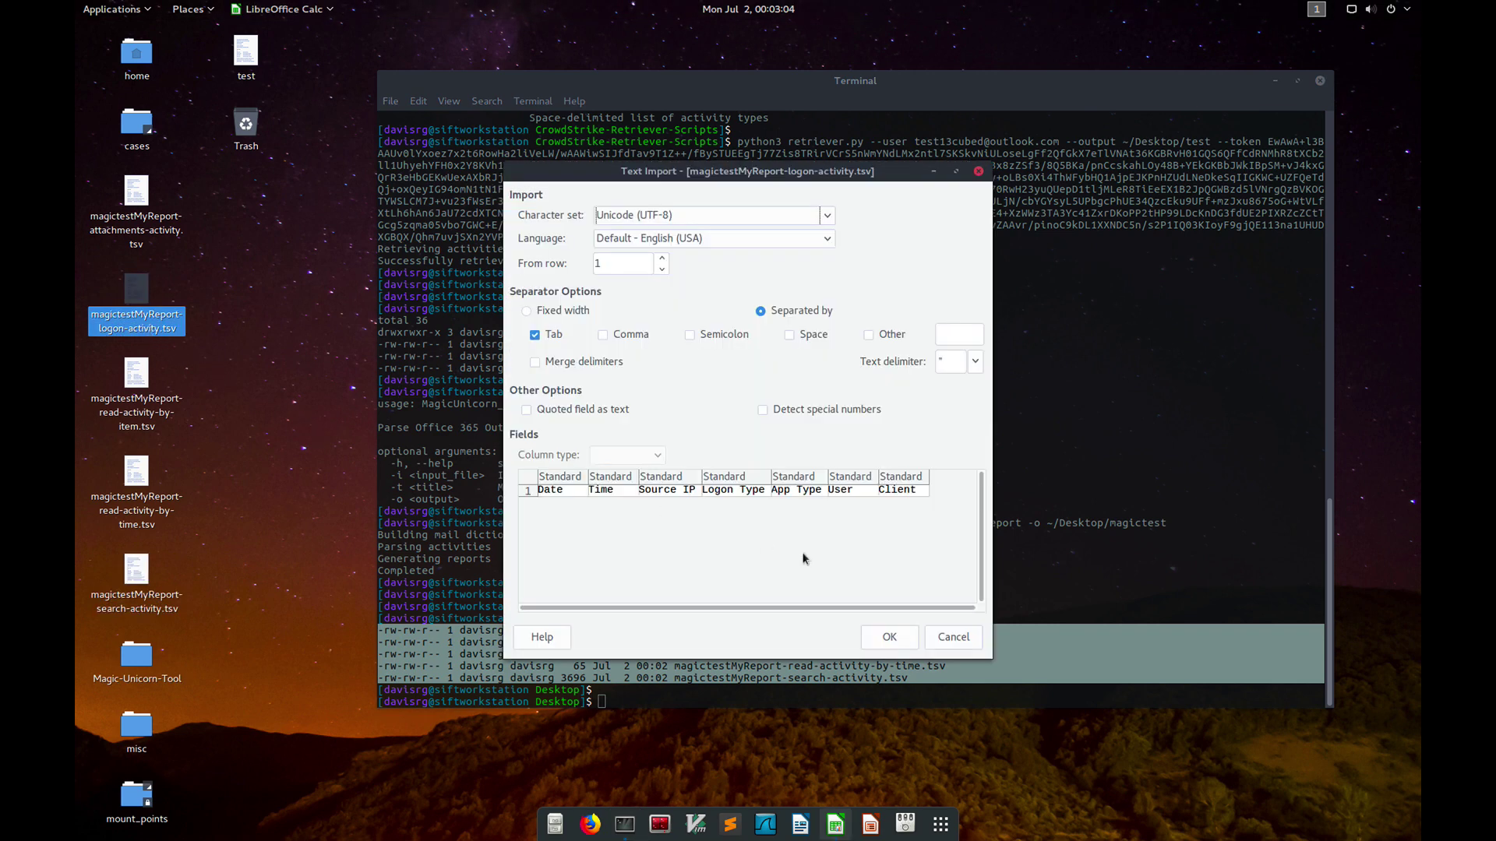
click(887, 637)
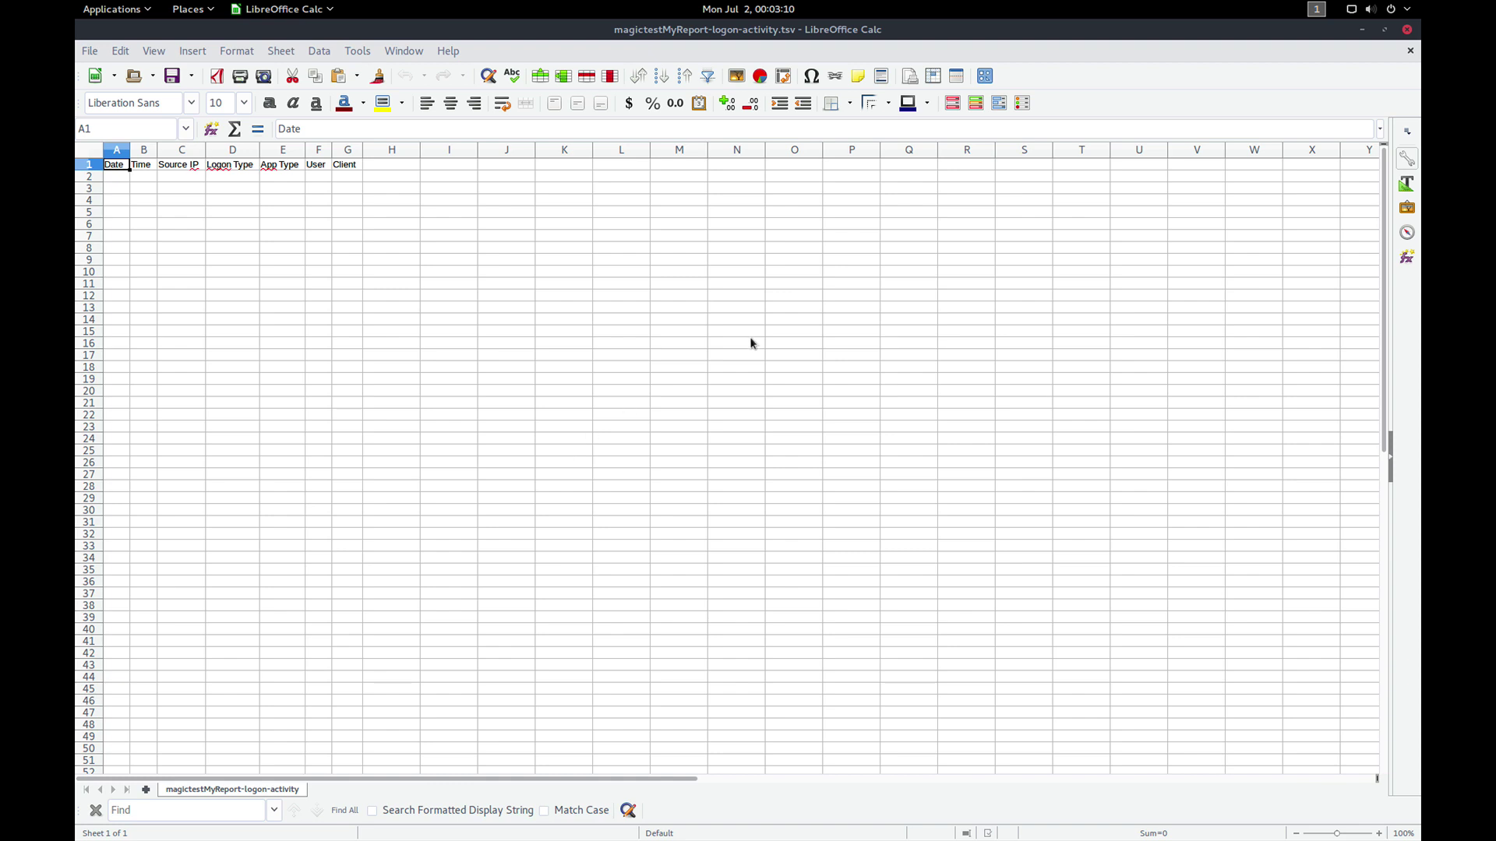
click(1407, 29)
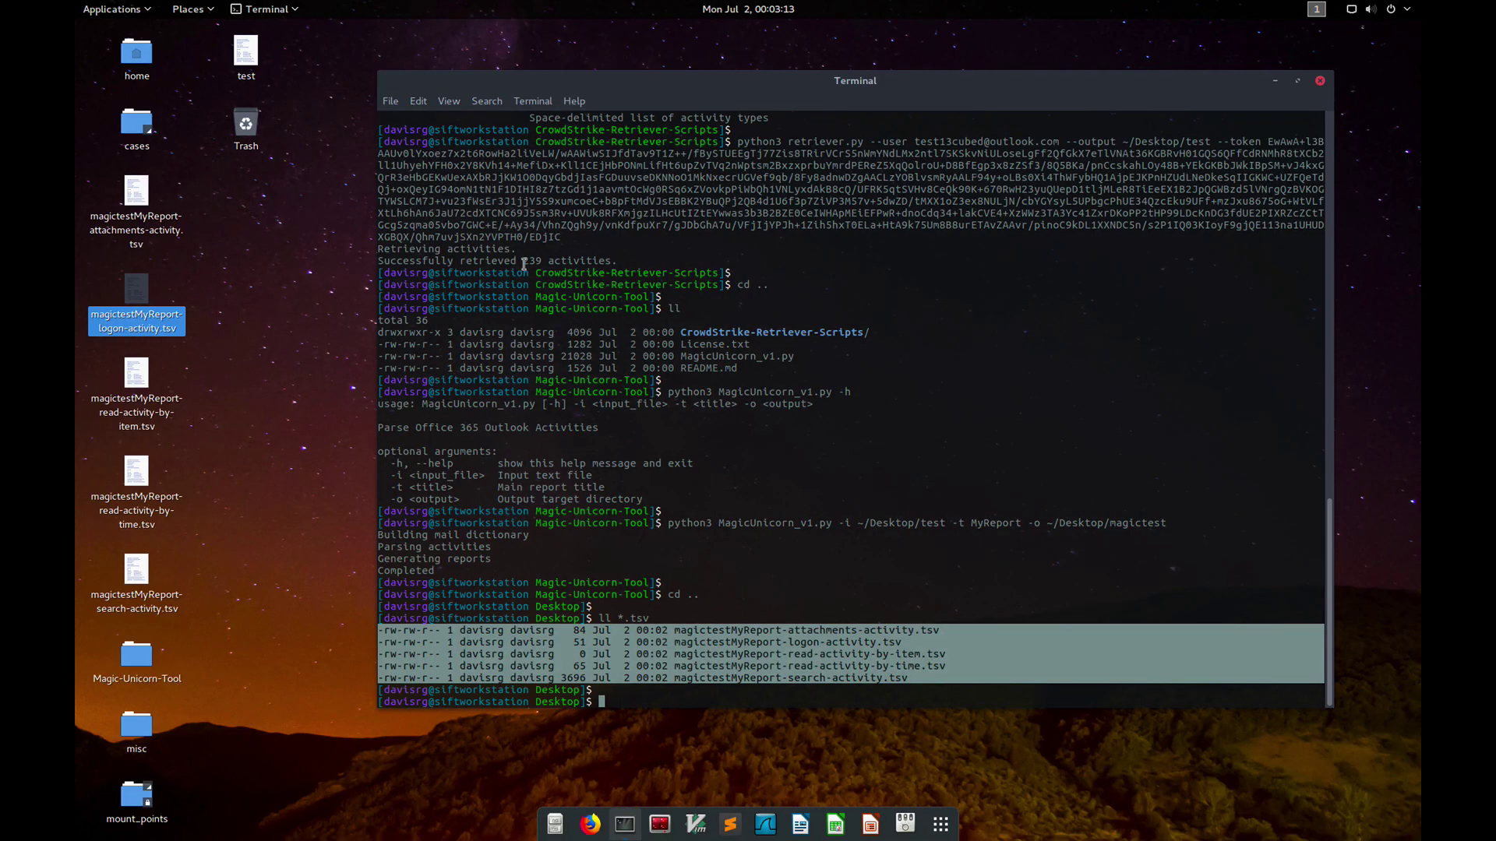
click(138, 201)
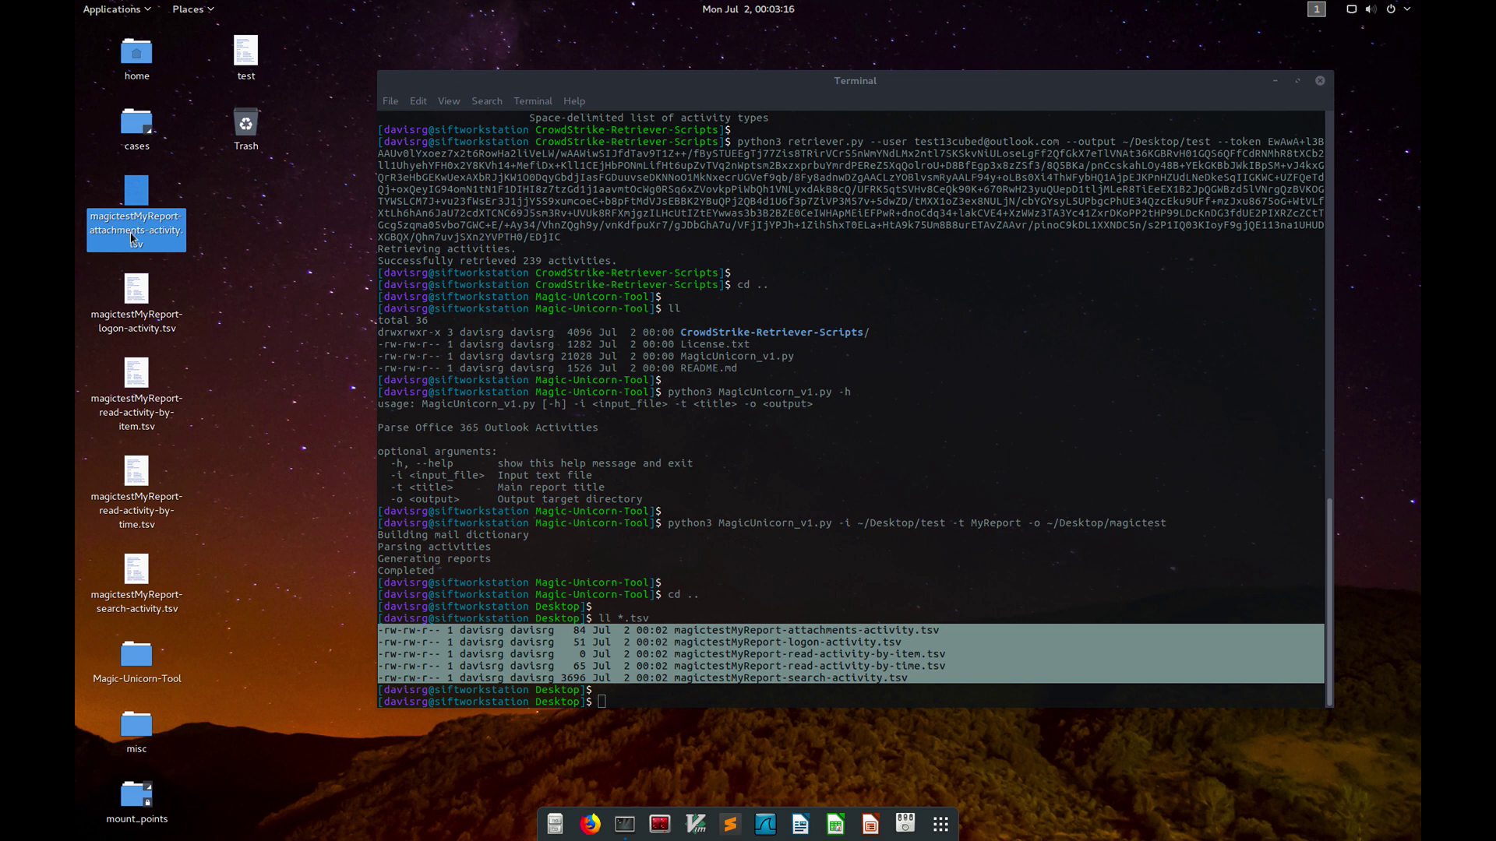
click(148, 318)
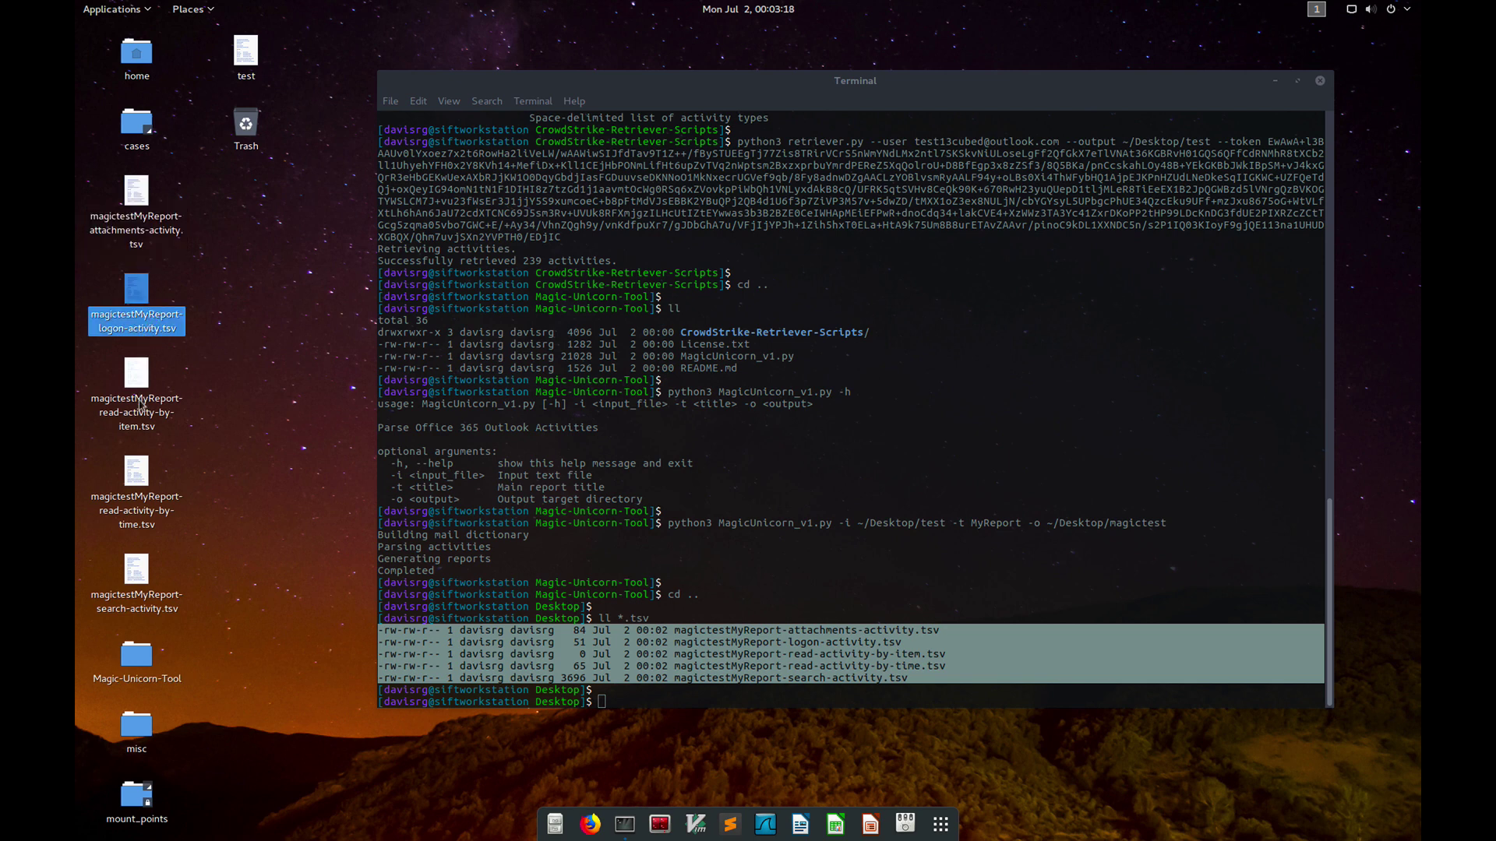
click(141, 420)
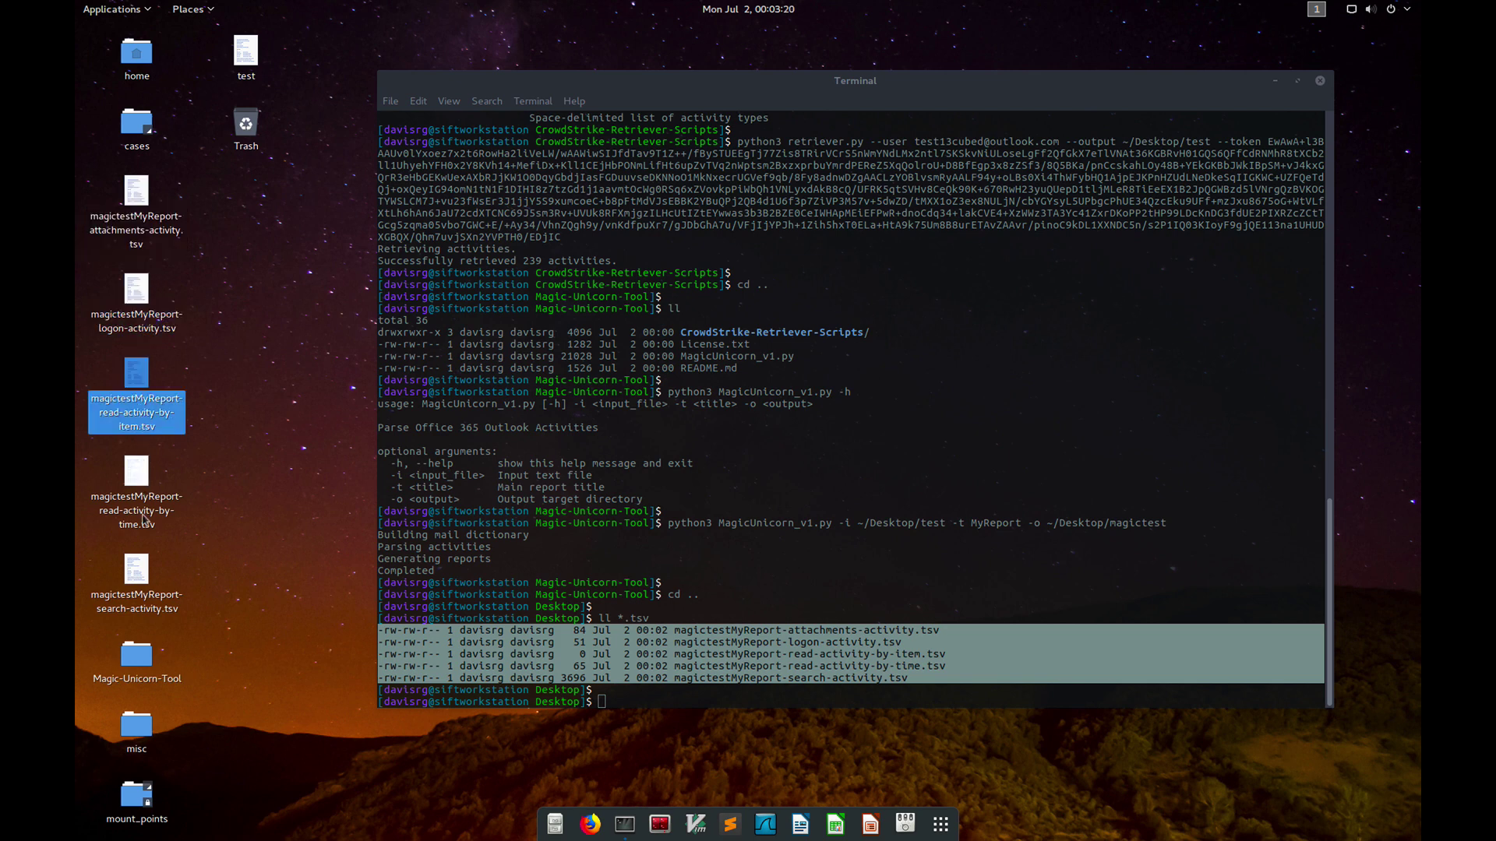
click(143, 521)
click(146, 596)
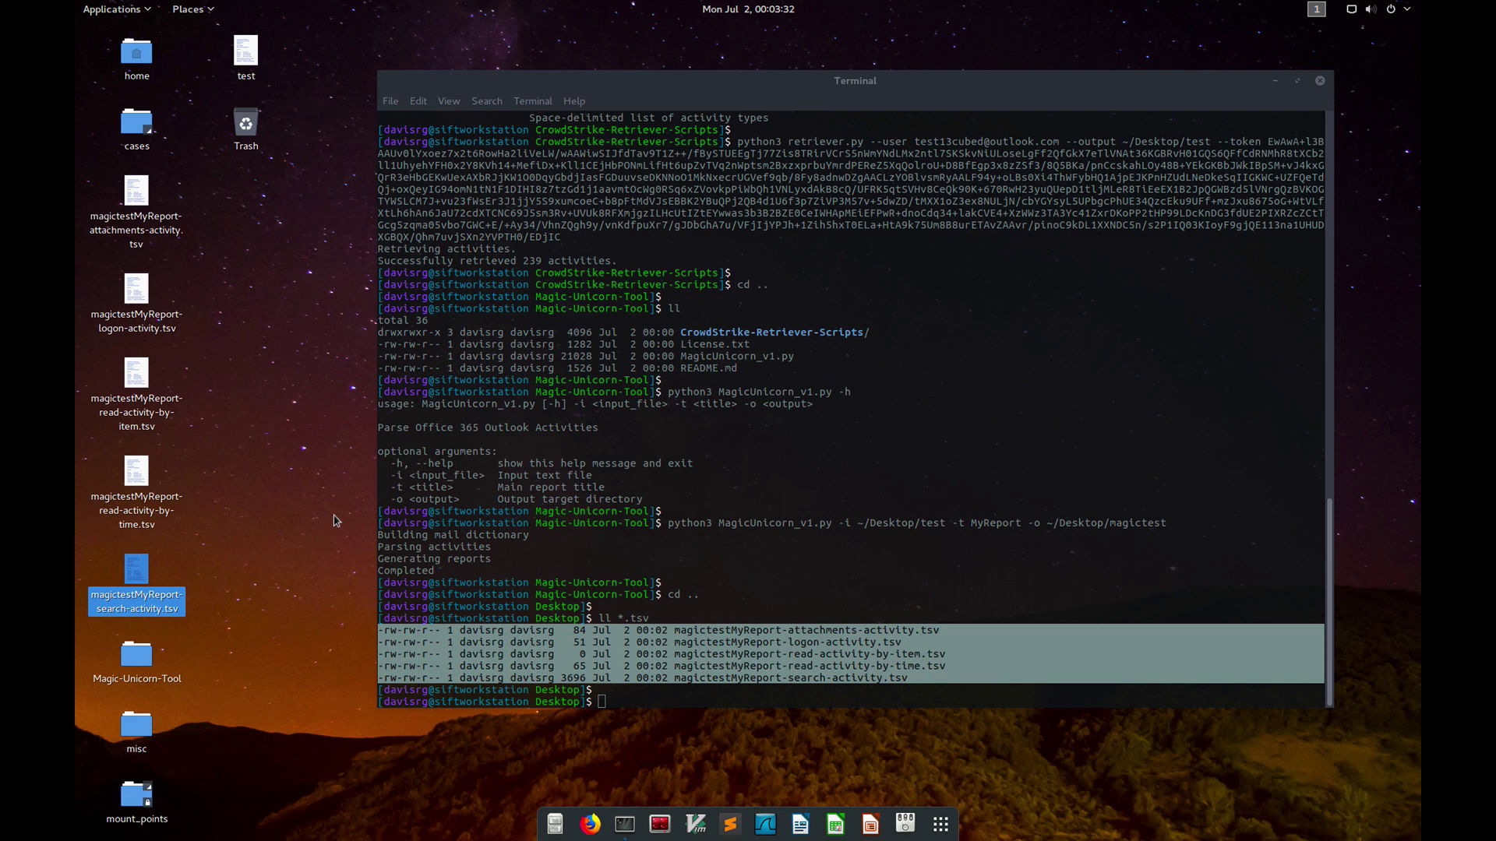
click(335, 520)
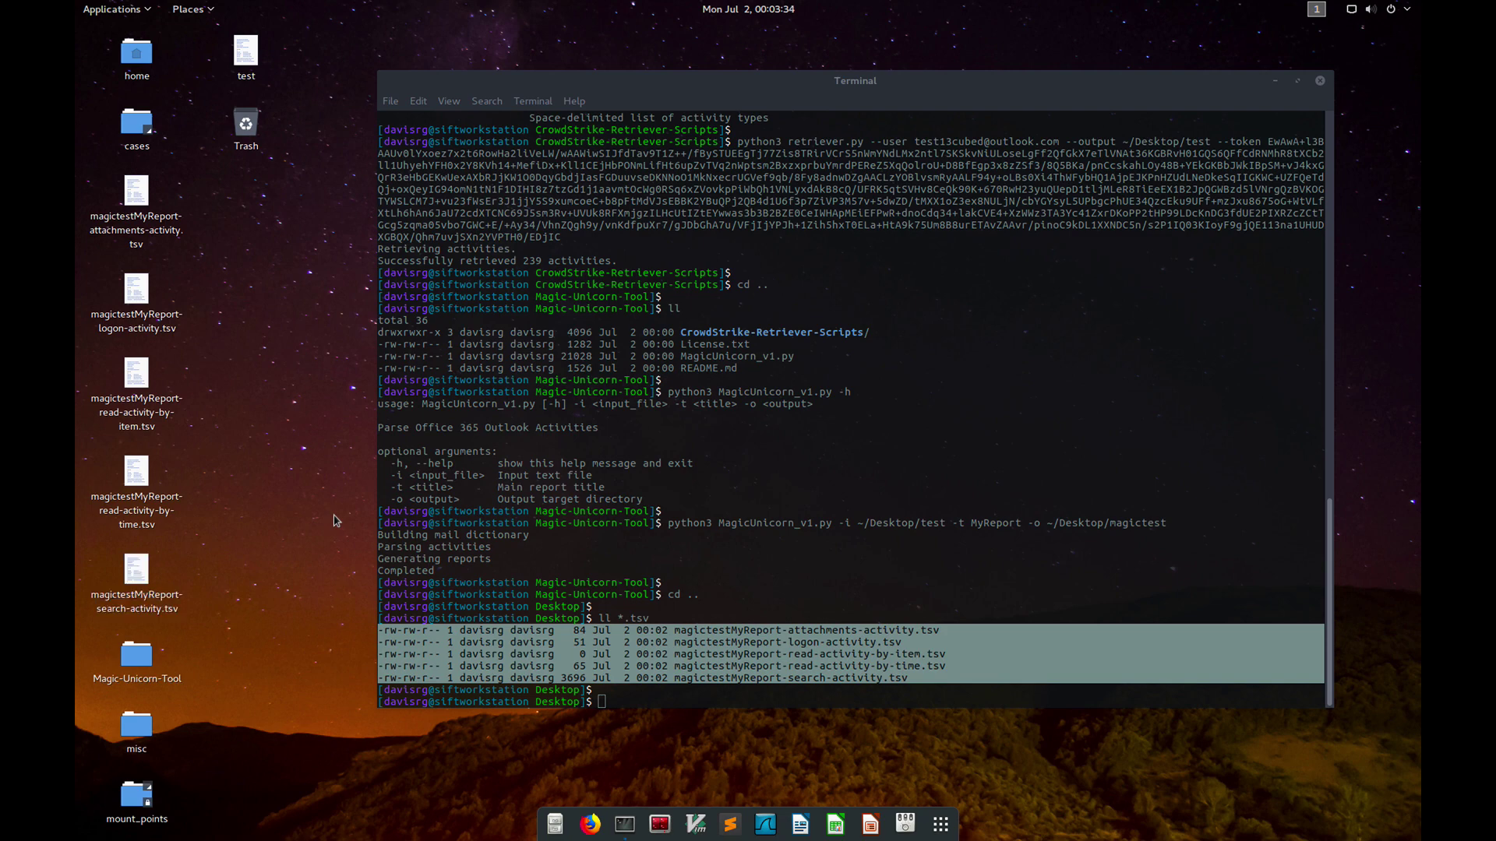